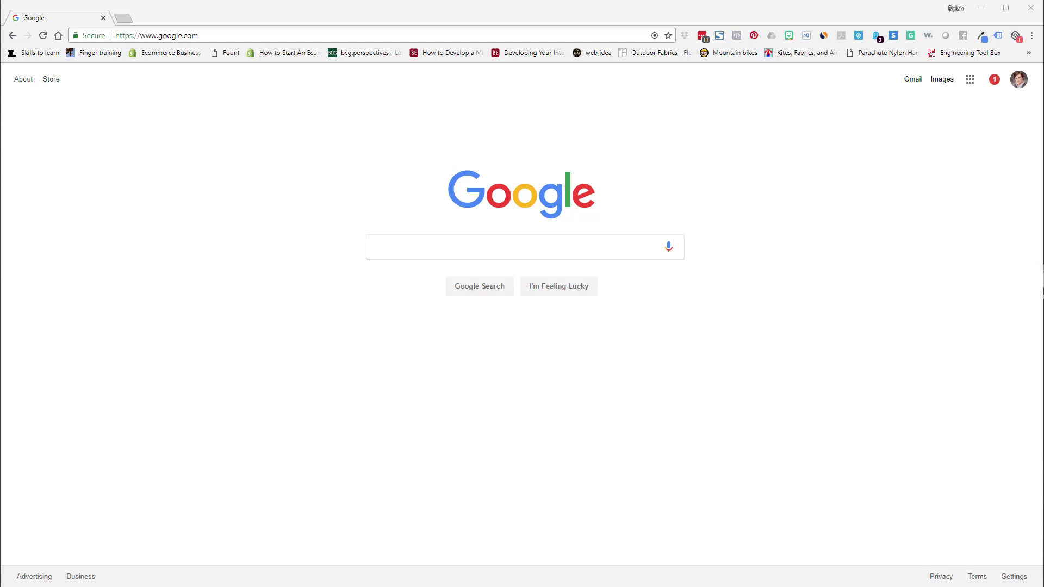
click(336, 37)
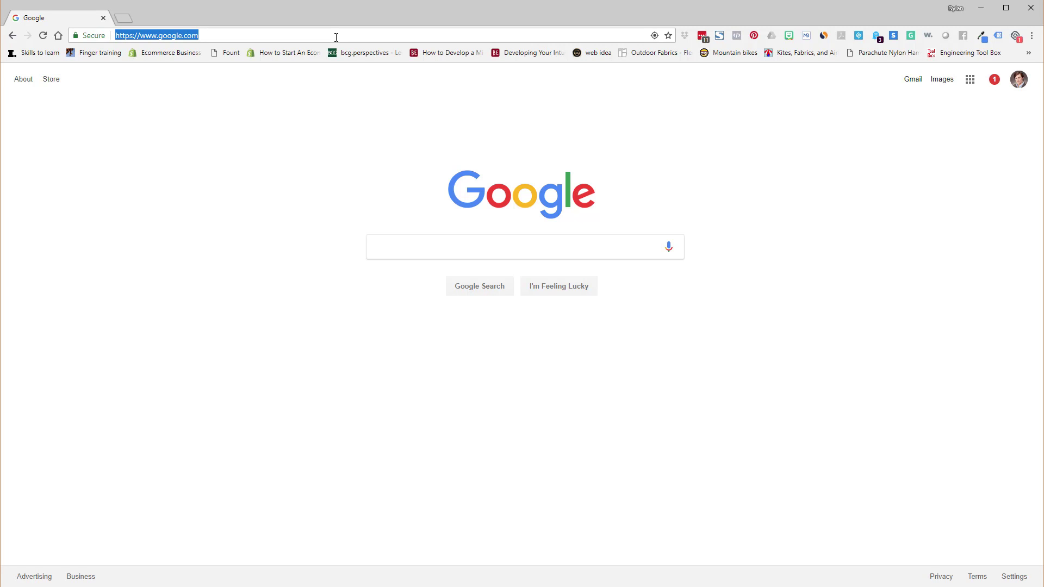
text(https://app.clickfunnels.com/funnels/6068738/share/ibgt5evki1rp2hhr)
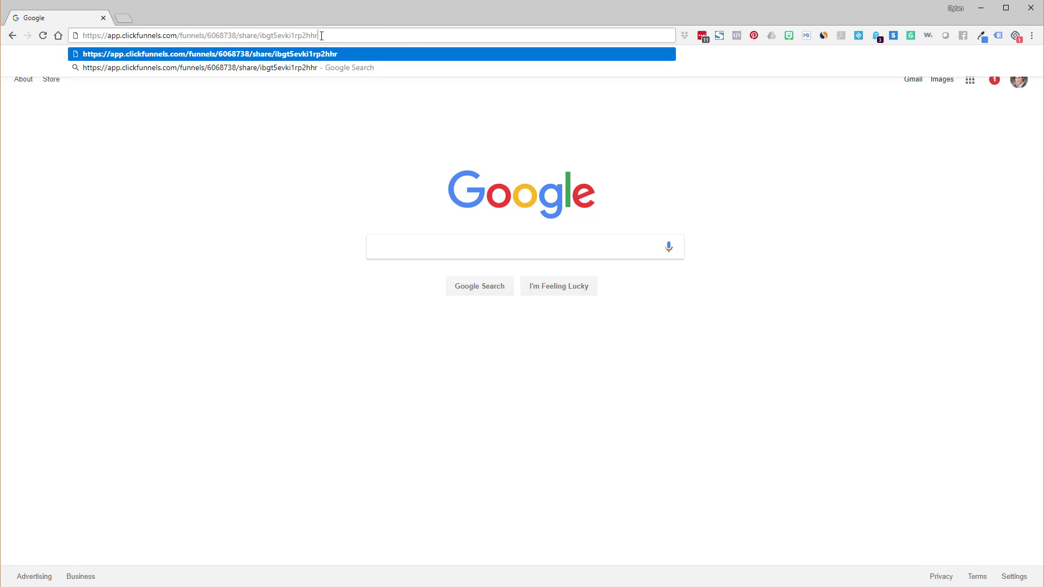
key(Return)
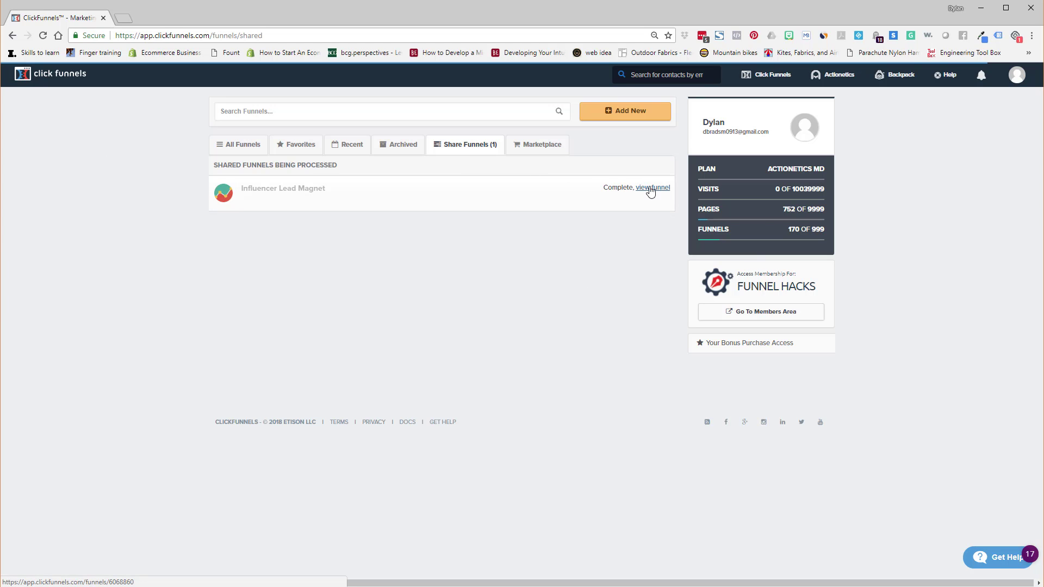
click(651, 188)
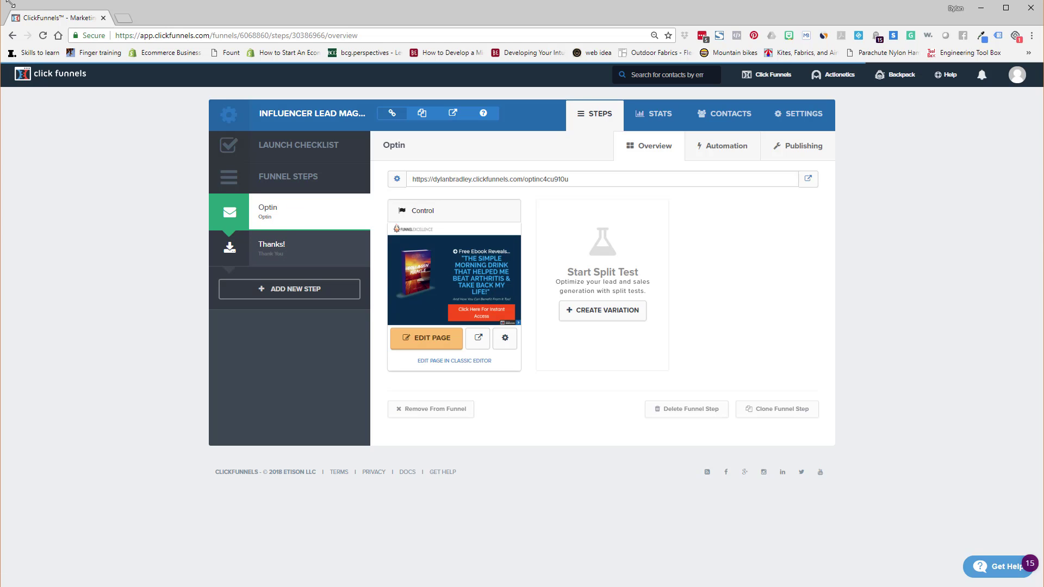
Step: Duplicate the funnel's browser tab and open the account's Digital Assets in the copy
right_click(61, 22)
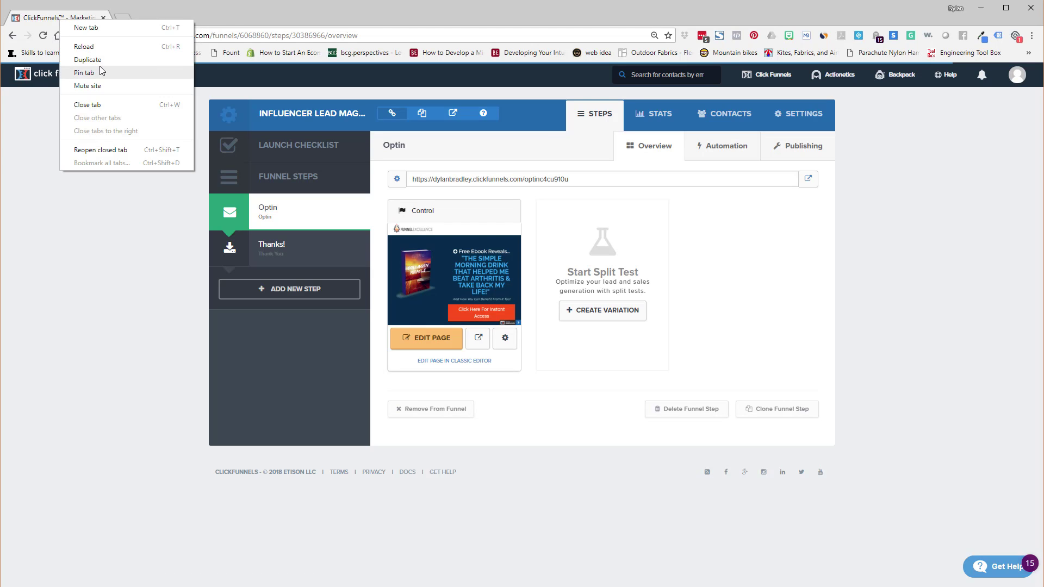
click(87, 59)
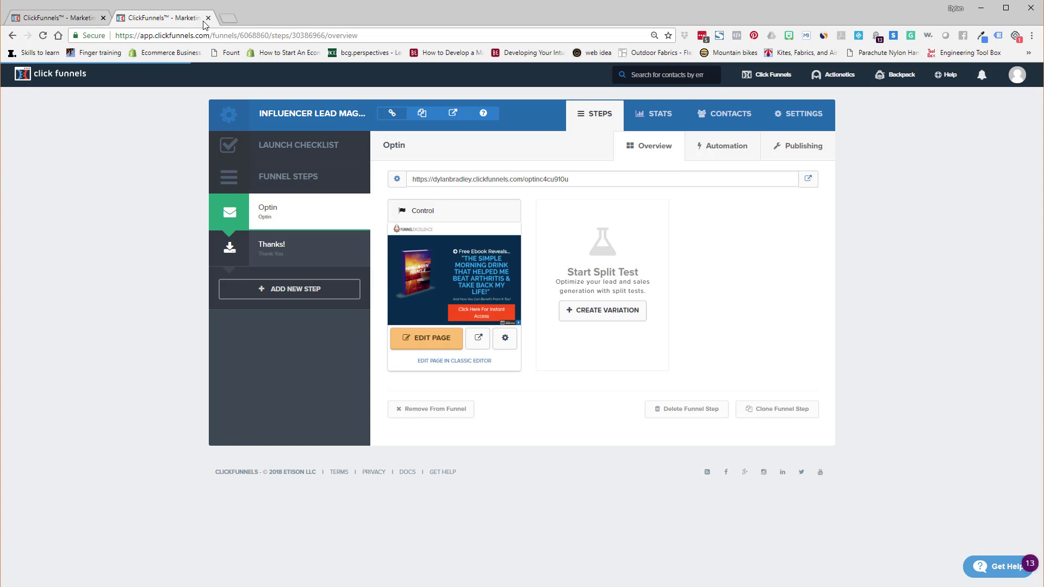
click(1016, 76)
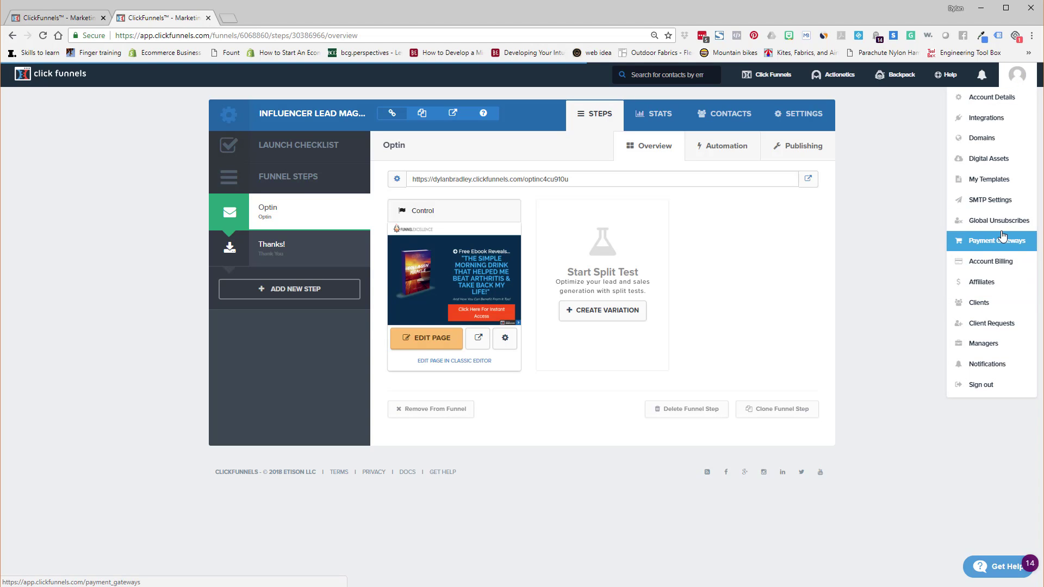
click(990, 158)
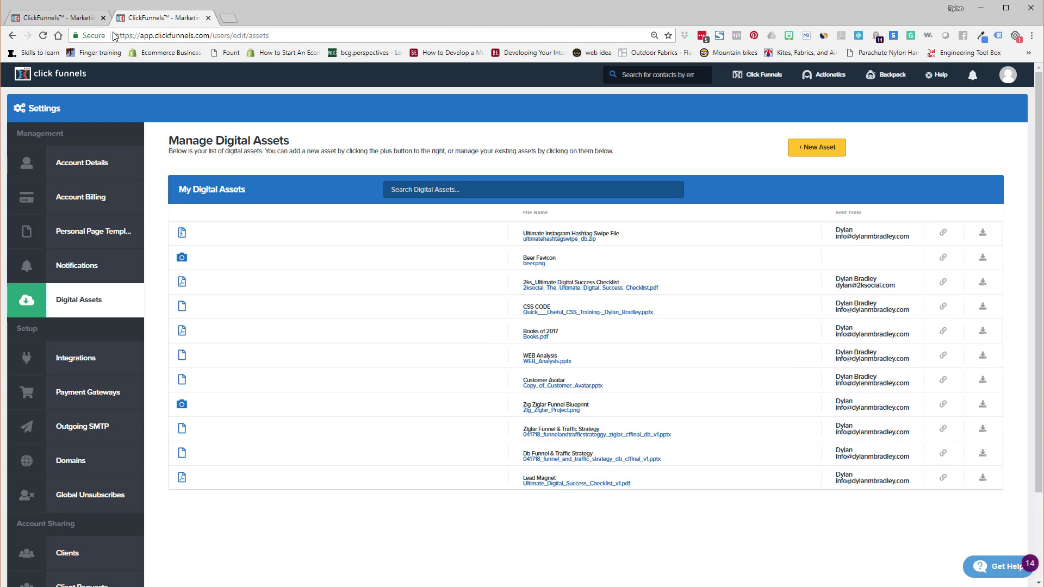
Step: Return to the funnel overview, open the Optin page for editing and dismiss the calendar notification
click(63, 18)
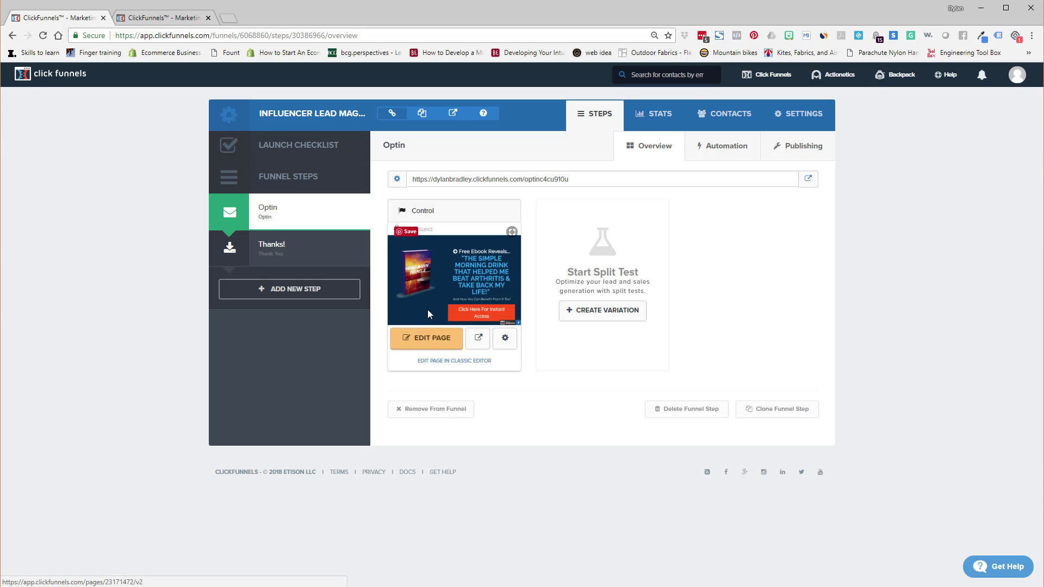
click(432, 341)
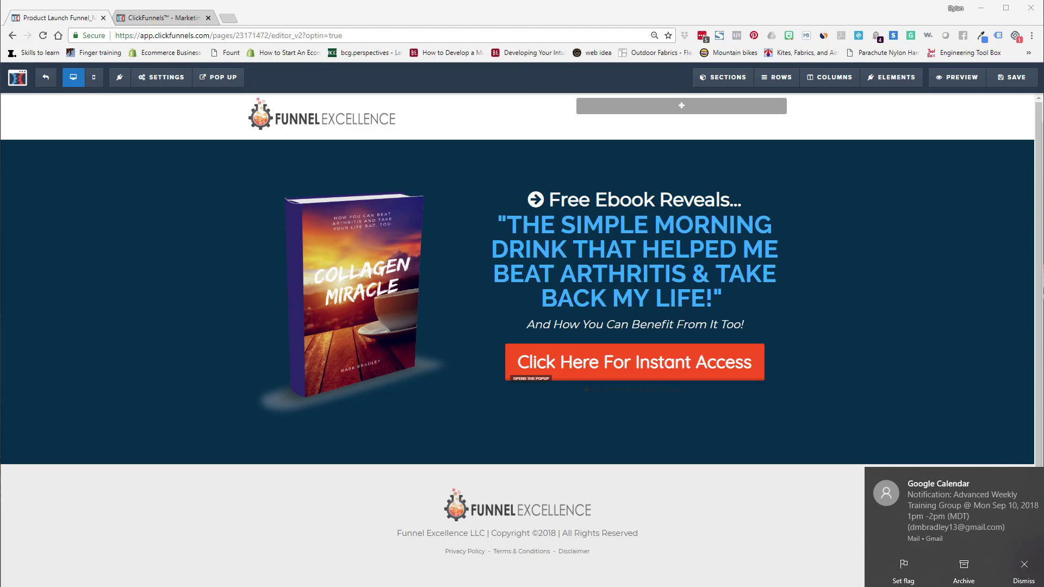
click(1023, 568)
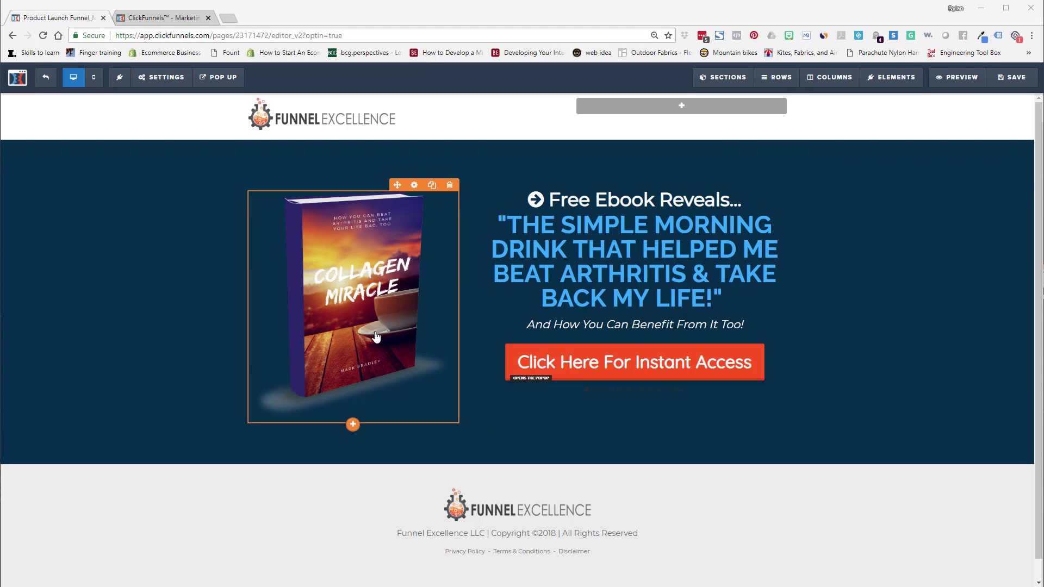
Step: Replace the Collagen Miracle book image with the library photo of the man in a white shirt with a play icon
click(380, 286)
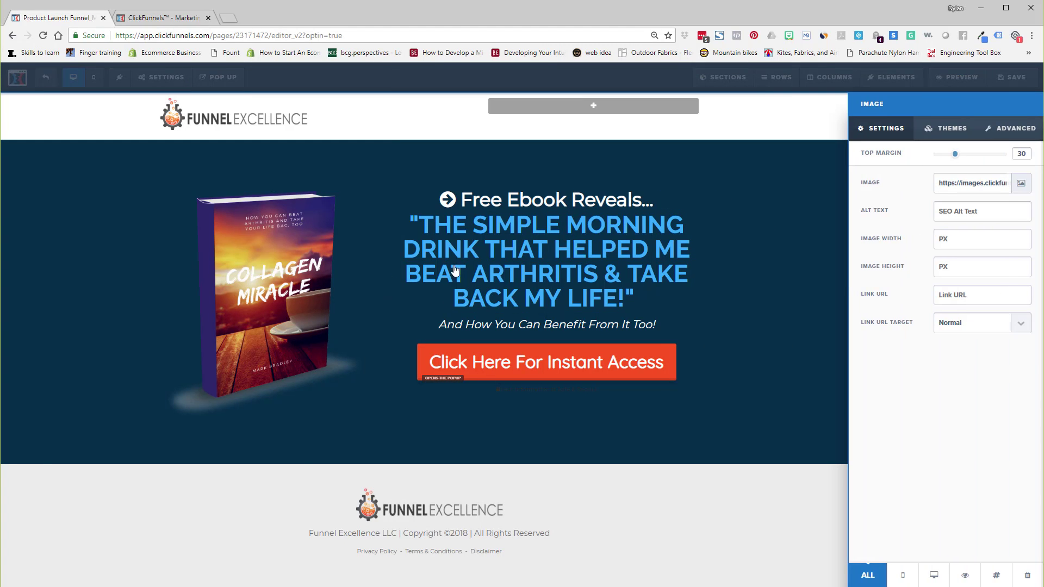
click(350, 288)
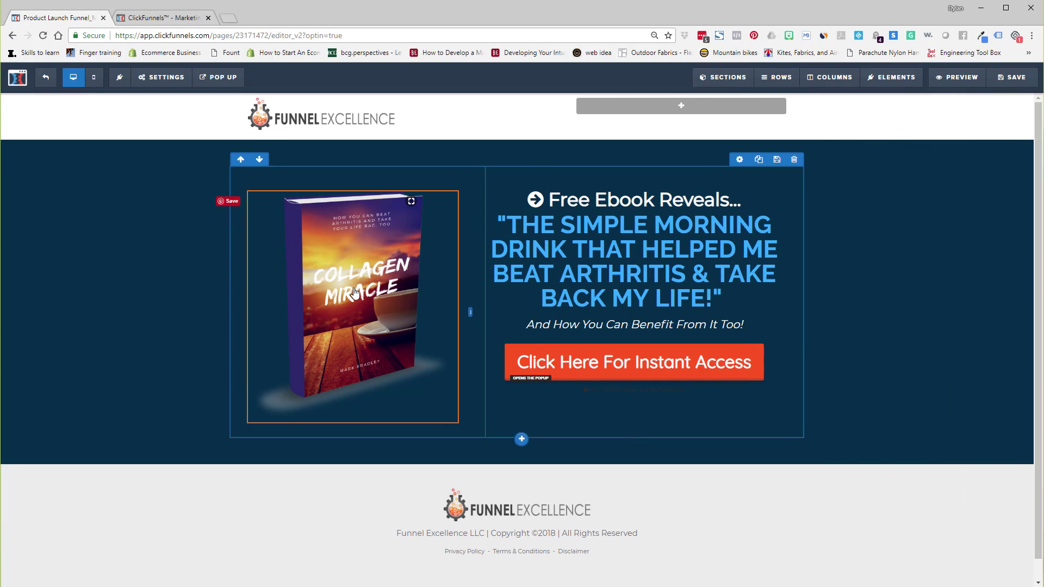
click(355, 291)
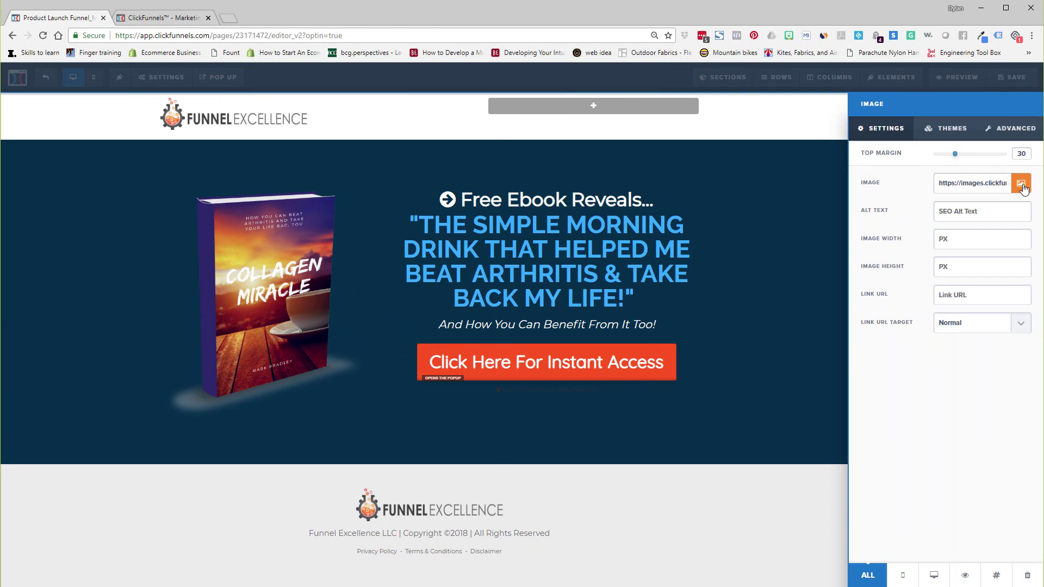
click(1021, 186)
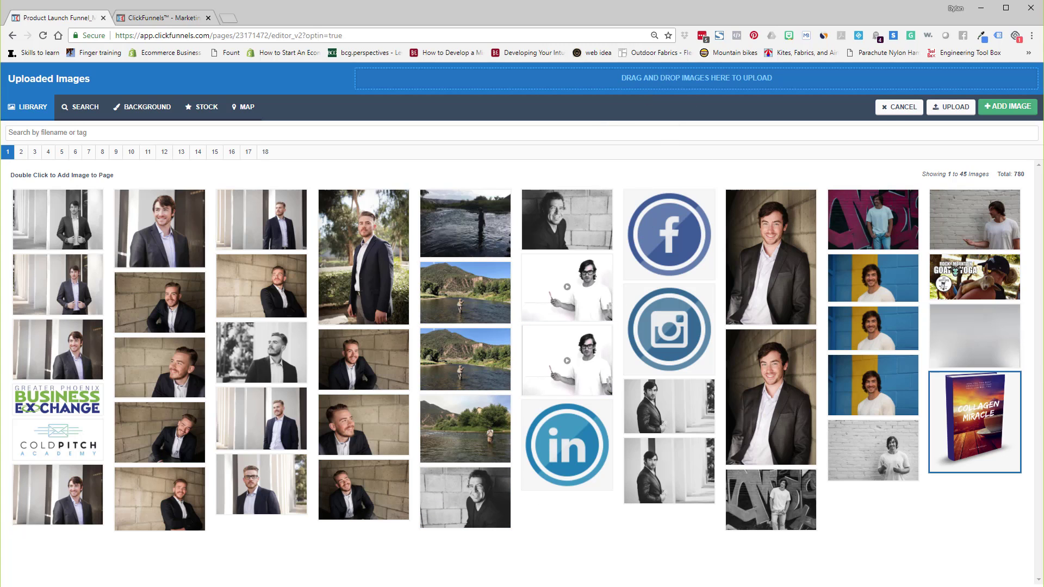
click(669, 408)
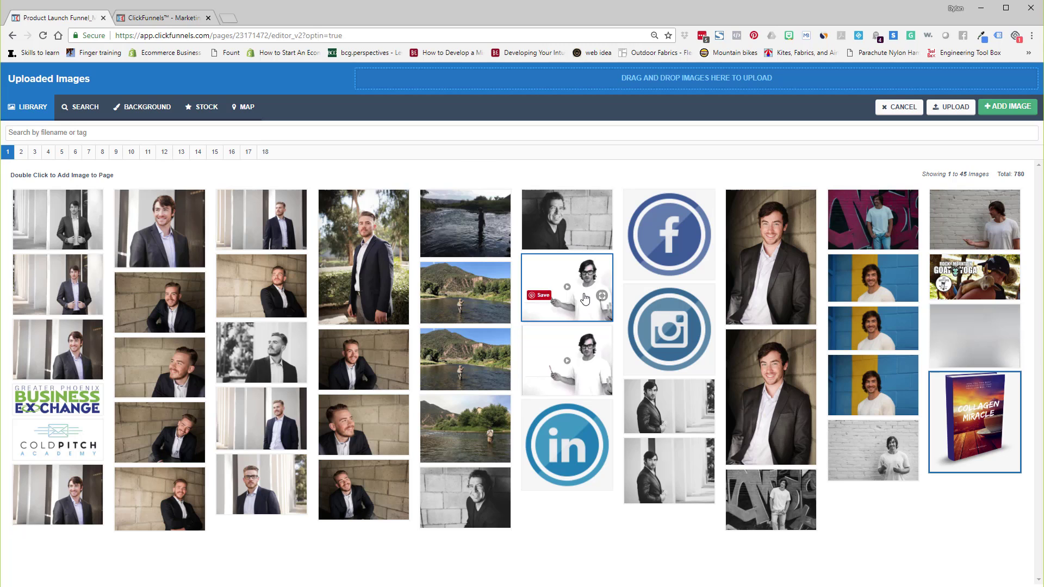
double_click(584, 298)
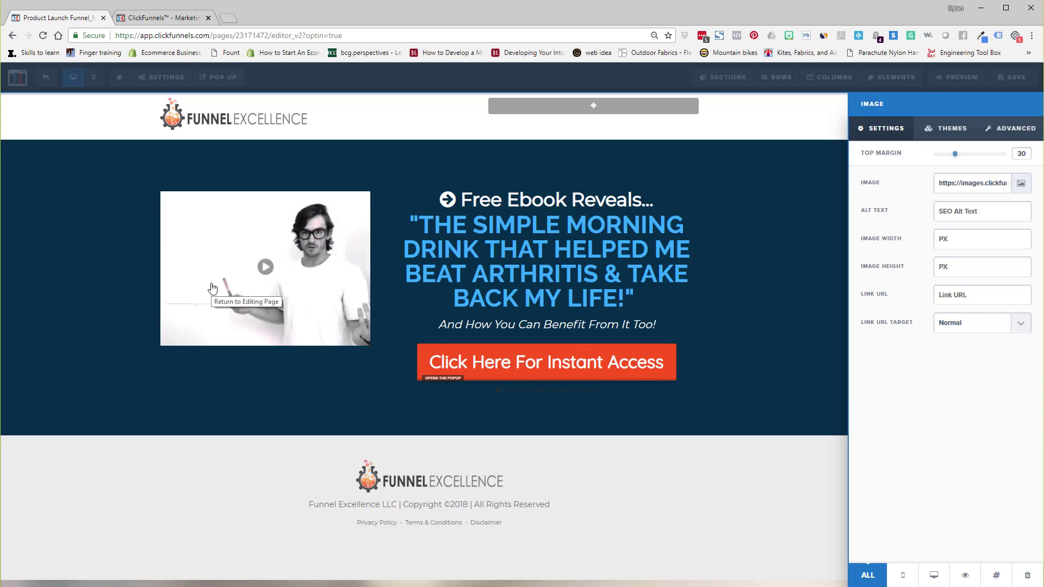
Step: Swap the man's photo back to the Collagen Miracle book cover from the image library
click(319, 387)
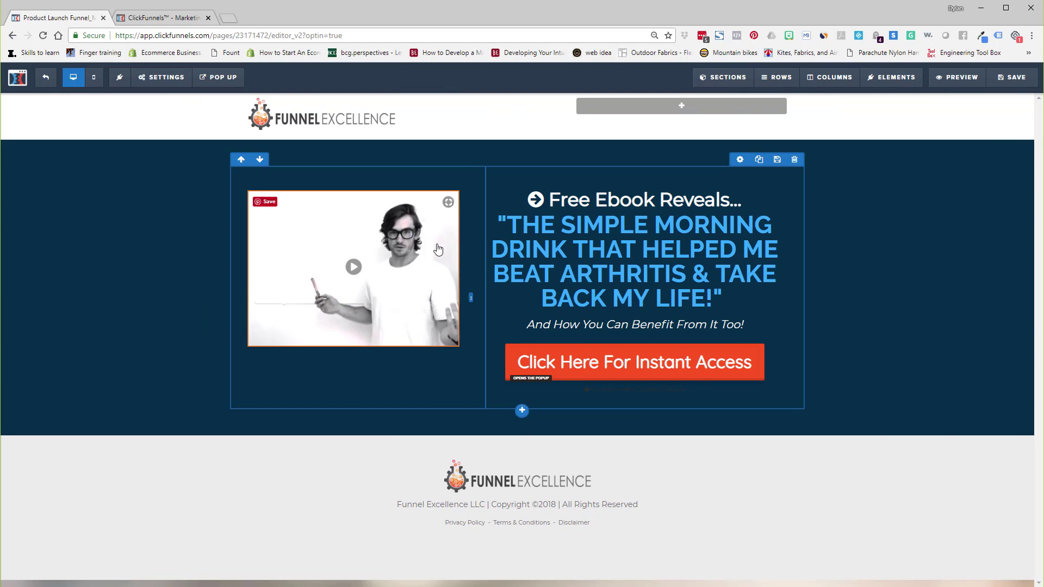
click(388, 264)
click(1024, 185)
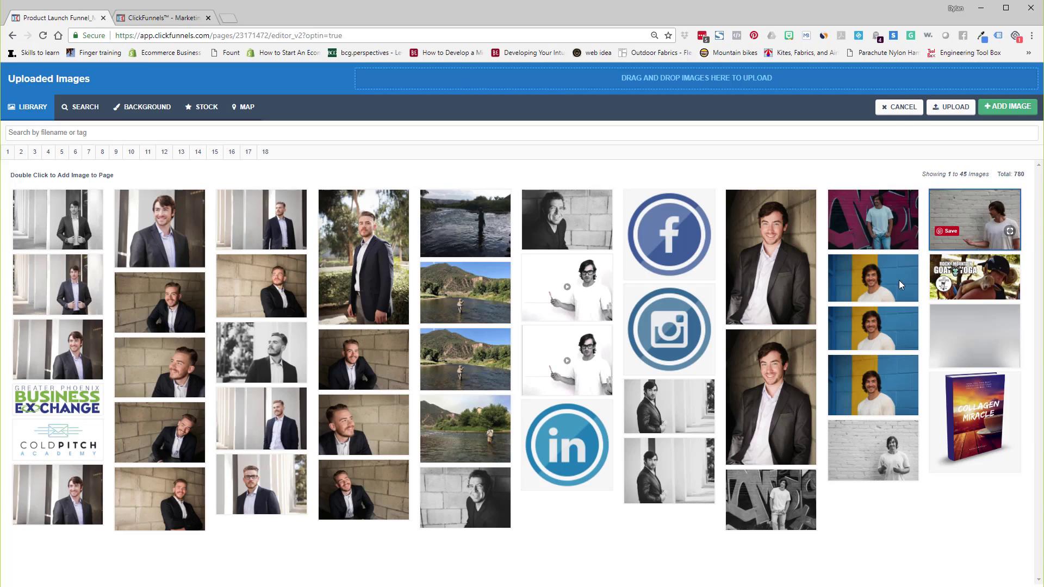
double_click(998, 387)
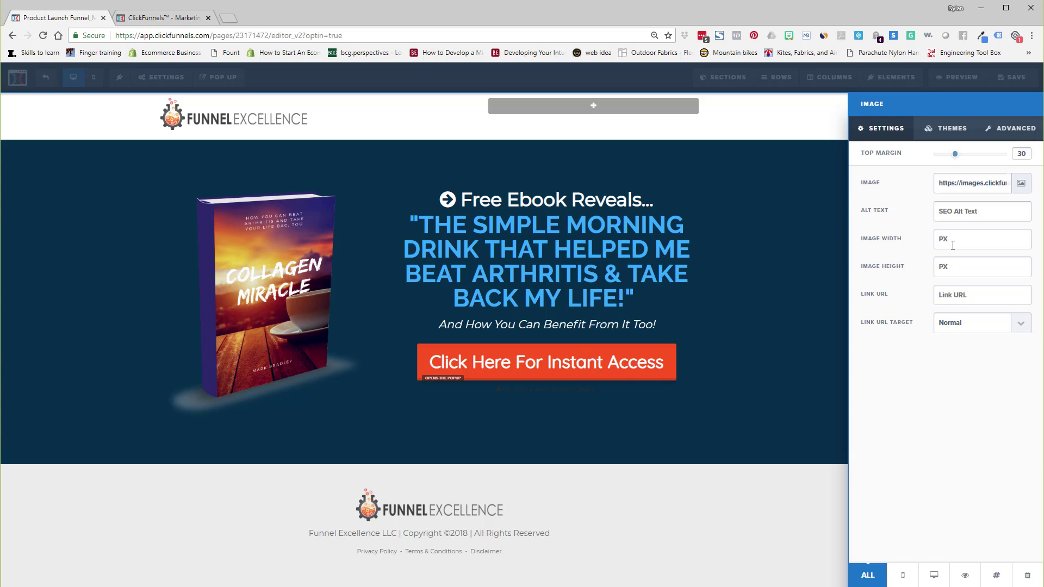
Step: Try a width of 100 px on the book image, clear the width again and close the image settings
text(100)
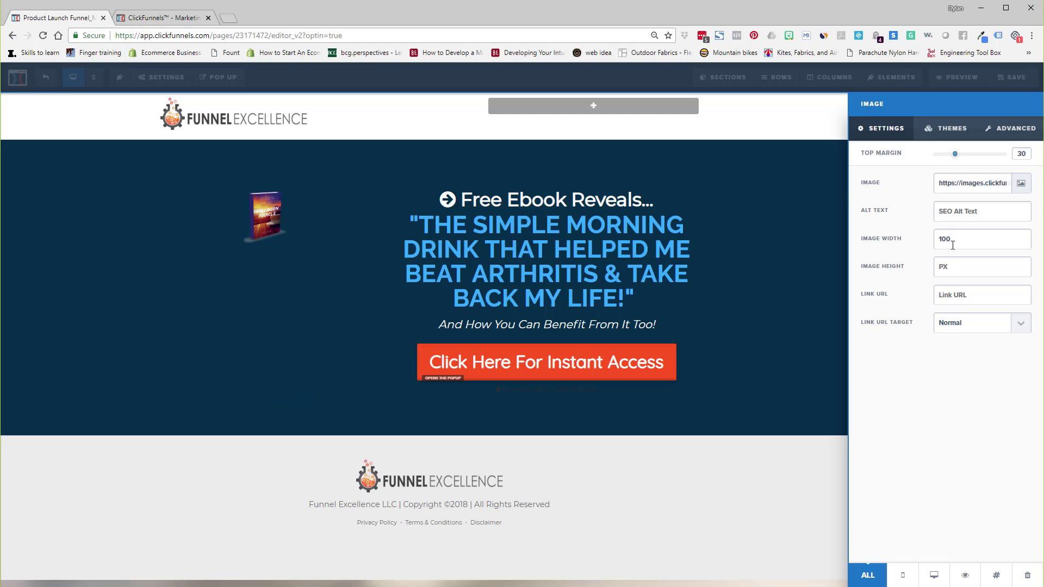
key(BackSpace)
key(BackSpace)
key(BackSpace)
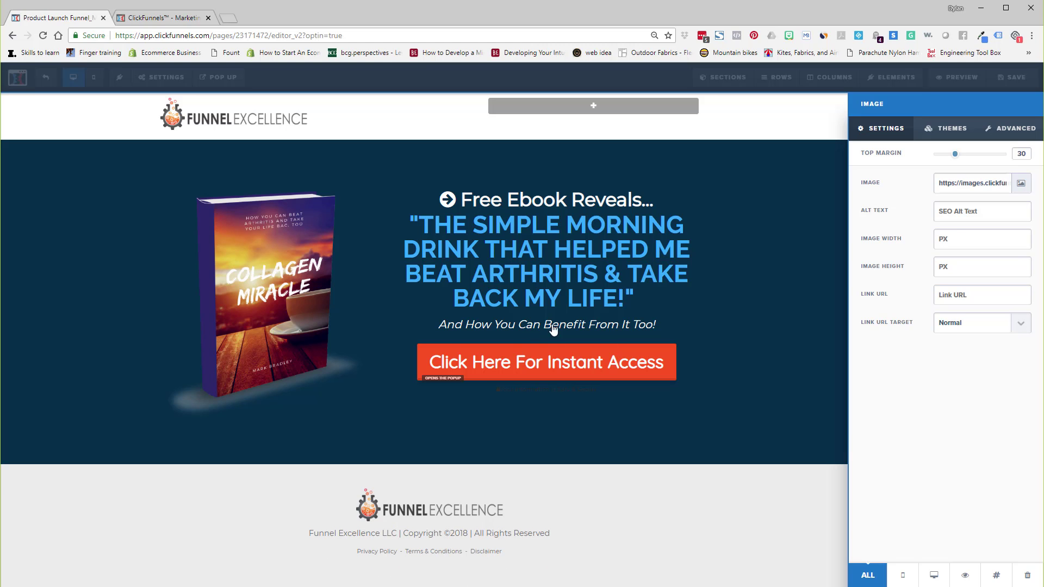
click(794, 300)
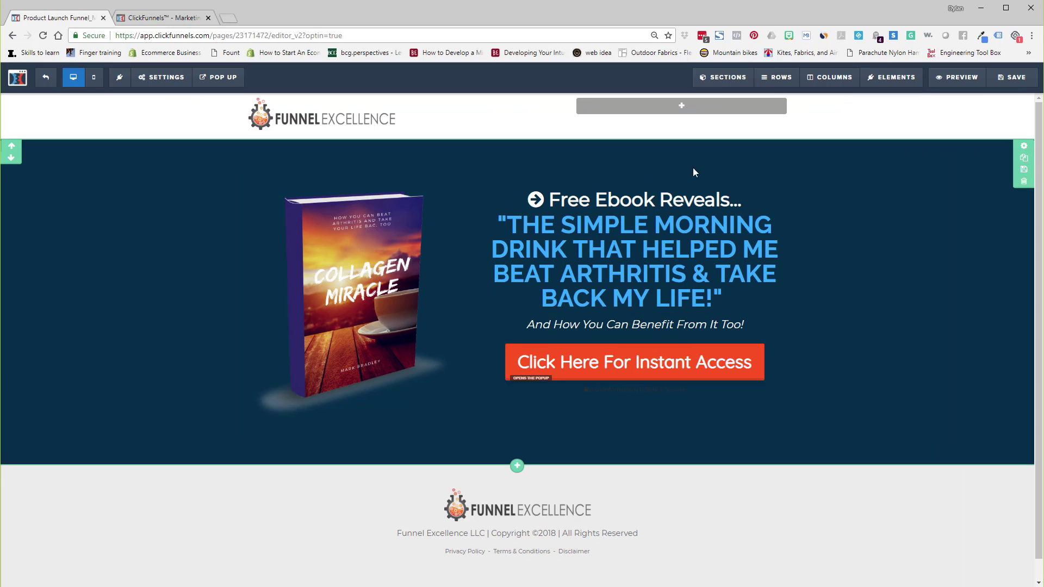
Step: Try #2f2f2f, #f4511b and #ffffff as the book section's background color, and restore the dark blue #003049
click(1022, 152)
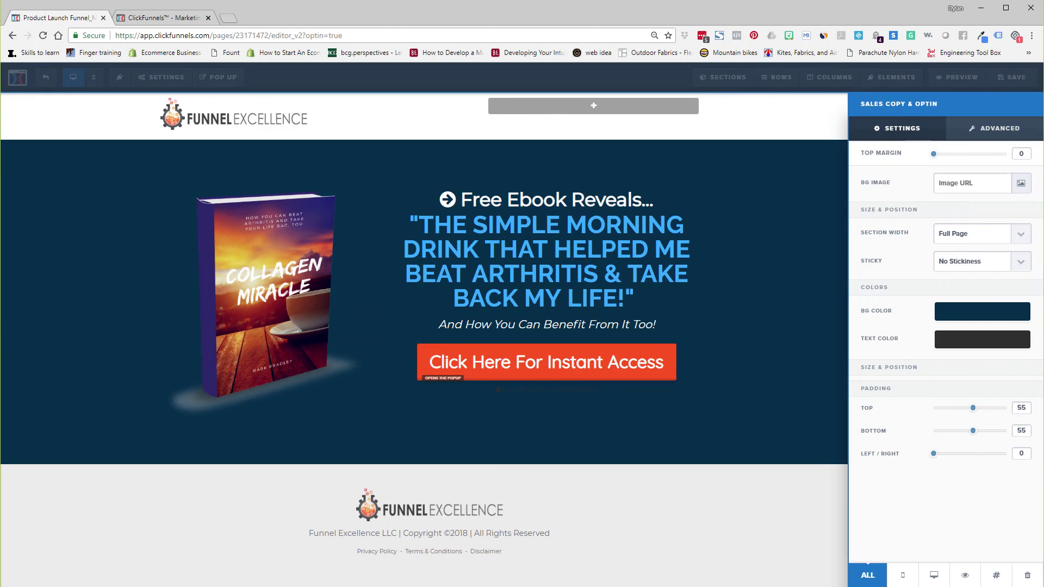
click(959, 311)
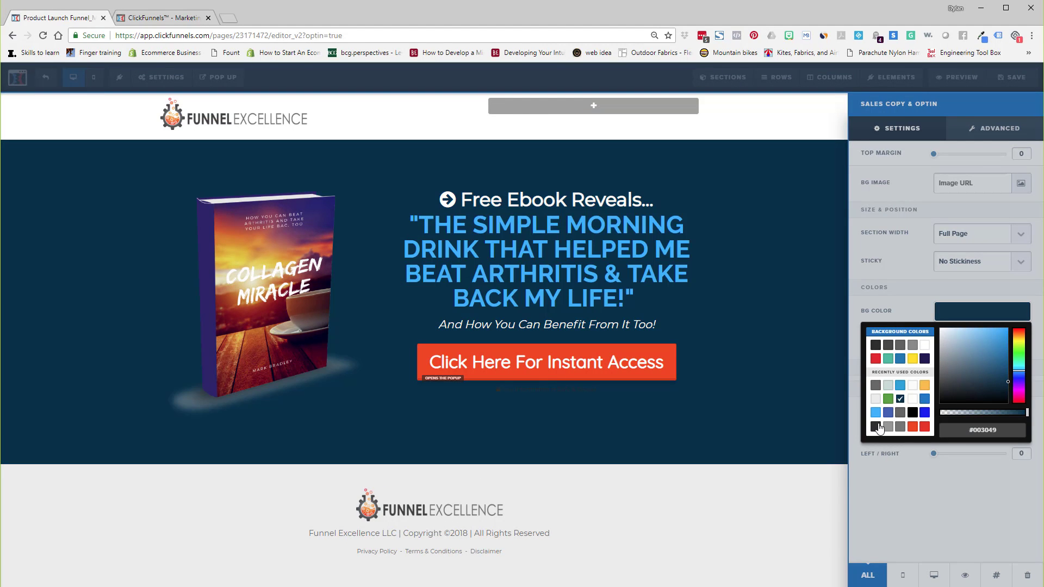
click(877, 427)
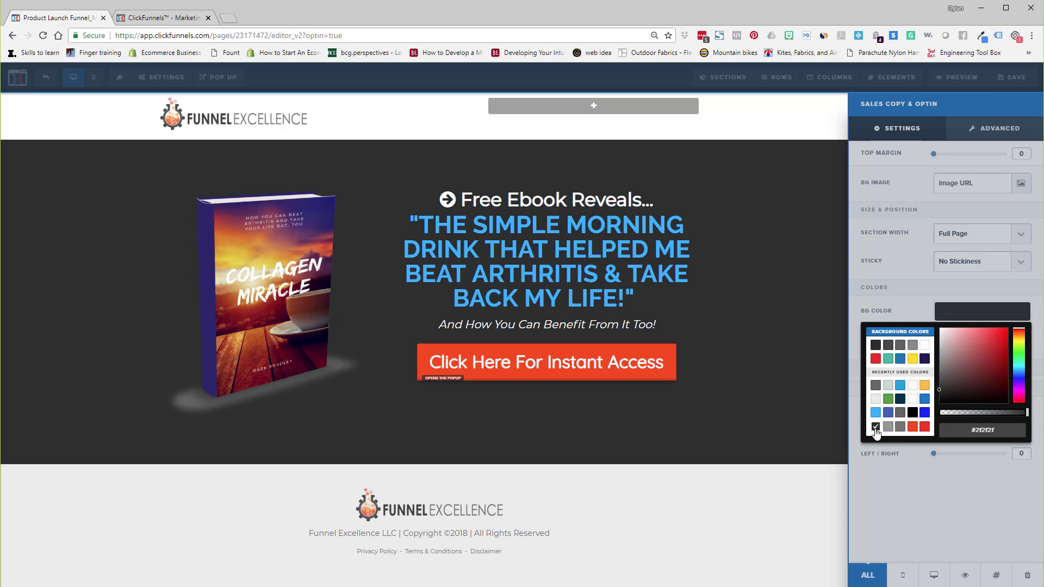
click(916, 428)
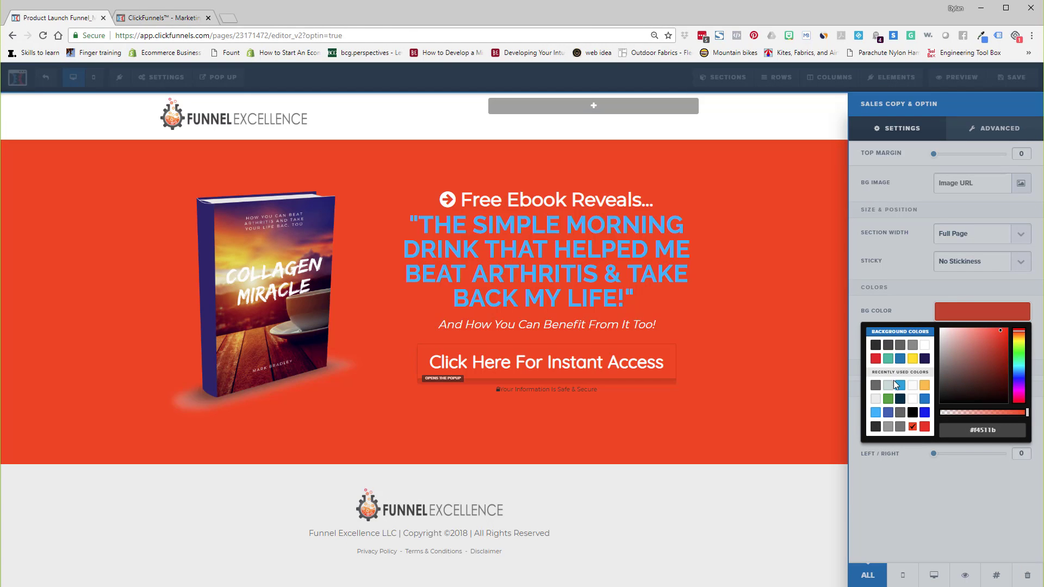
click(926, 346)
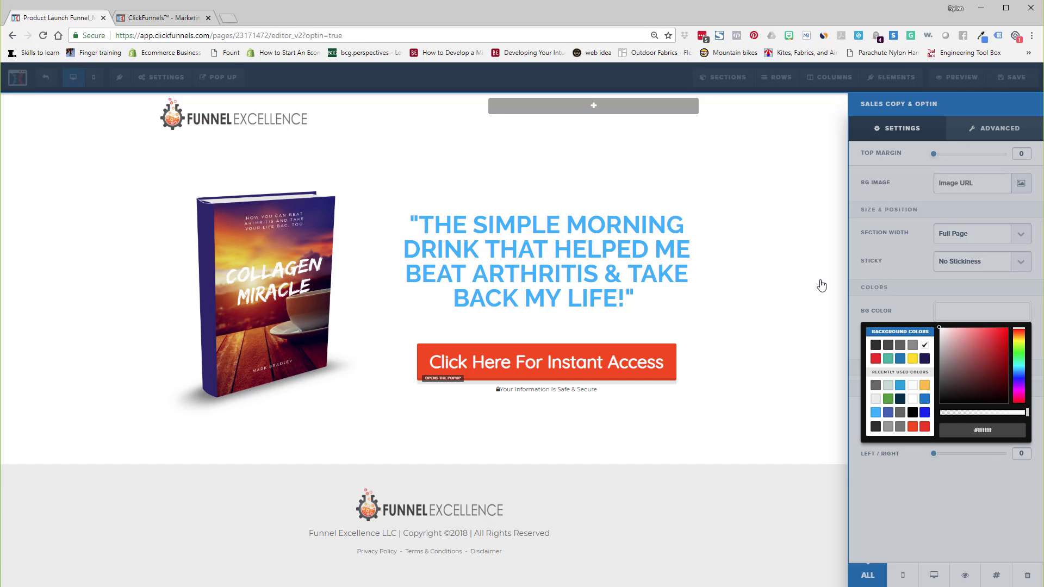
click(912, 427)
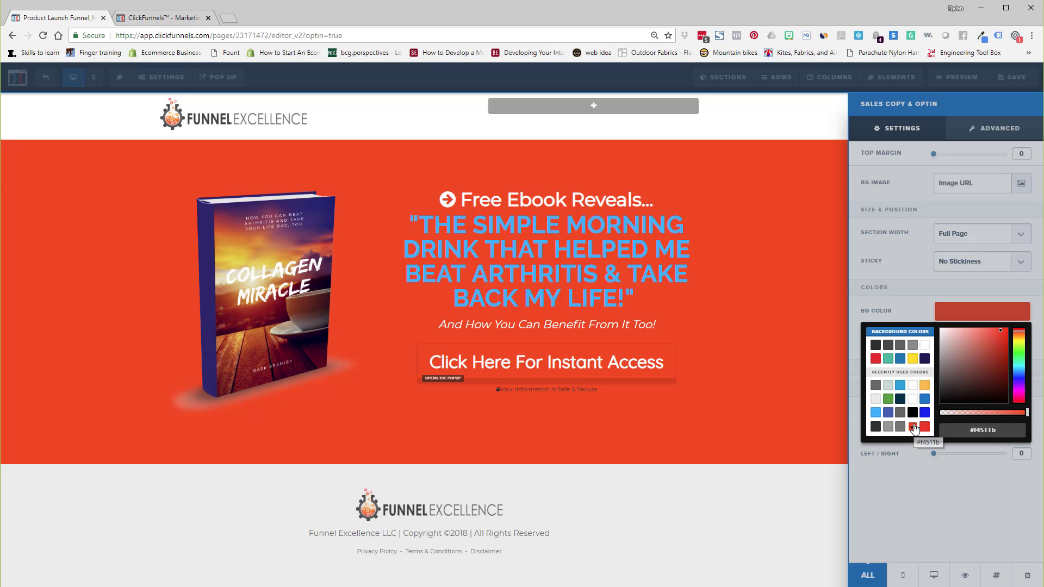
click(899, 399)
click(774, 314)
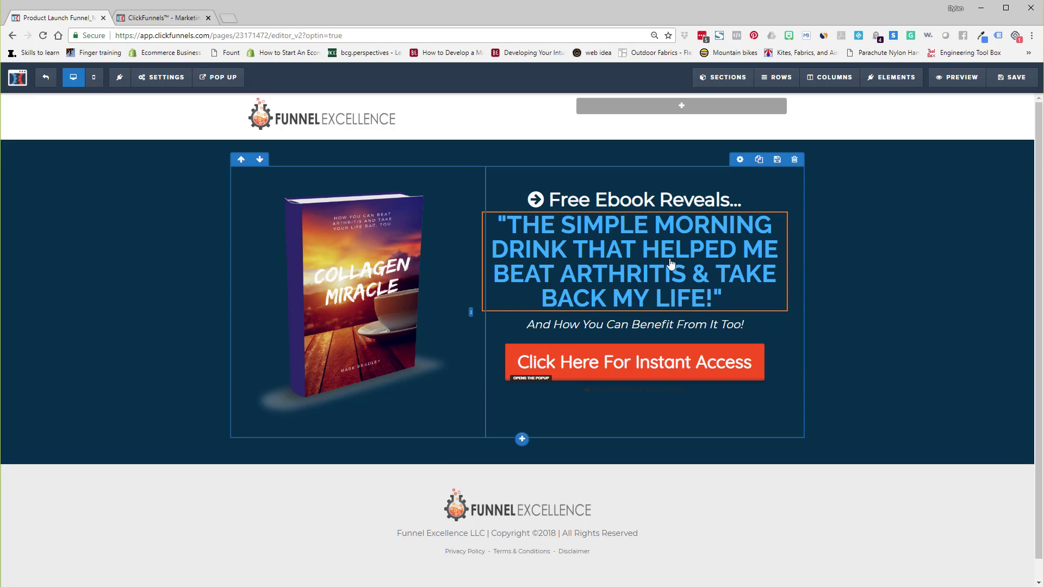
click(742, 206)
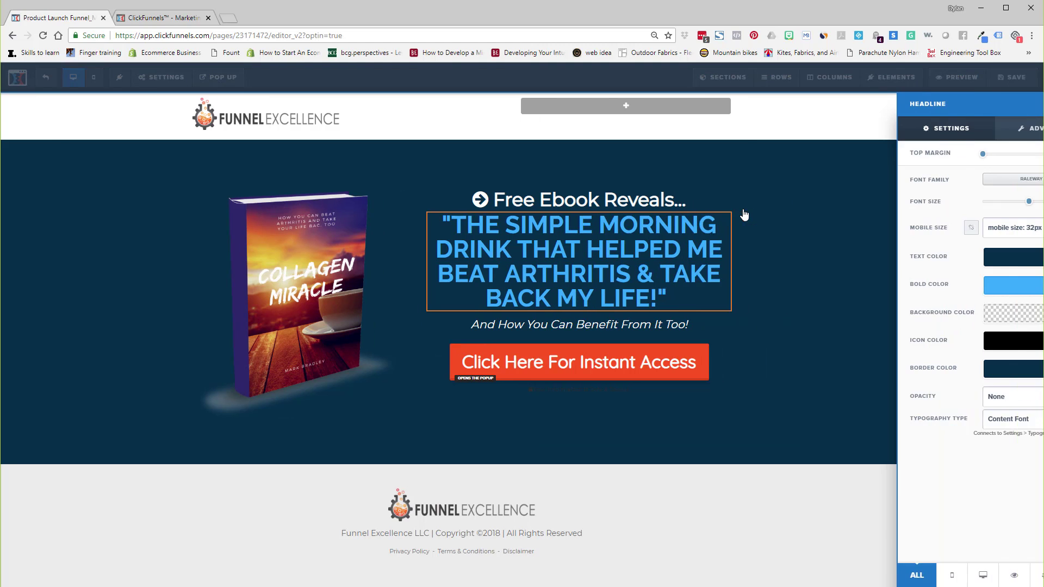
click(993, 185)
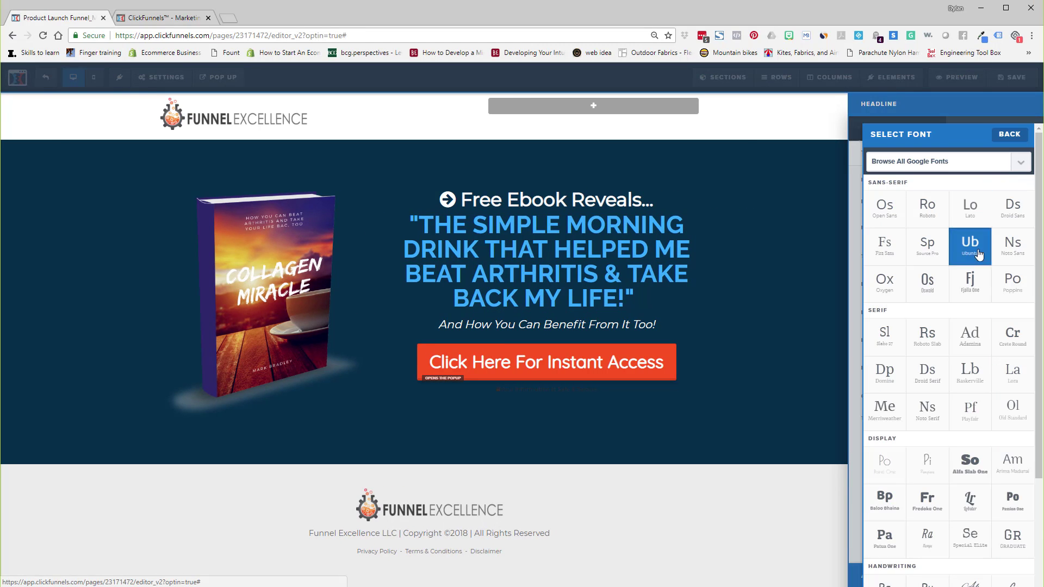
click(781, 277)
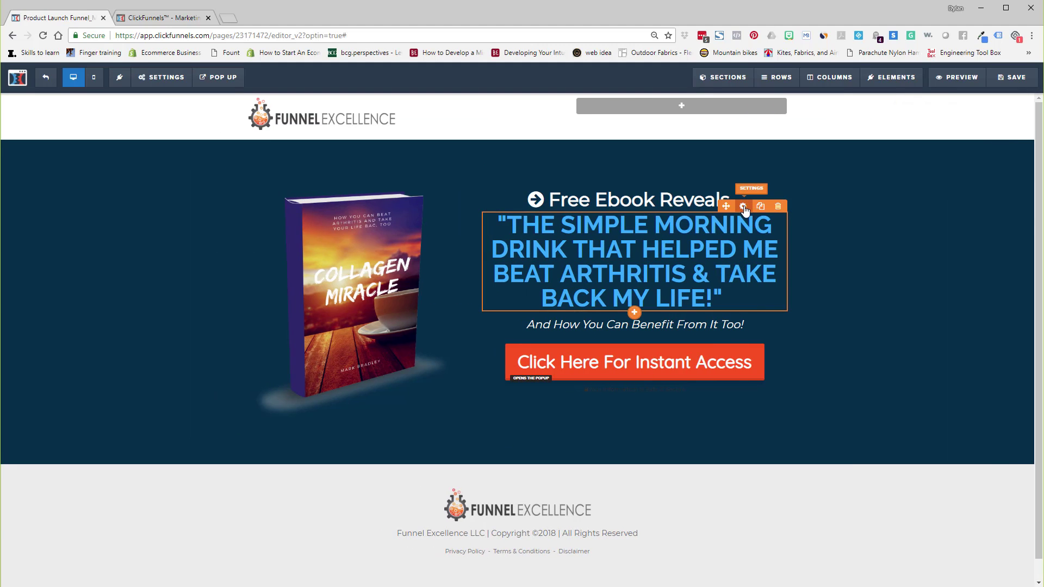
Step: Try the Alex Brush and Special Elite fonts on the blue "The Simple Morning Drink" headline, and restore Raleway from the Google fonts
click(743, 207)
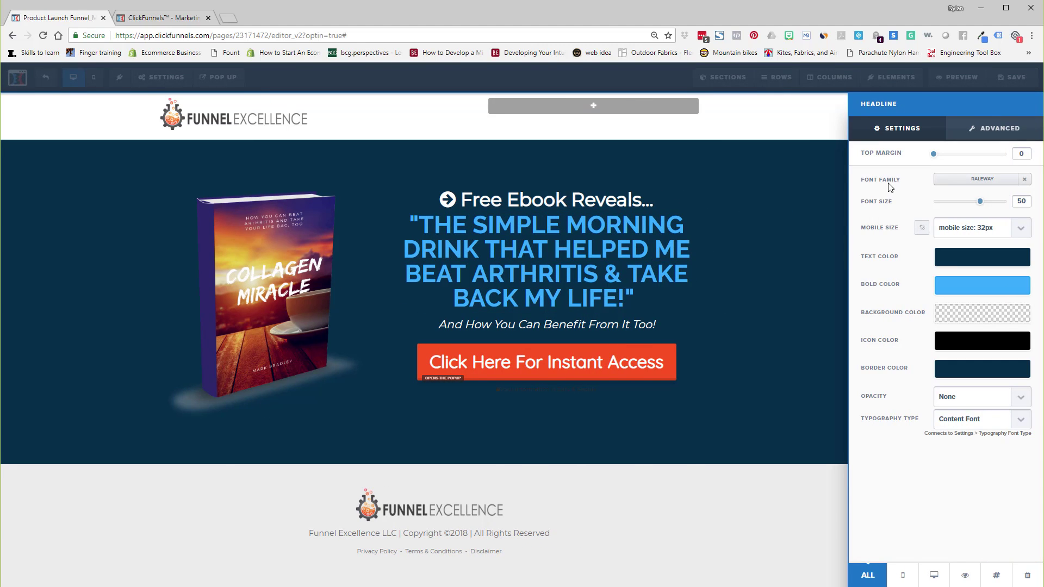
click(983, 180)
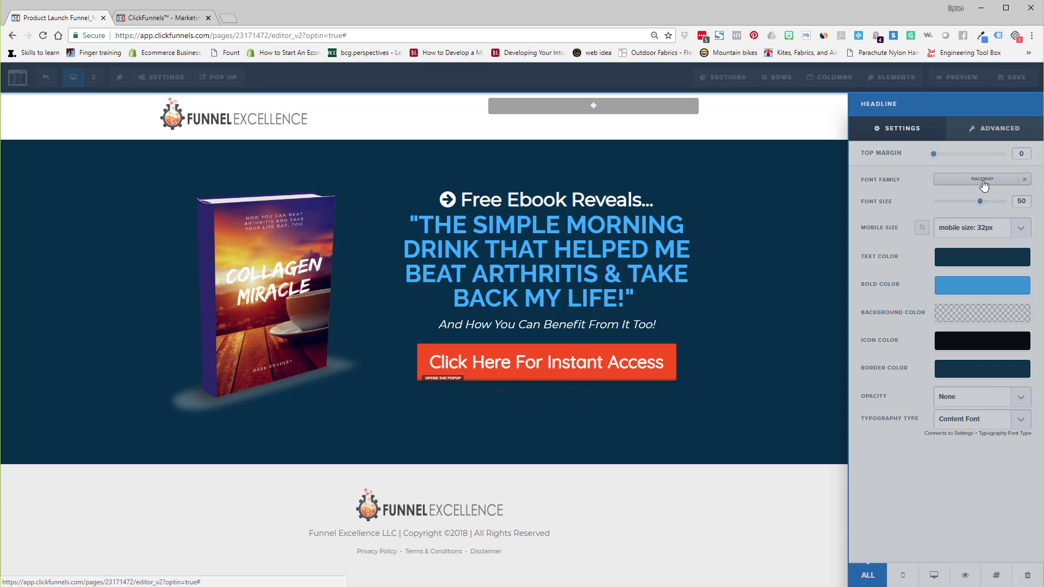
scroll(960, 489, down, 2)
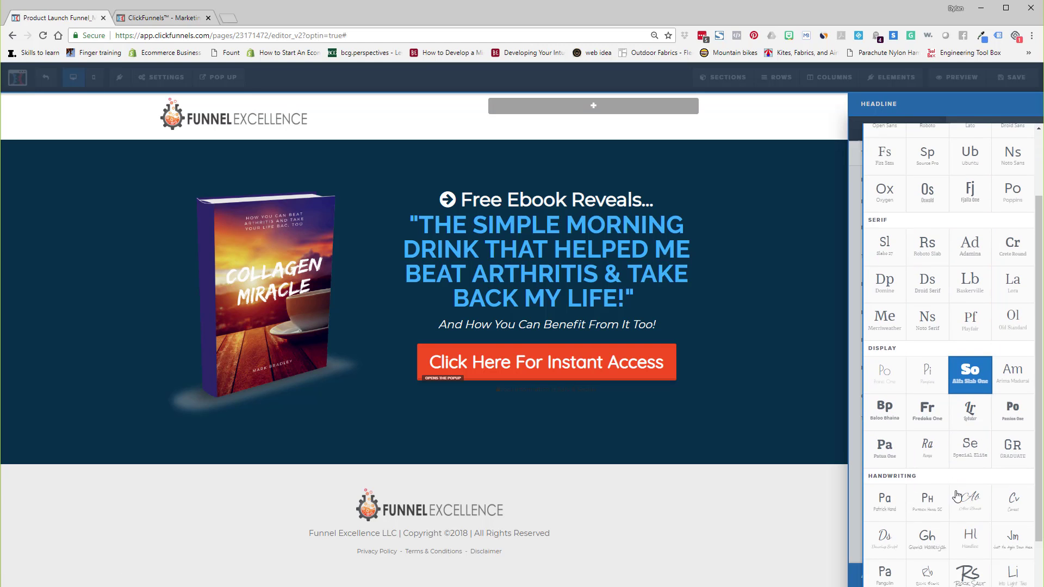
click(960, 498)
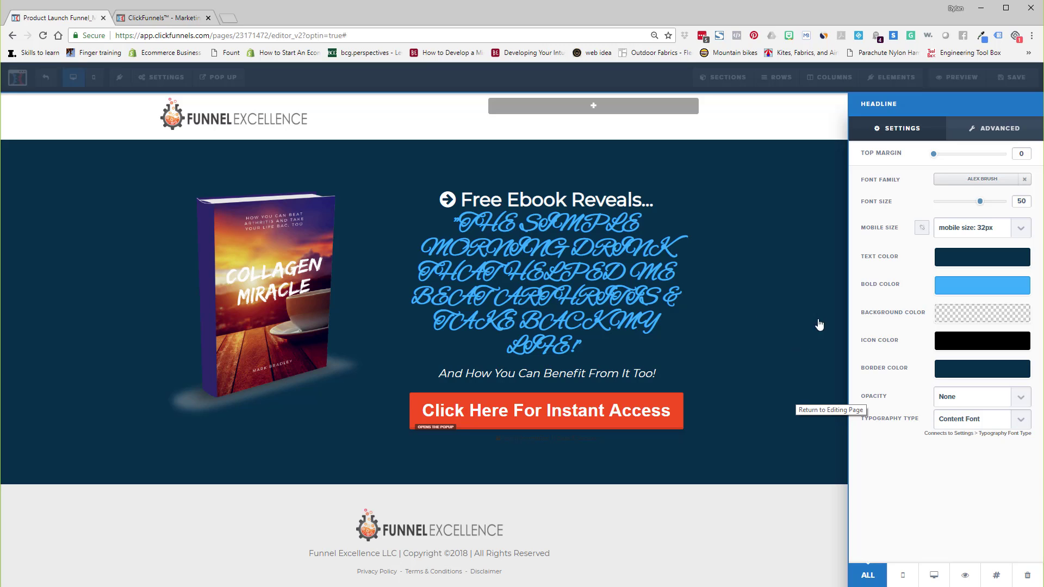
click(970, 183)
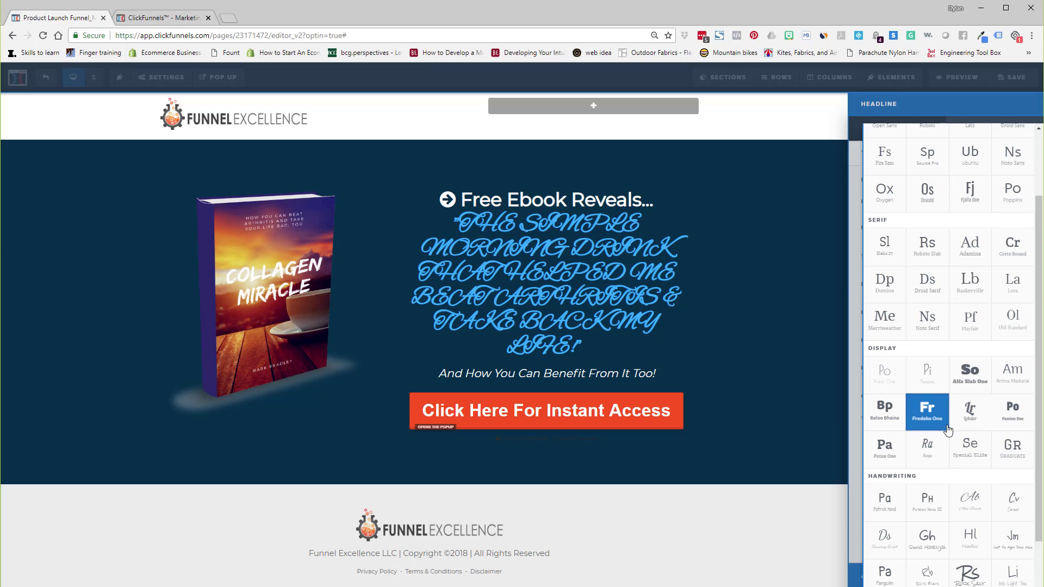
click(970, 455)
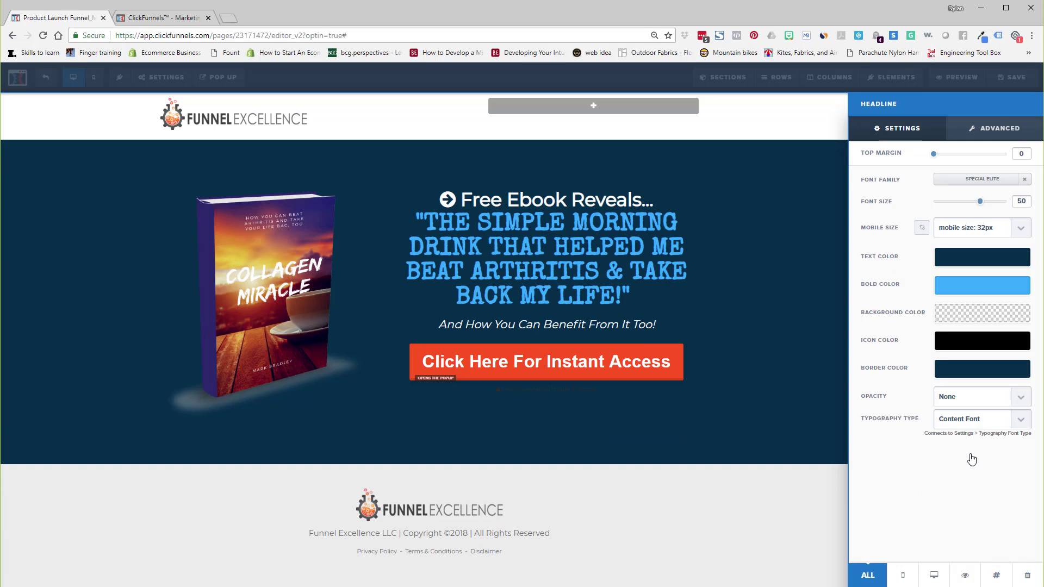
click(993, 179)
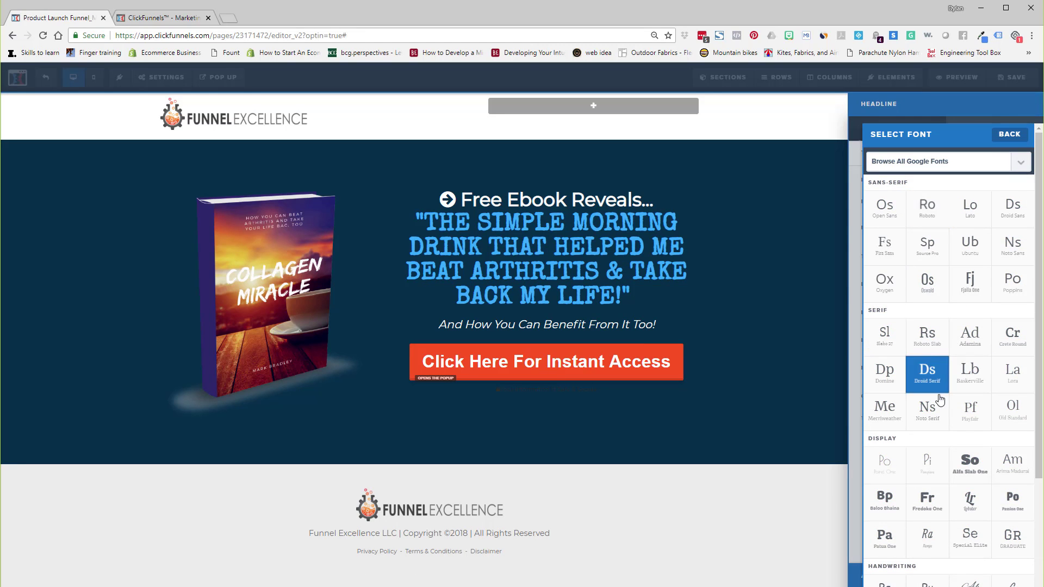
click(973, 164)
text(raleway)
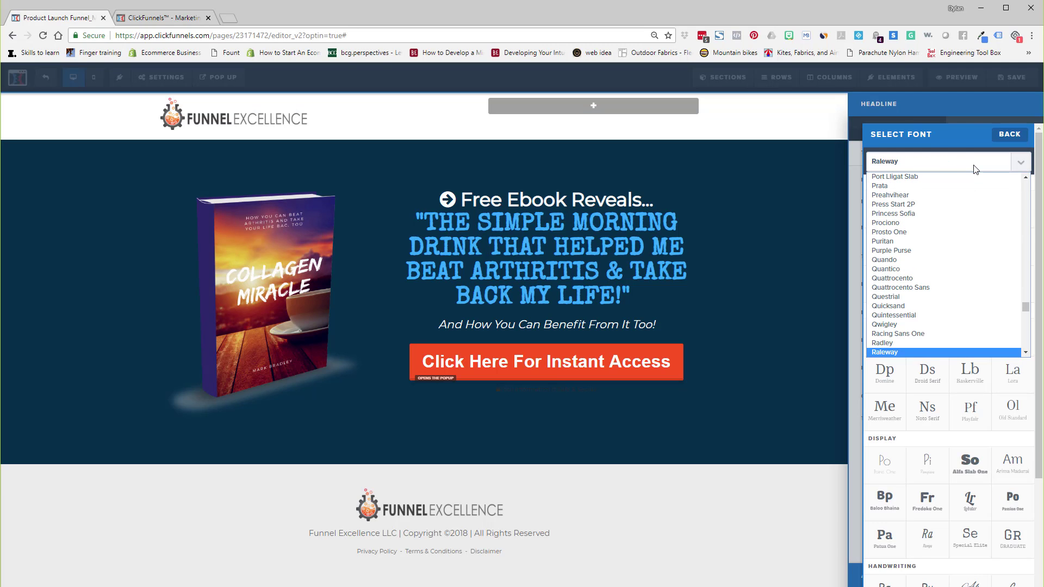
click(881, 353)
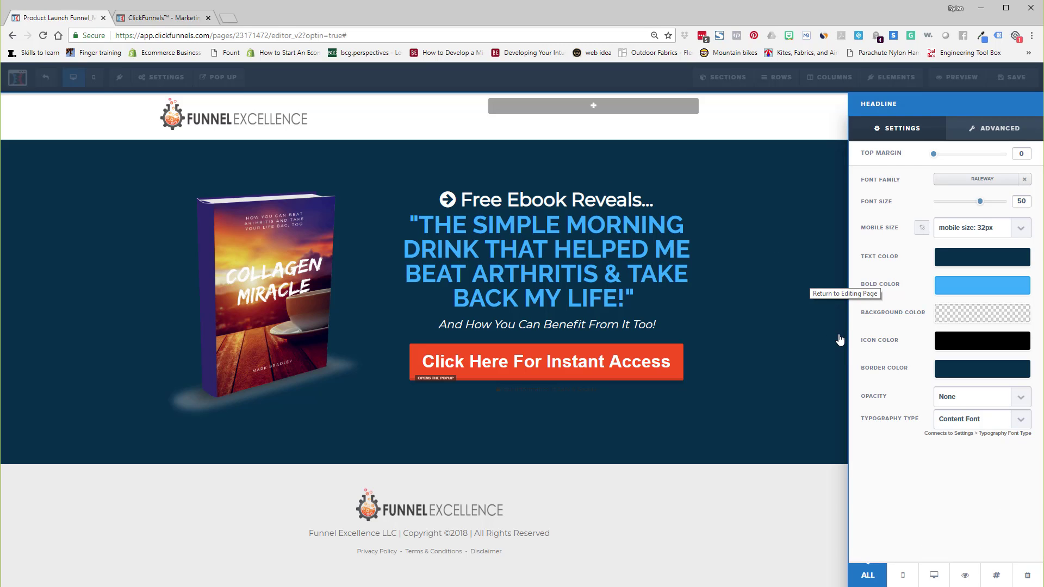
click(727, 224)
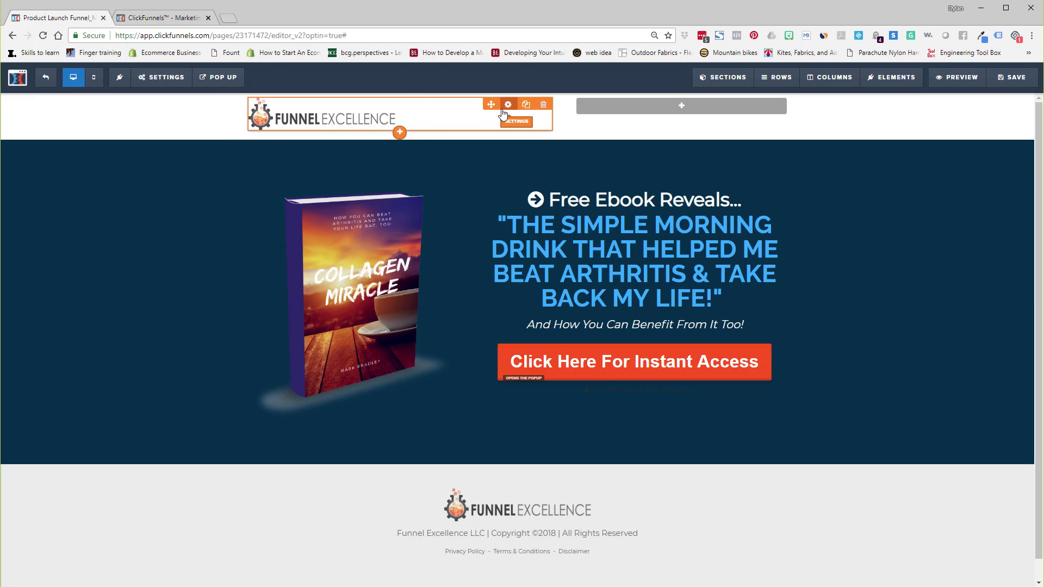
Step: Add a headline element directly below the Funnel Excellence logo in the header and align its text left
click(399, 133)
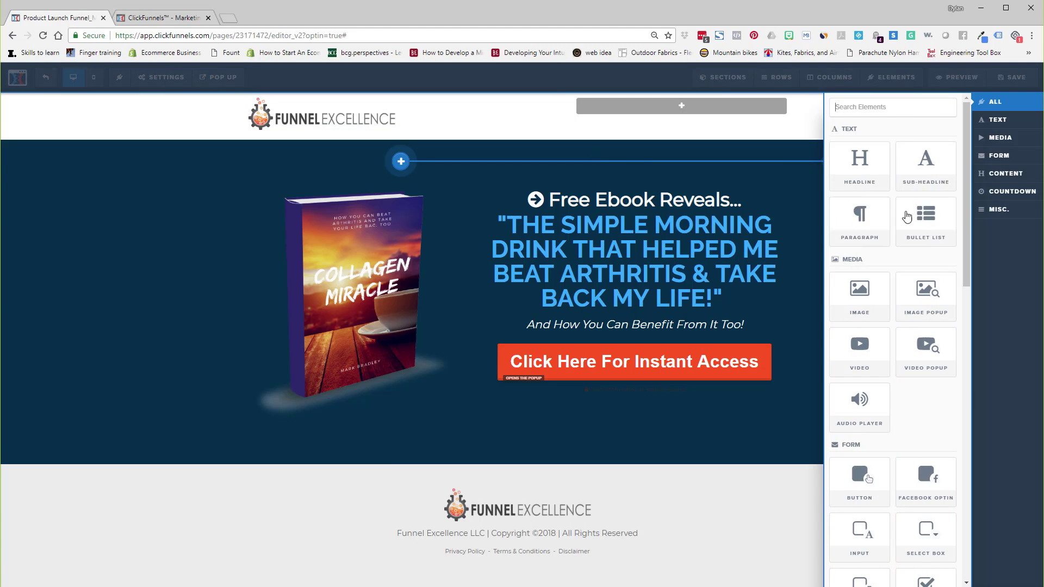
click(882, 178)
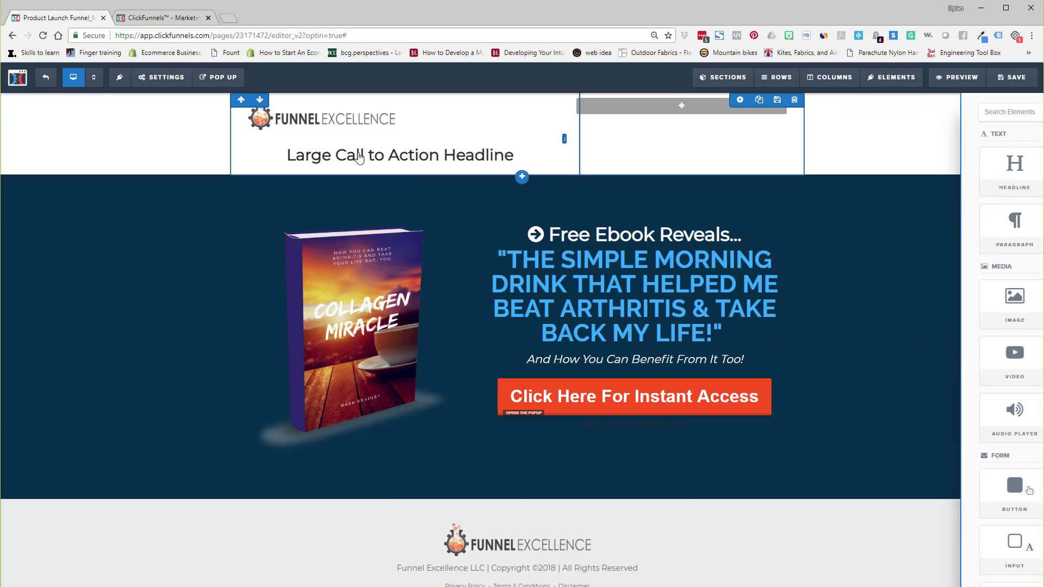
click(468, 153)
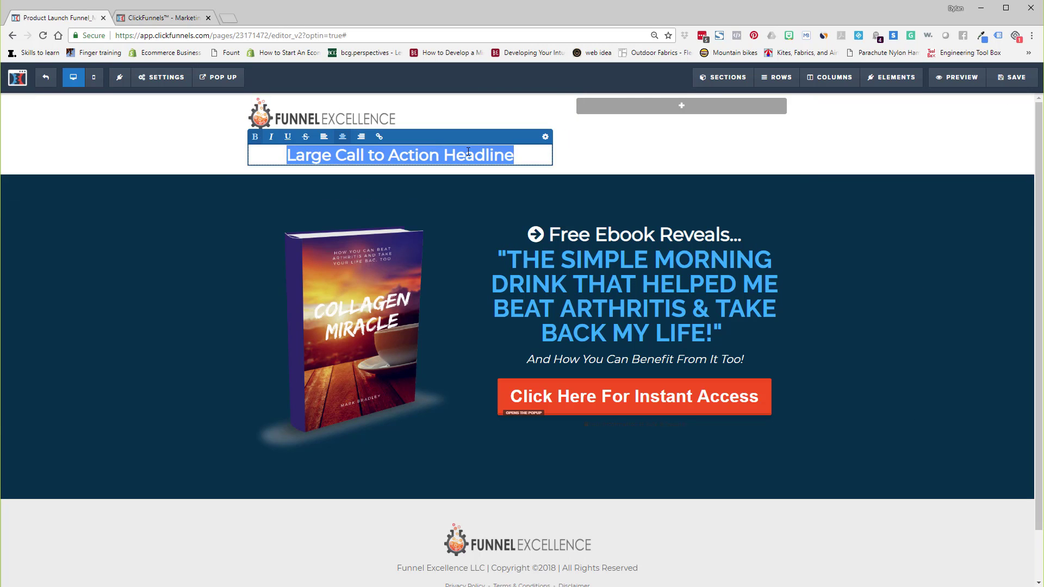
click(324, 136)
Step: Replace the placeholder text of the new header headline with a person's full name in capitals
double_click(304, 155)
click(304, 155)
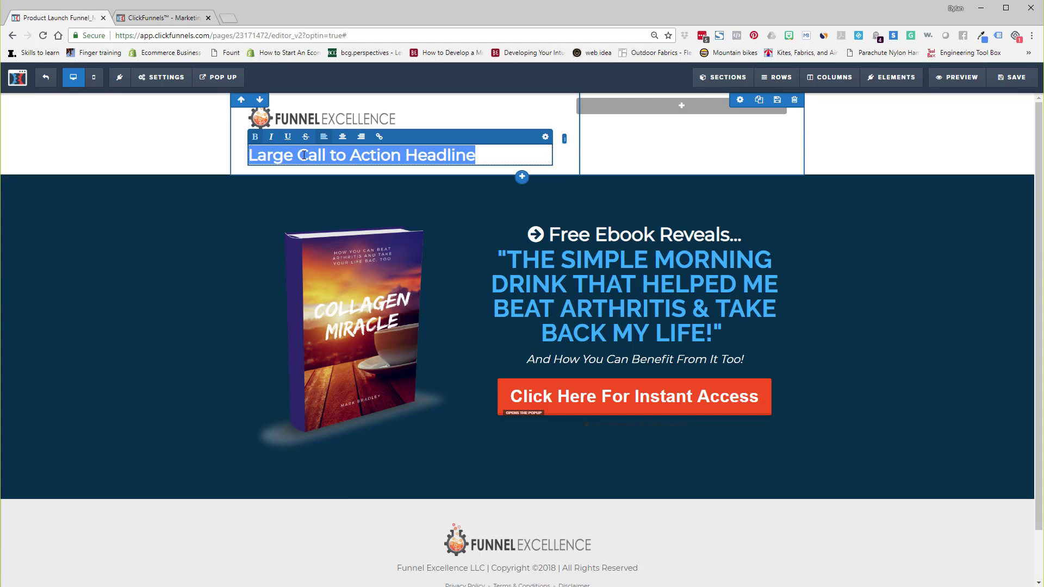
text(Joh)
key(BackSpace)
key(BackSpace)
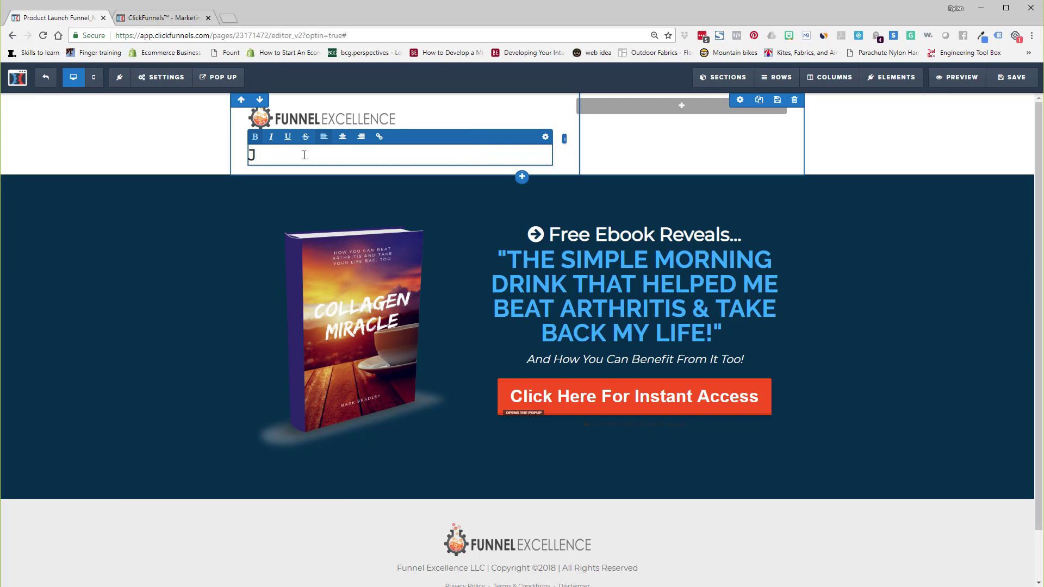
text(ohn Smith)
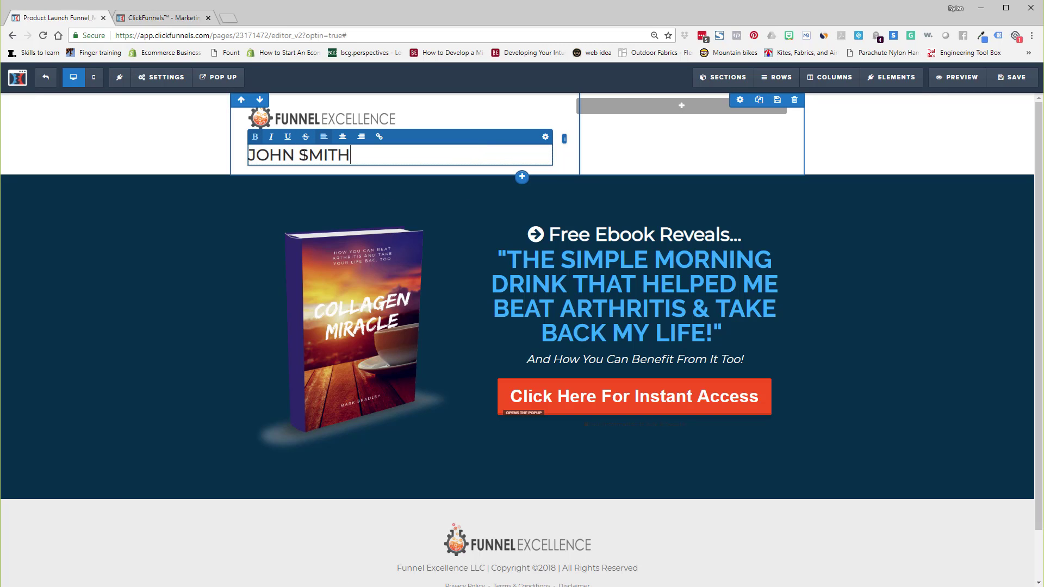
click(429, 200)
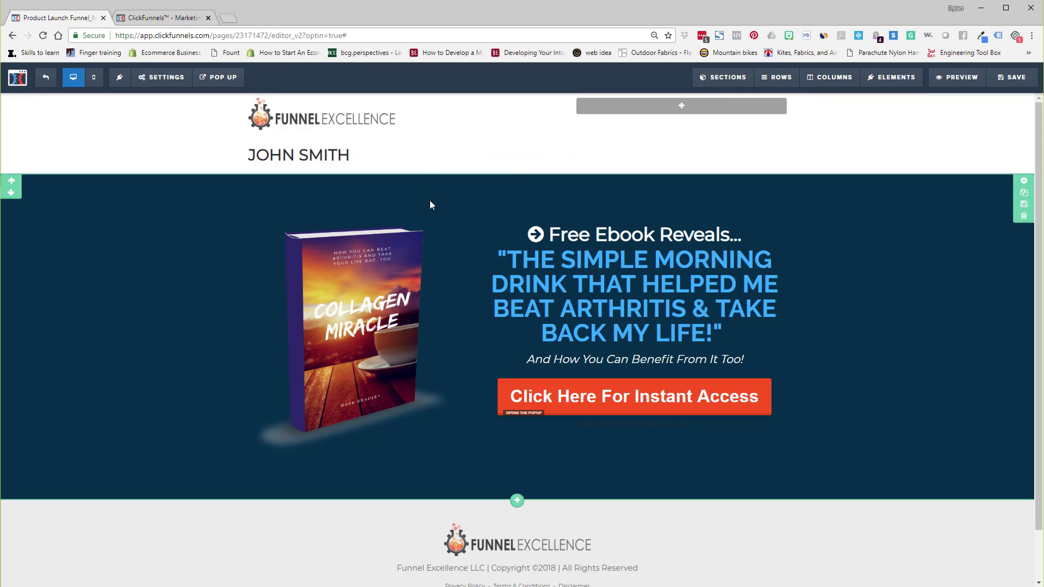
Step: Delete the Funnel Excellence logo from the header and set the name headline's top margin to 0
click(544, 108)
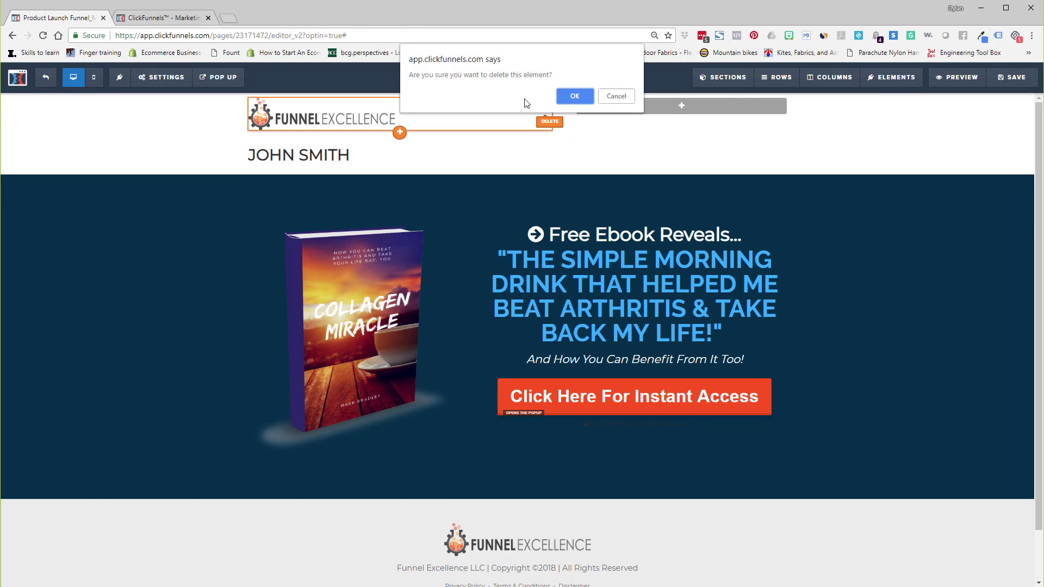
click(575, 96)
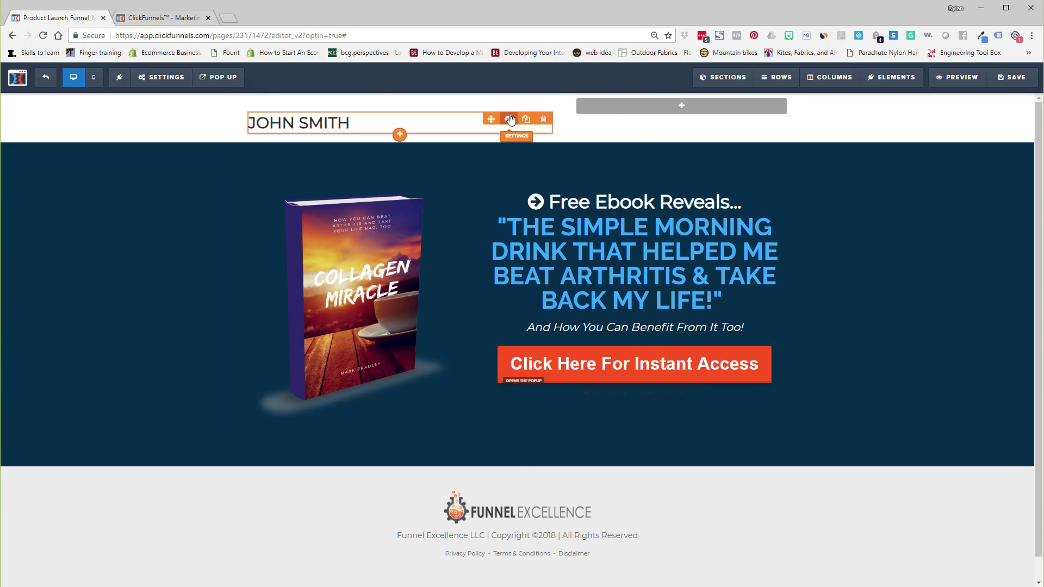
click(509, 119)
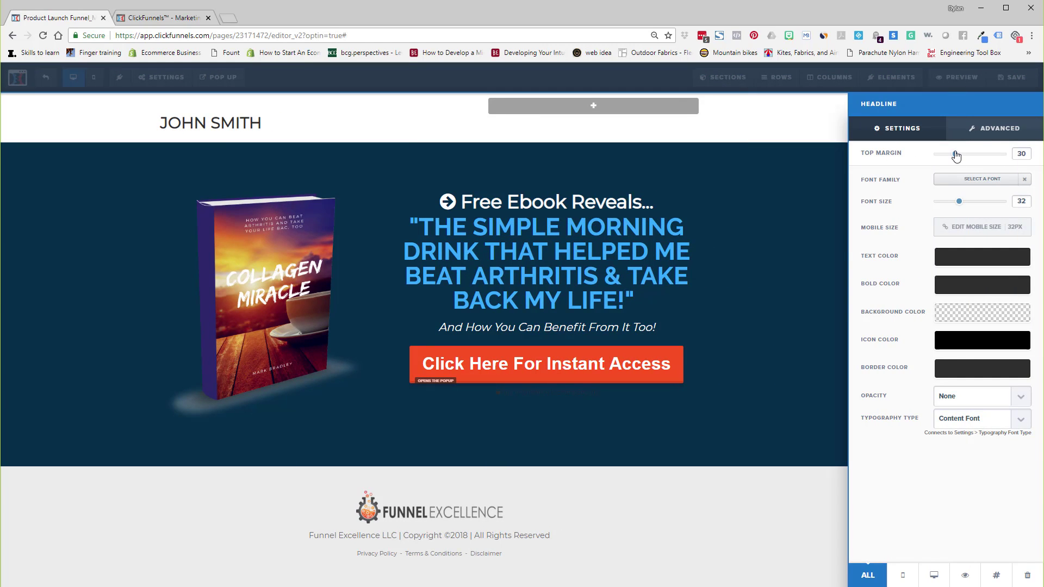
click(934, 154)
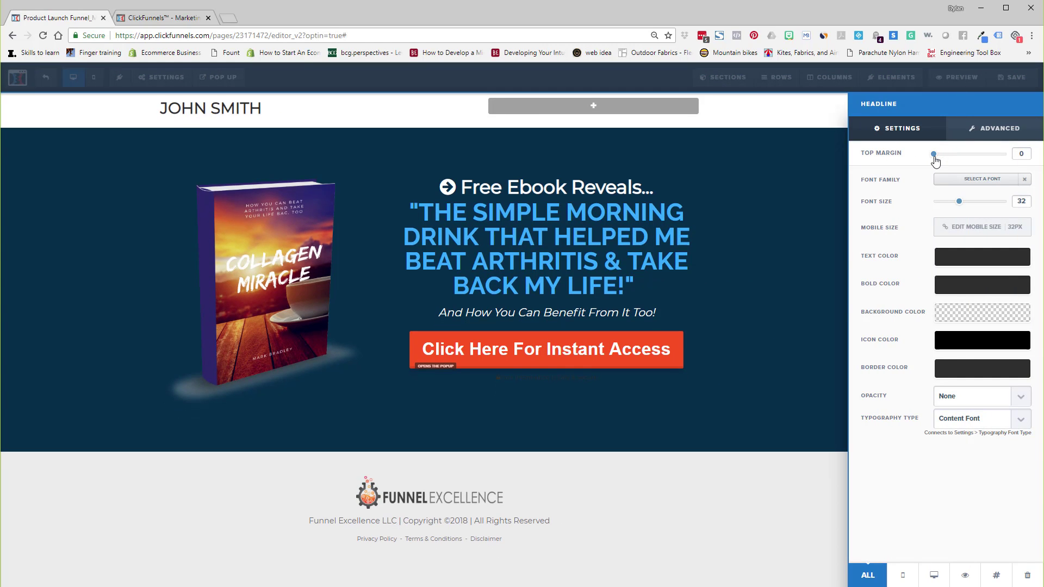
click(297, 161)
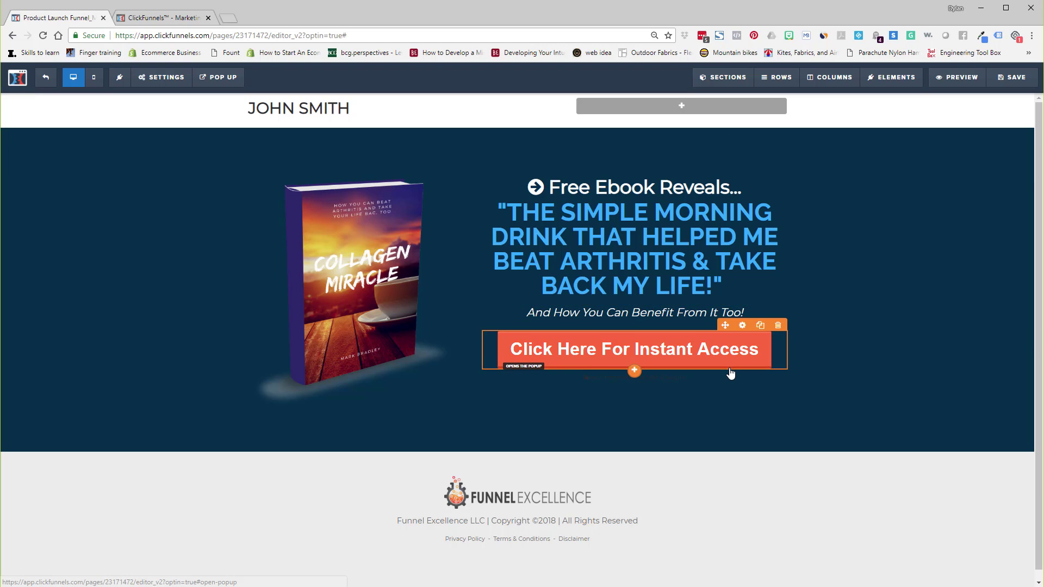
Step: Try #003049, #0174c7 and #51a33d as the call-to-action button's background color, and restore the orange-red #f4511b
click(744, 325)
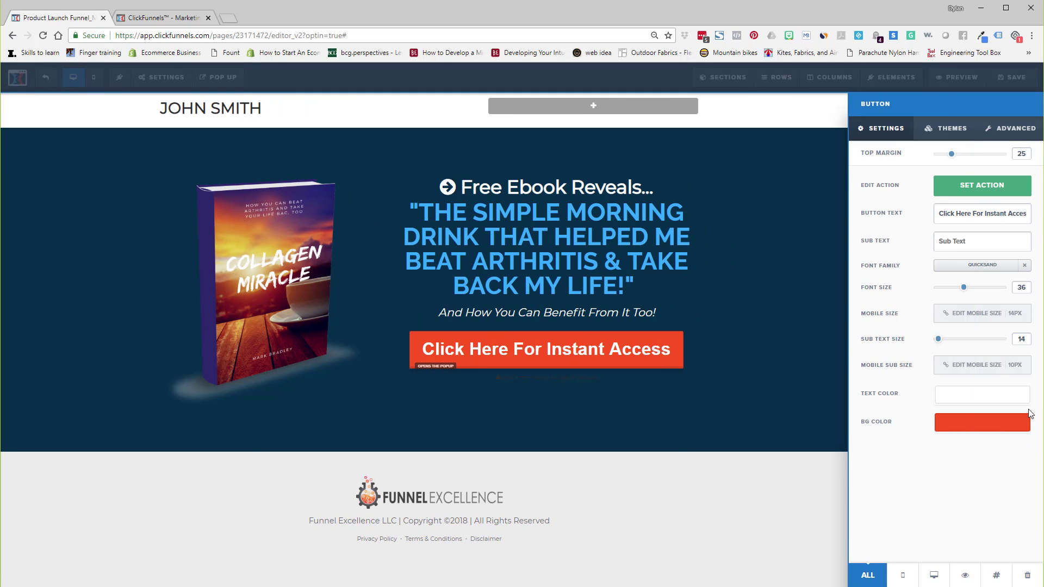
click(1000, 425)
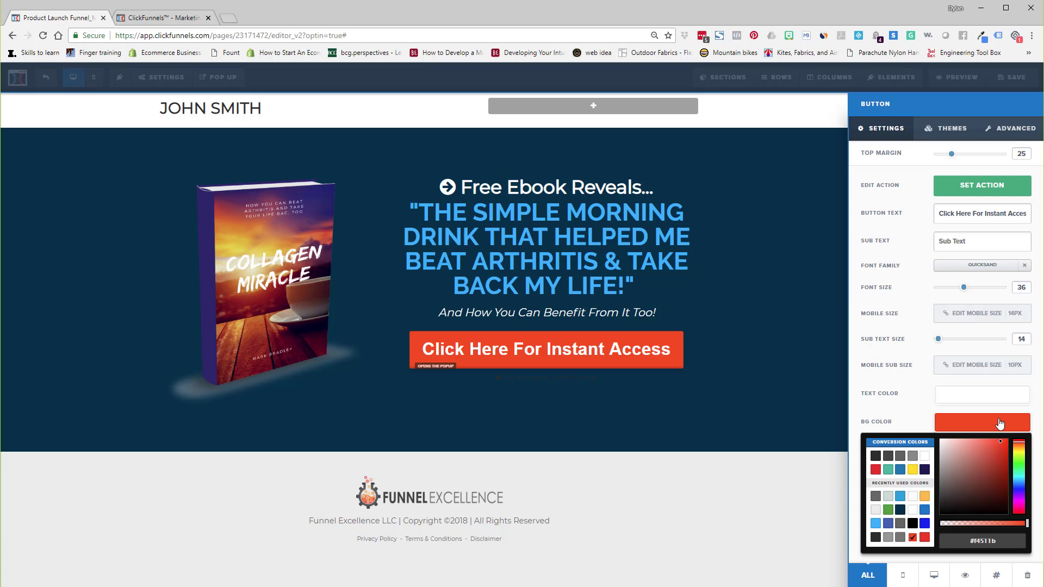
click(900, 510)
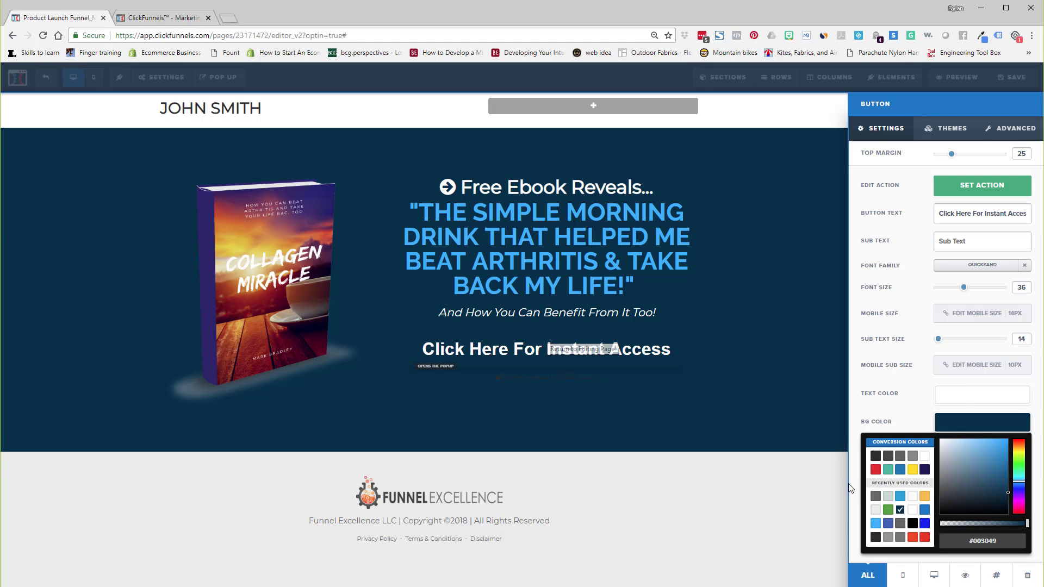
click(924, 511)
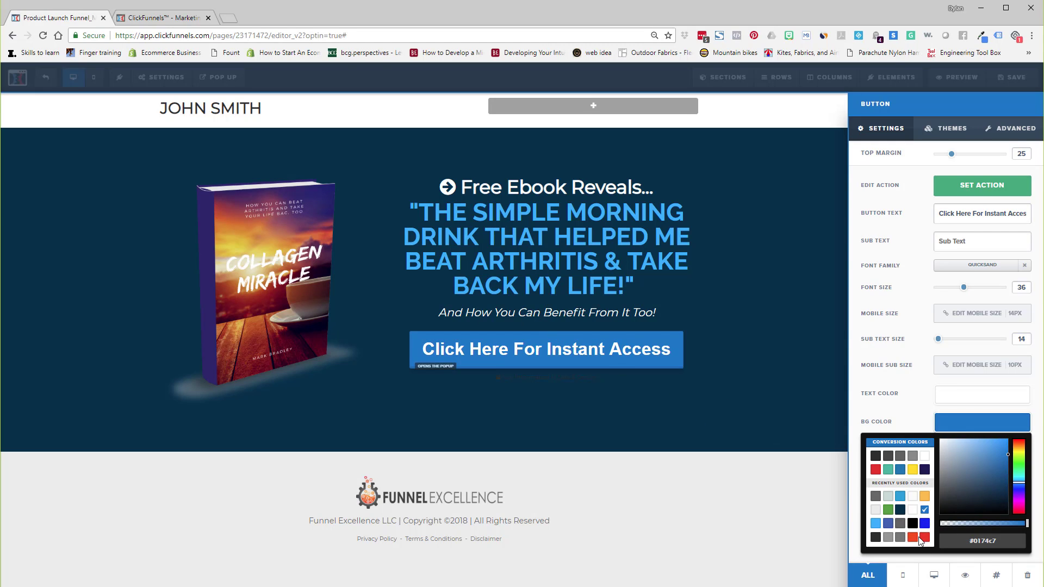
click(892, 510)
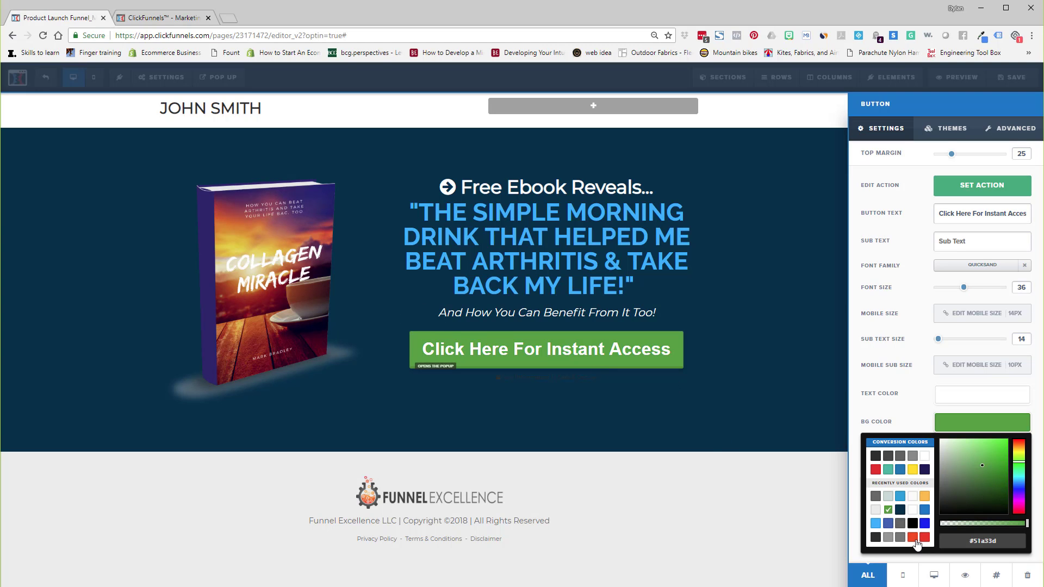
click(914, 538)
click(692, 307)
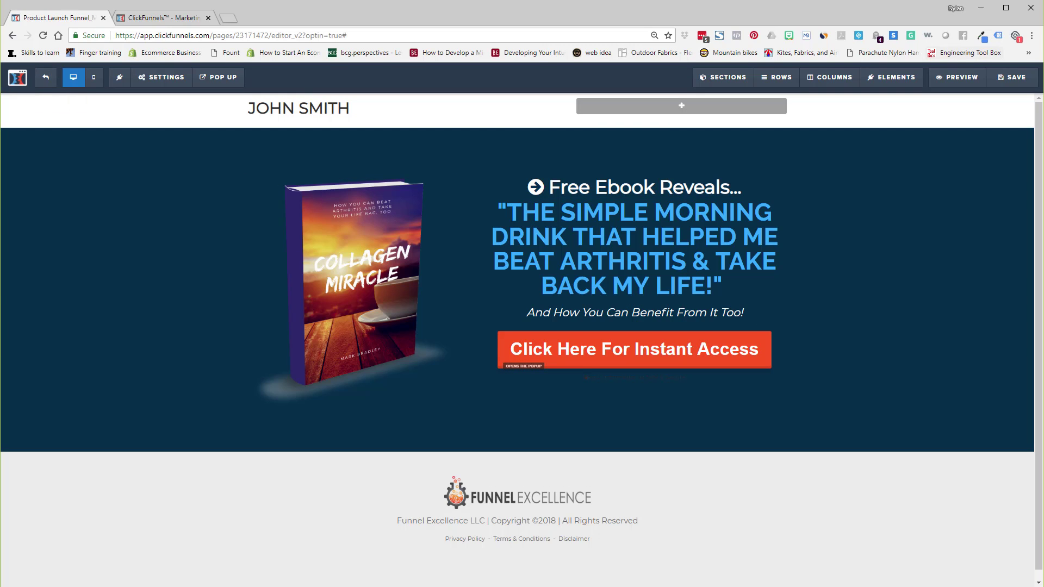
Step: Save the opt-in page
click(1017, 78)
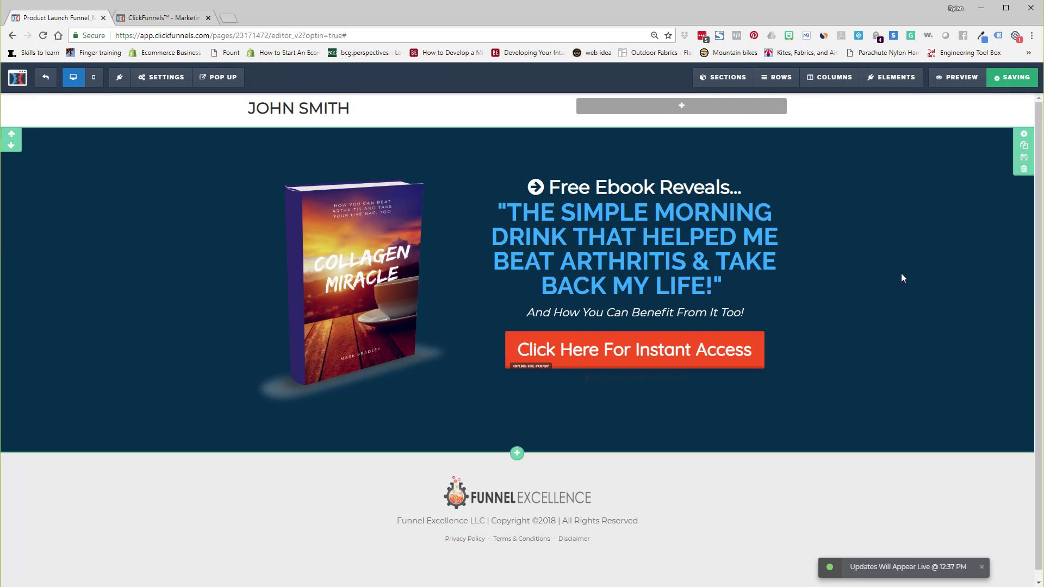
Step: Add an image element below the name headline in the header, using the horizontal Funnel Excellence logo from page 7 of the image library
click(399, 119)
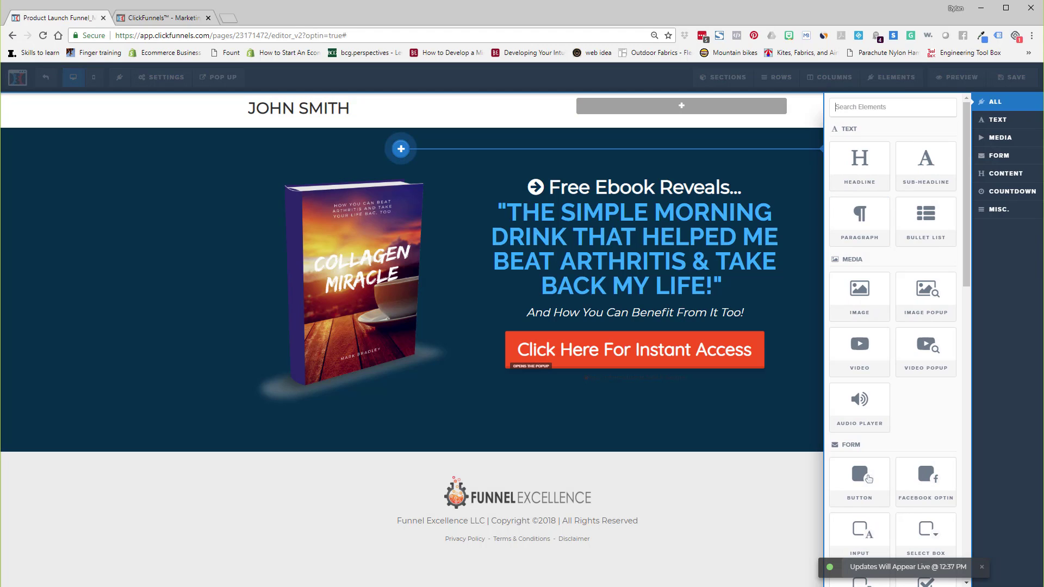
click(860, 297)
click(373, 154)
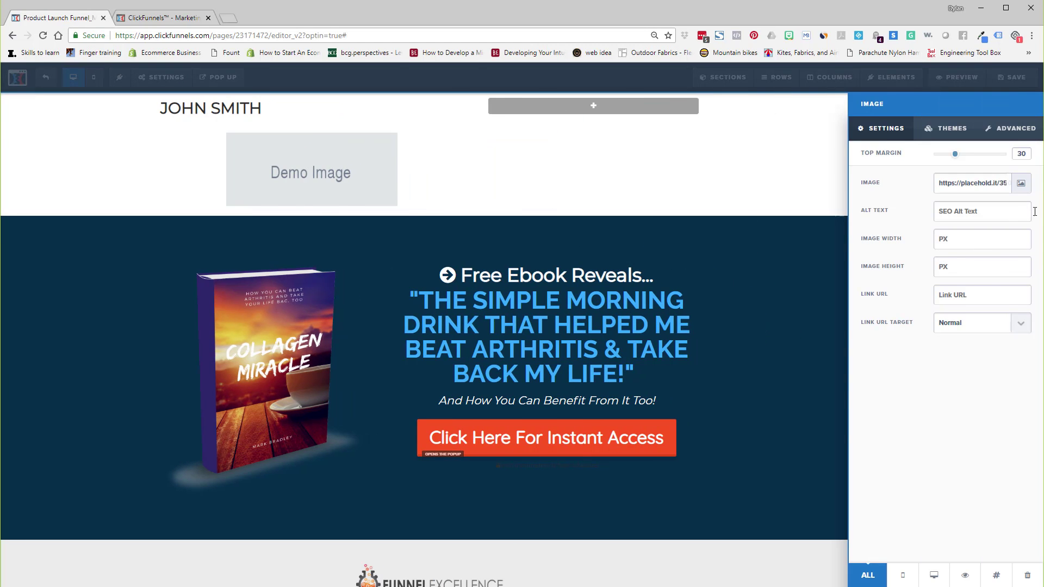
click(1023, 181)
click(88, 151)
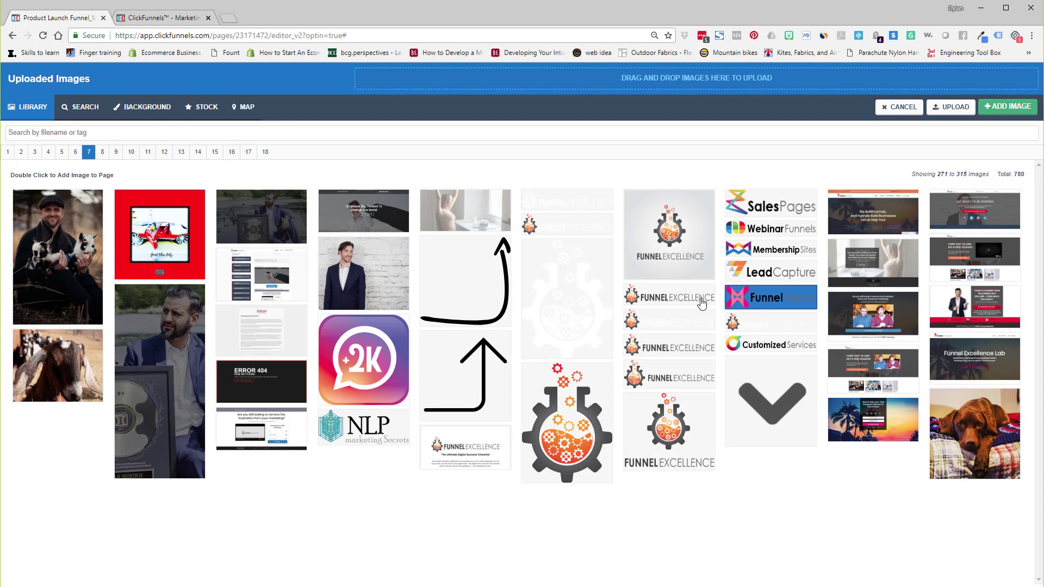
double_click(675, 302)
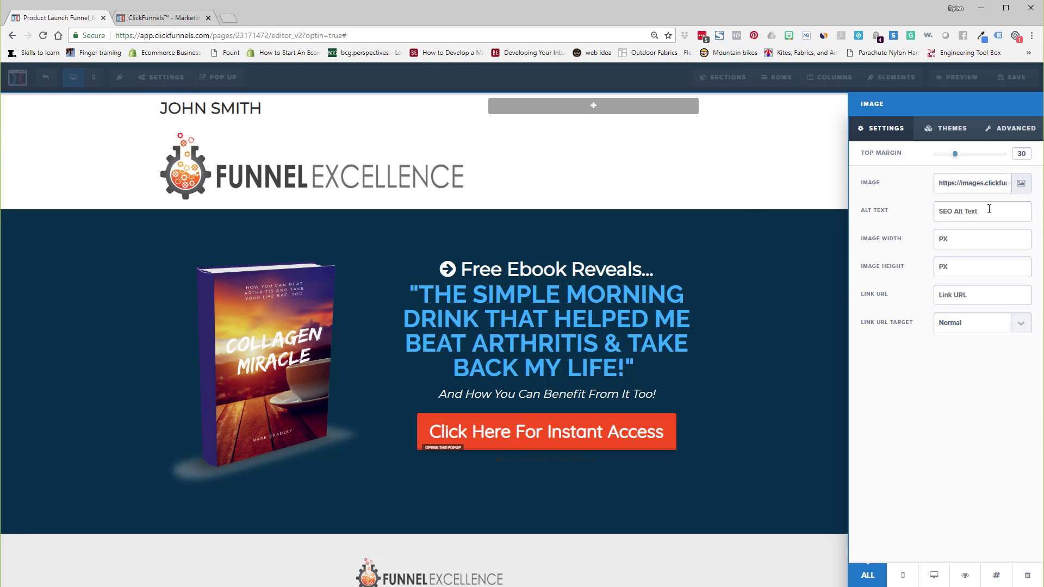
click(467, 121)
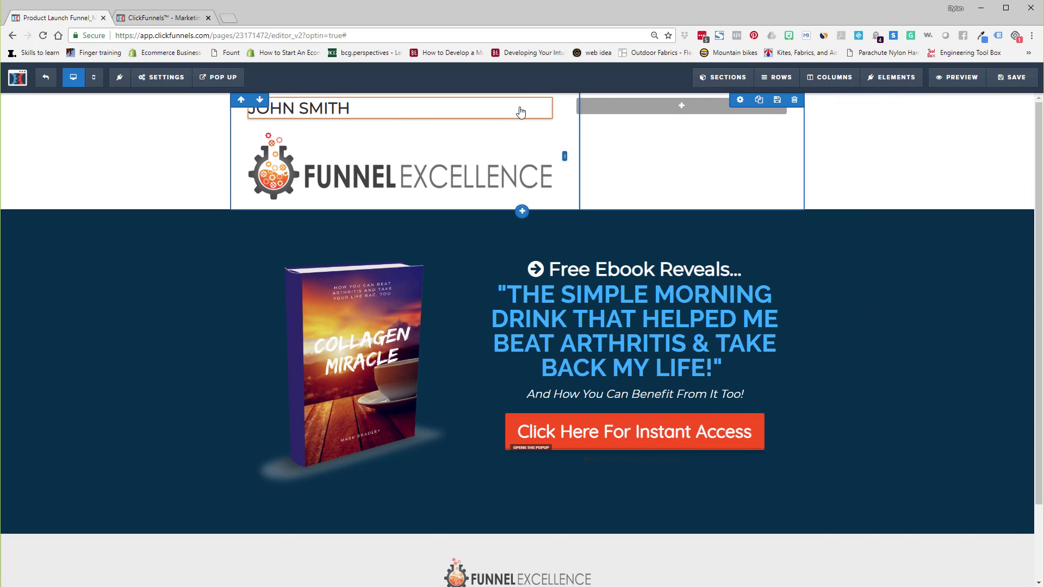
Step: Delete the name headline above the header logo and set the logo image's top margin to 0
click(541, 107)
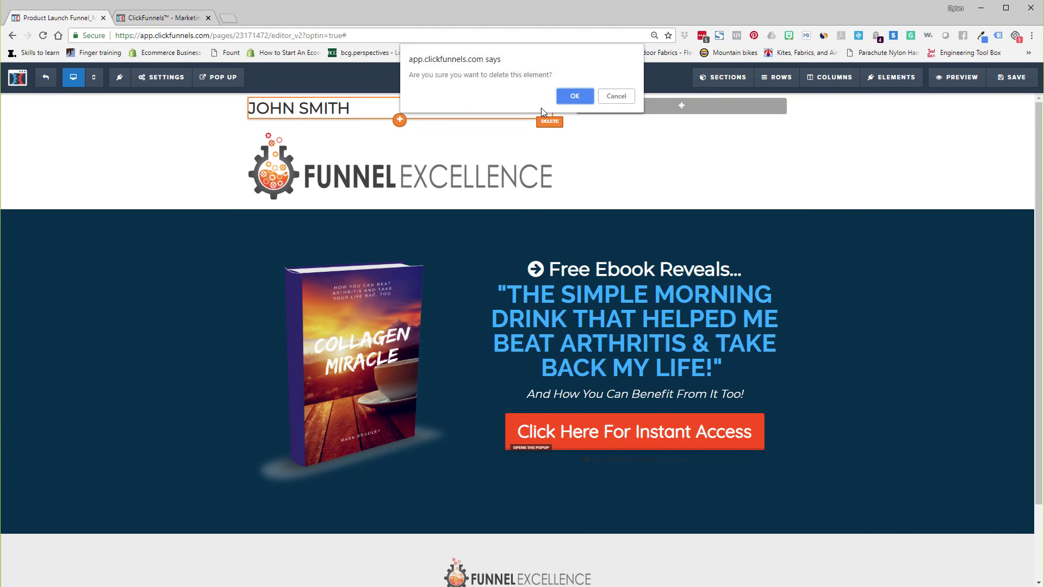
click(574, 97)
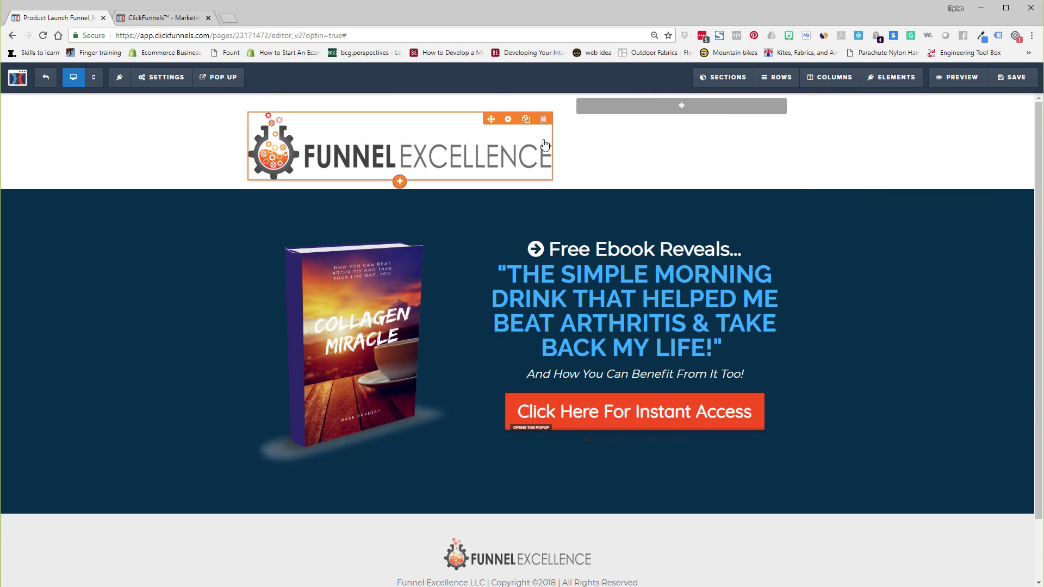
click(508, 119)
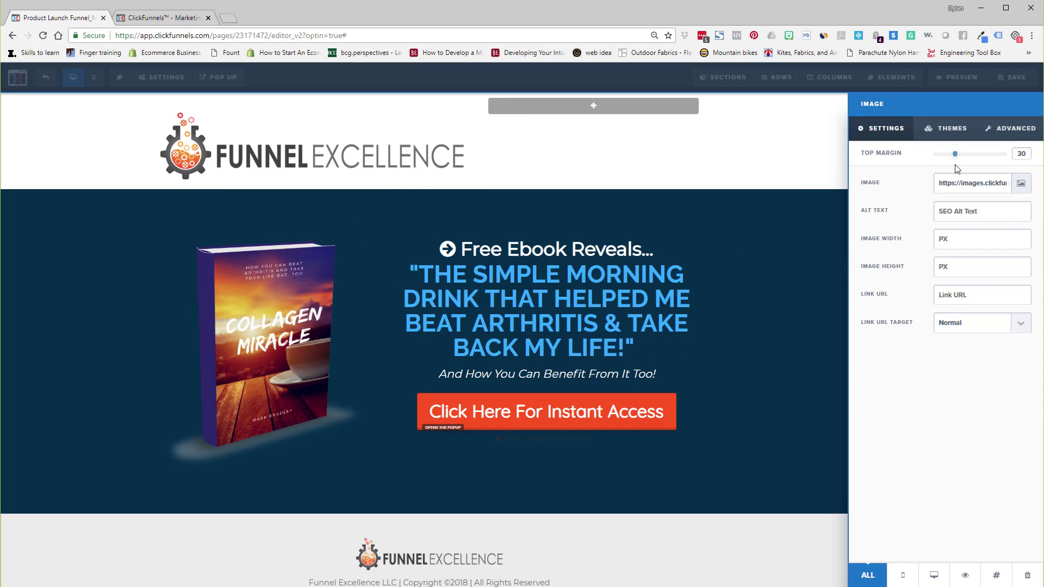
drag(957, 161, 937, 165)
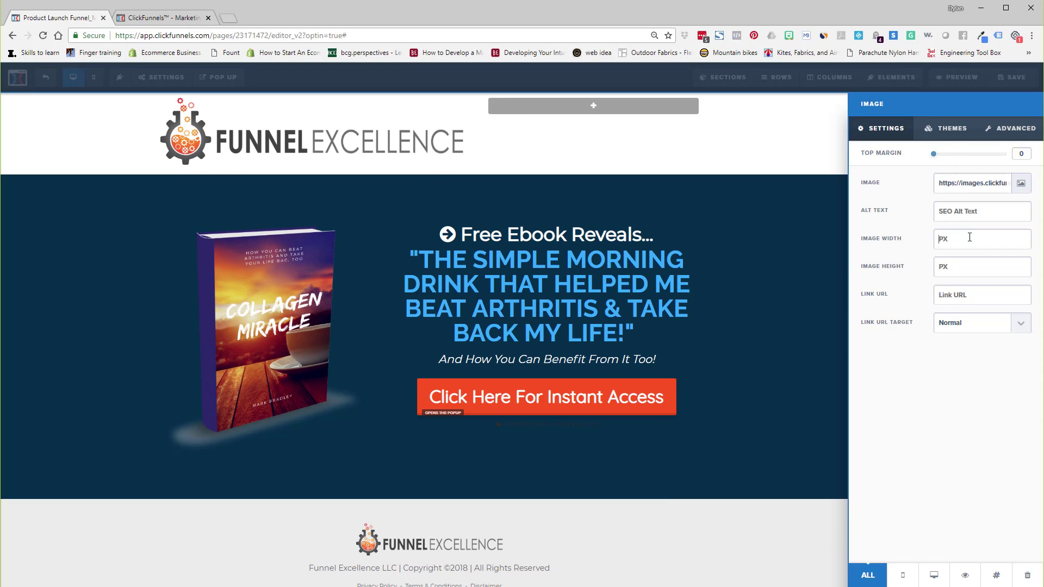
Step: Try image widths of 300 and 200 for the header logo, and set the width to 250
text(300)
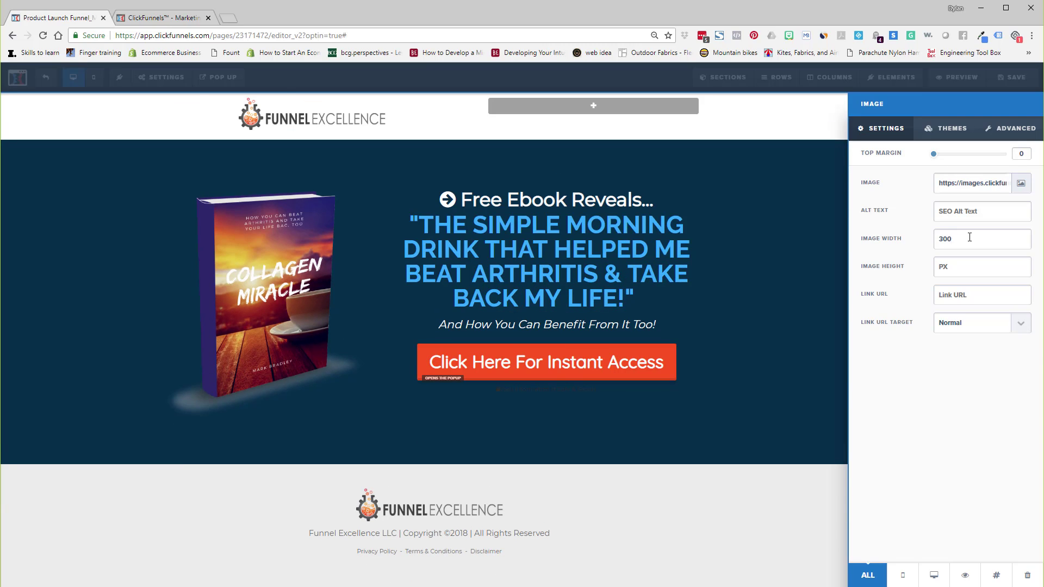
key(BackSpace)
key(BackSpace)
key(BackSpace)
text(200)
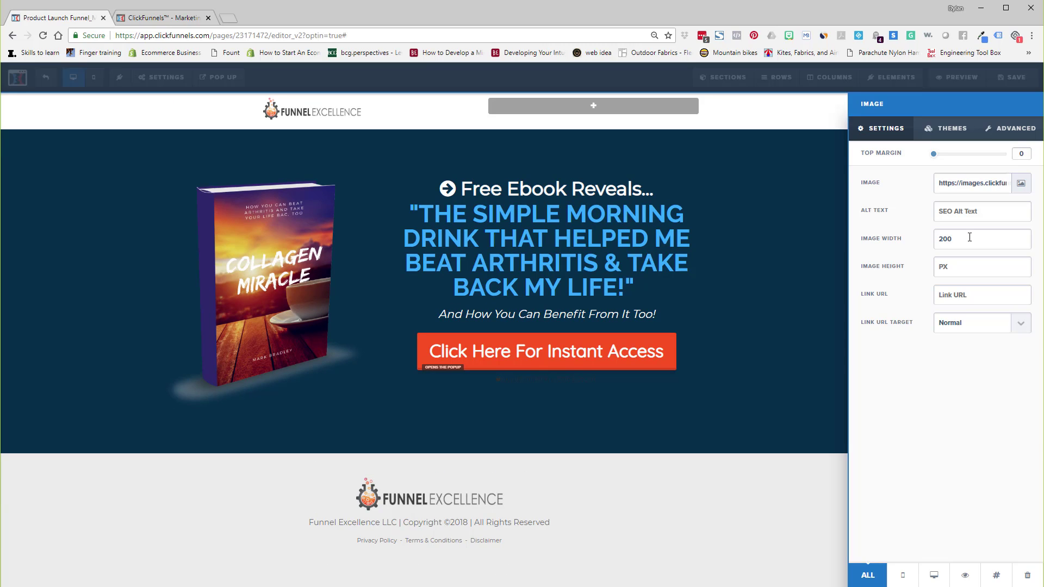
key(BackSpace)
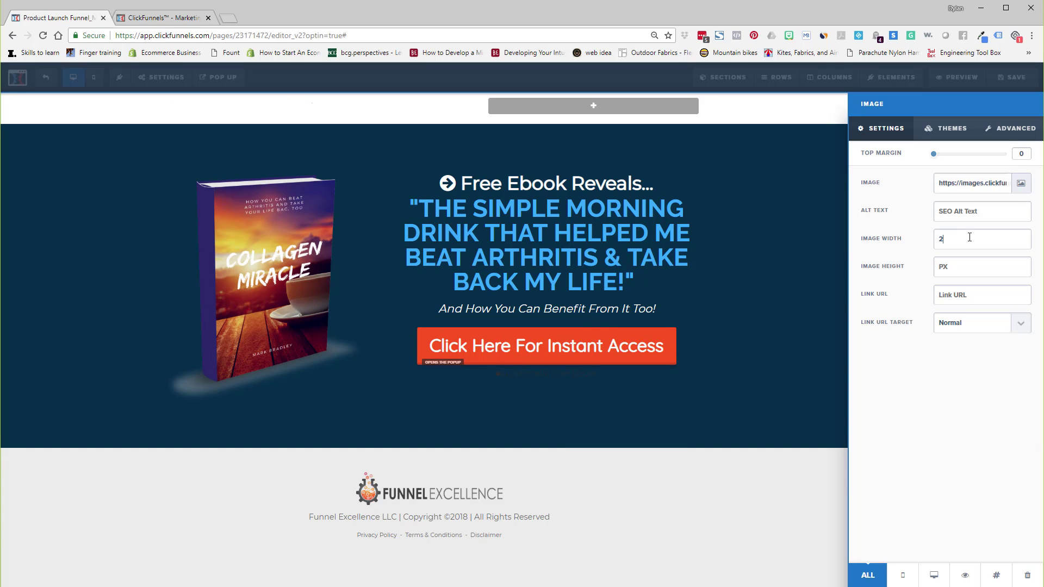
text(0)
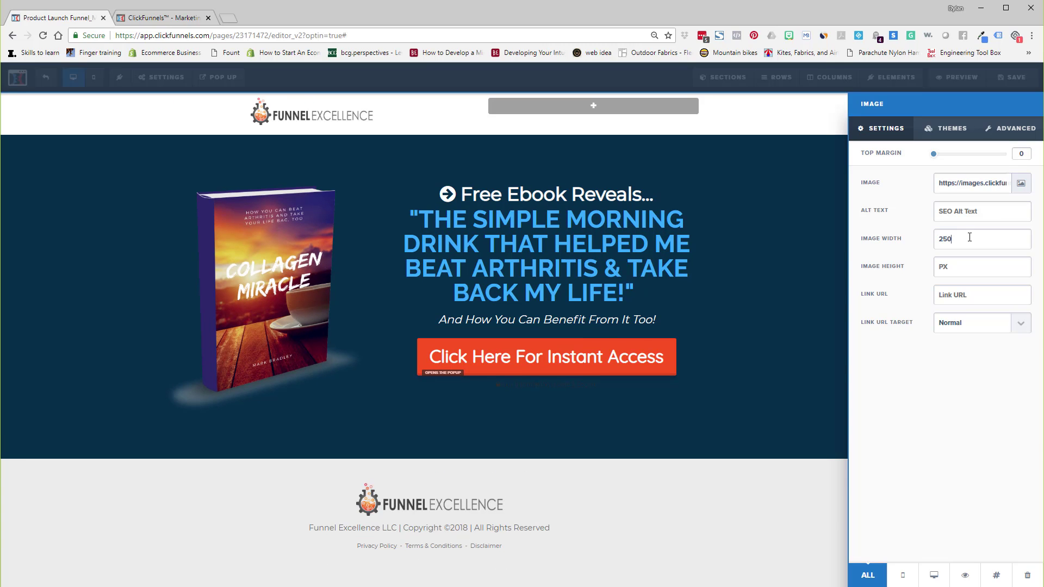
Step: Align the header logo image to the left of its column
click(1011, 130)
click(1017, 187)
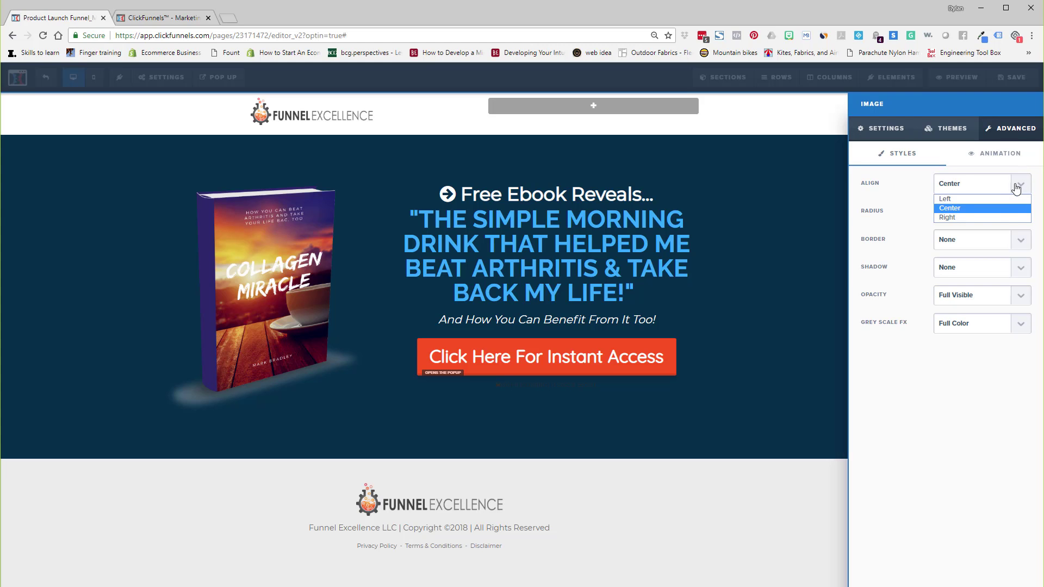
click(998, 205)
click(757, 203)
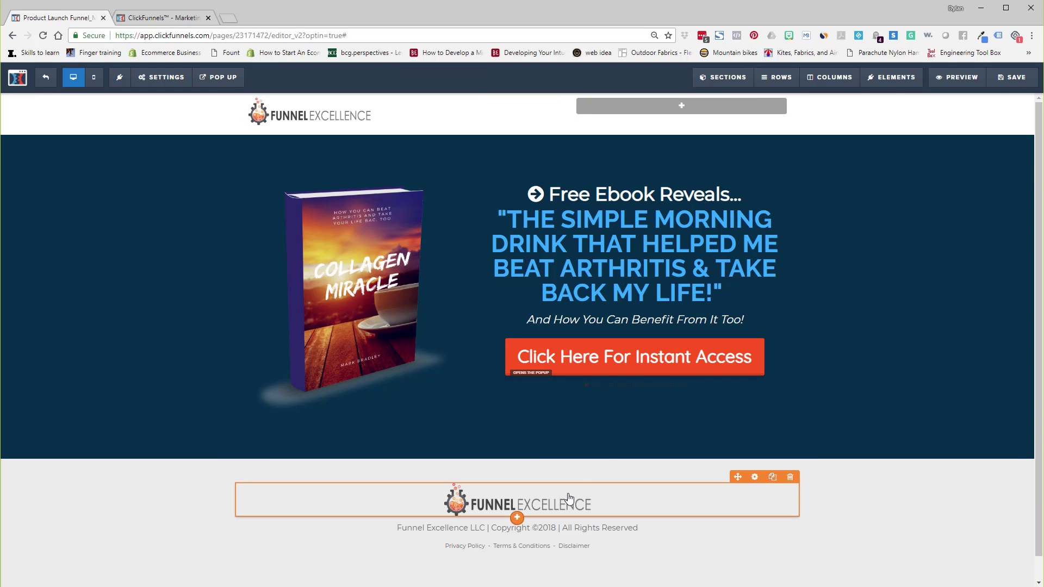
Step: Save the opt-in page, check its call-to-action pop-up in the live preview, and return to the page editor
click(1013, 77)
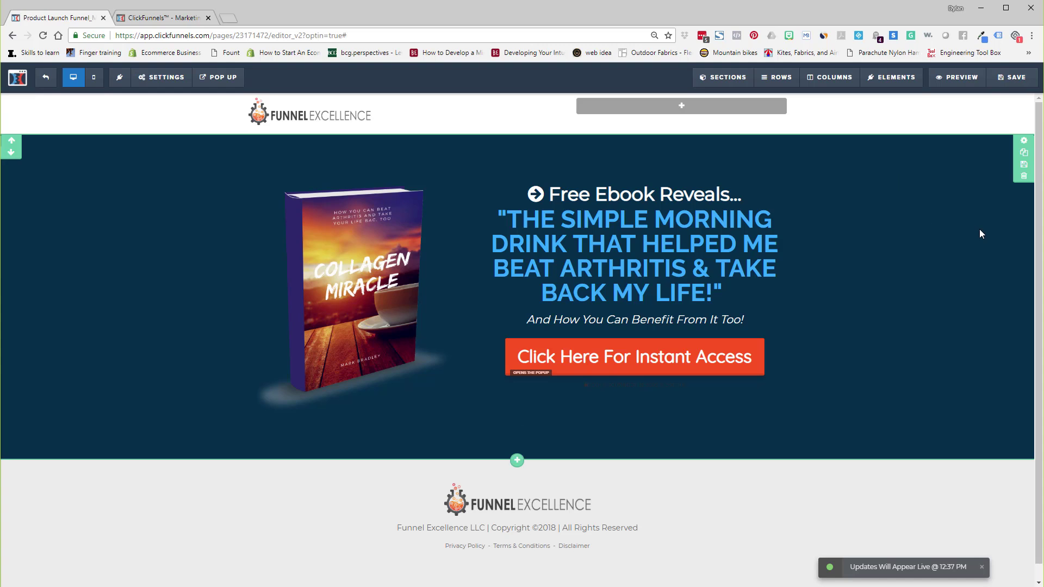
click(962, 77)
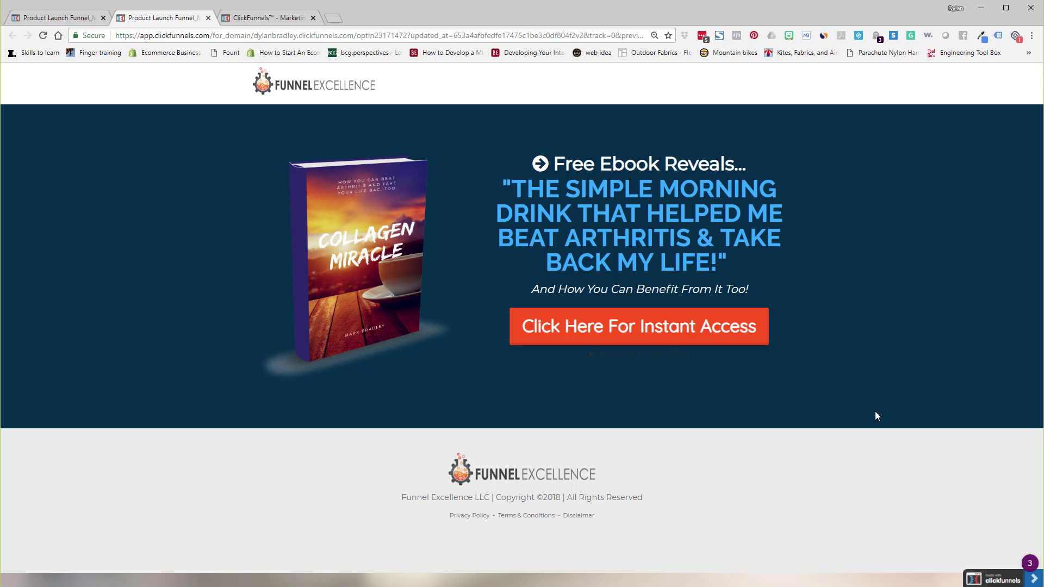
click(640, 329)
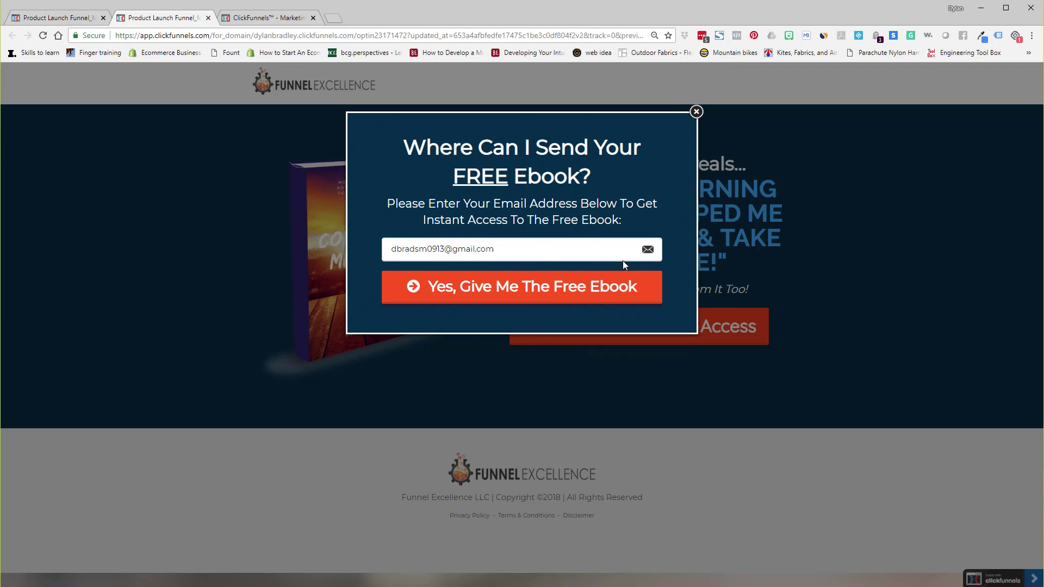
click(696, 112)
click(73, 18)
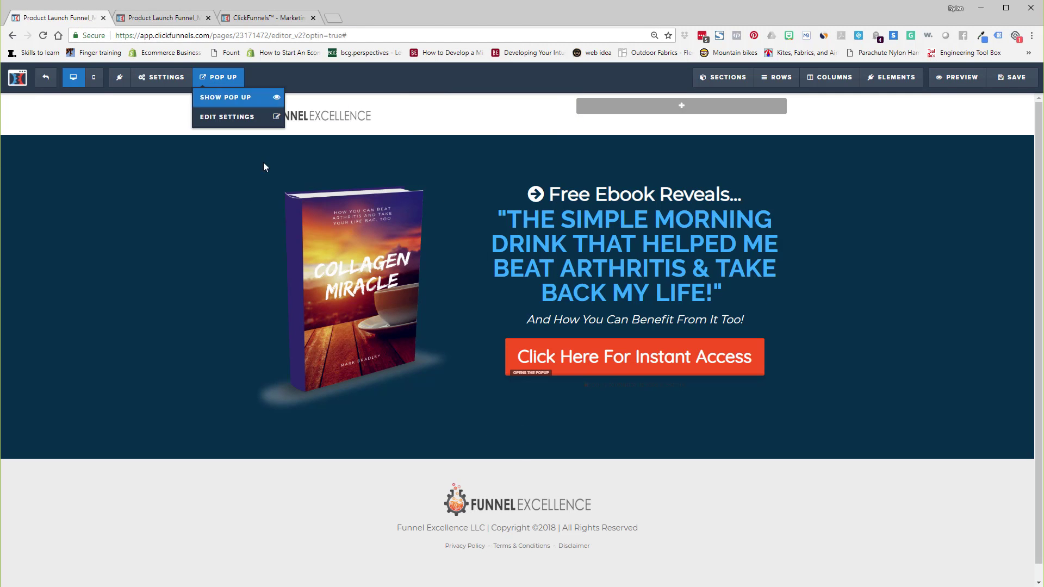
Step: Show the page's pop-up in the editor and add a form input element above the email field
click(231, 98)
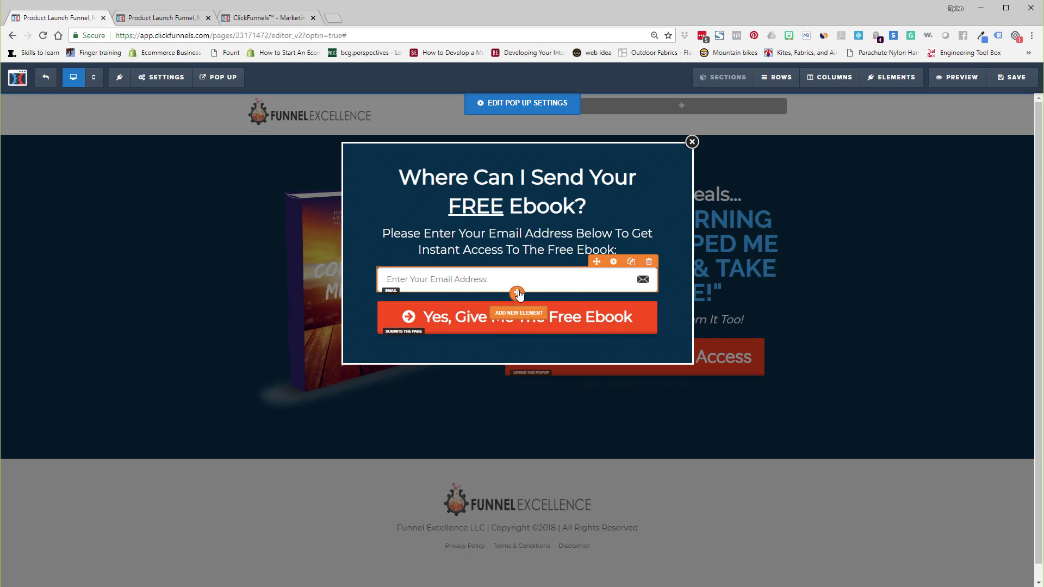
click(517, 293)
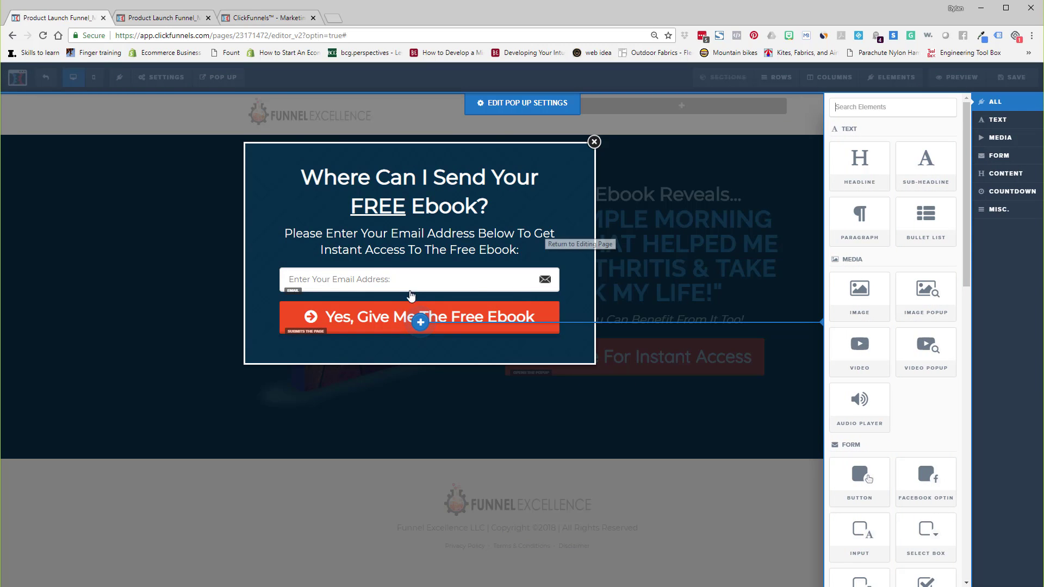
click(462, 252)
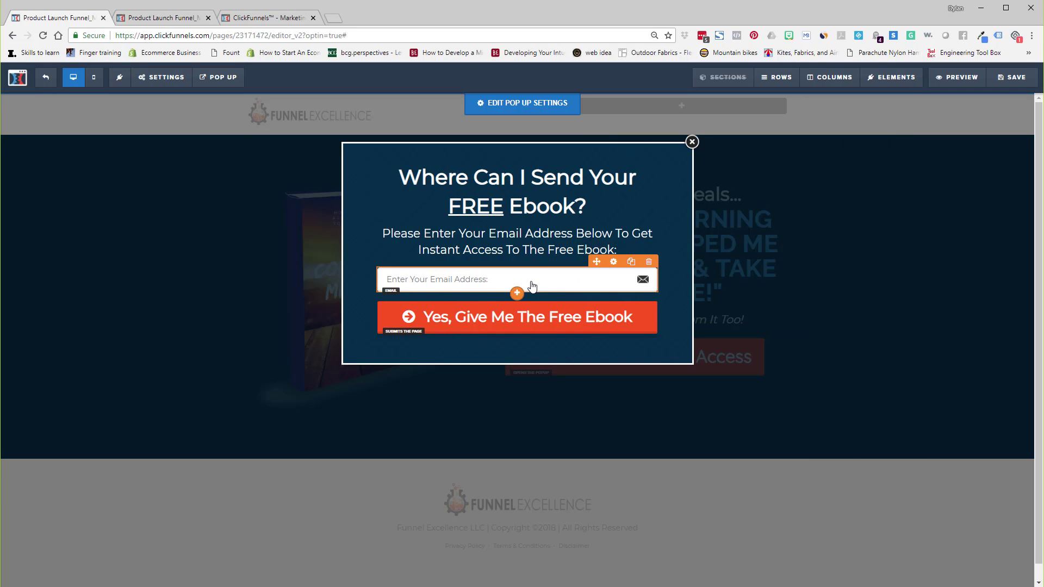
click(519, 296)
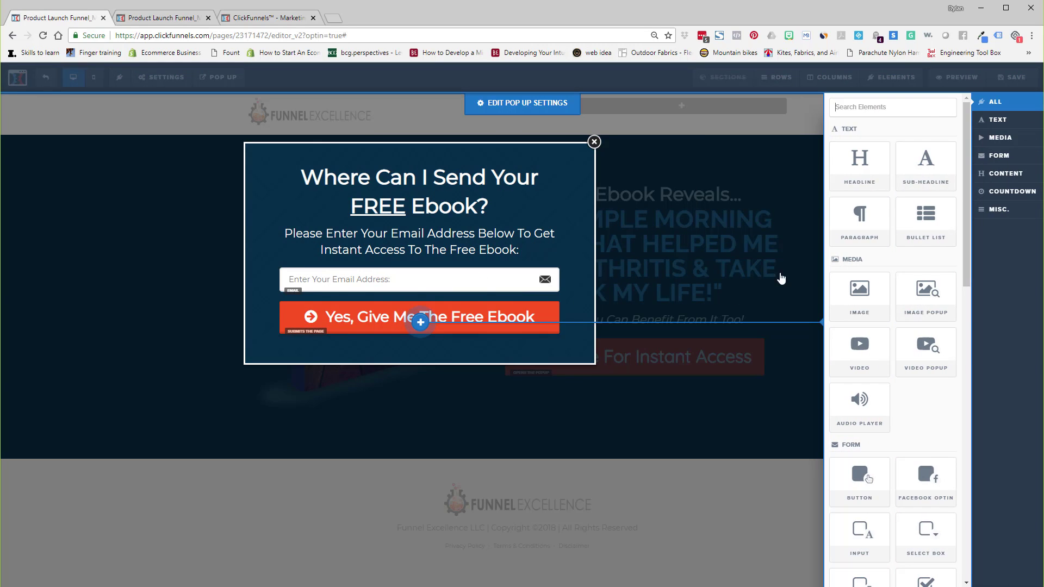
click(1010, 156)
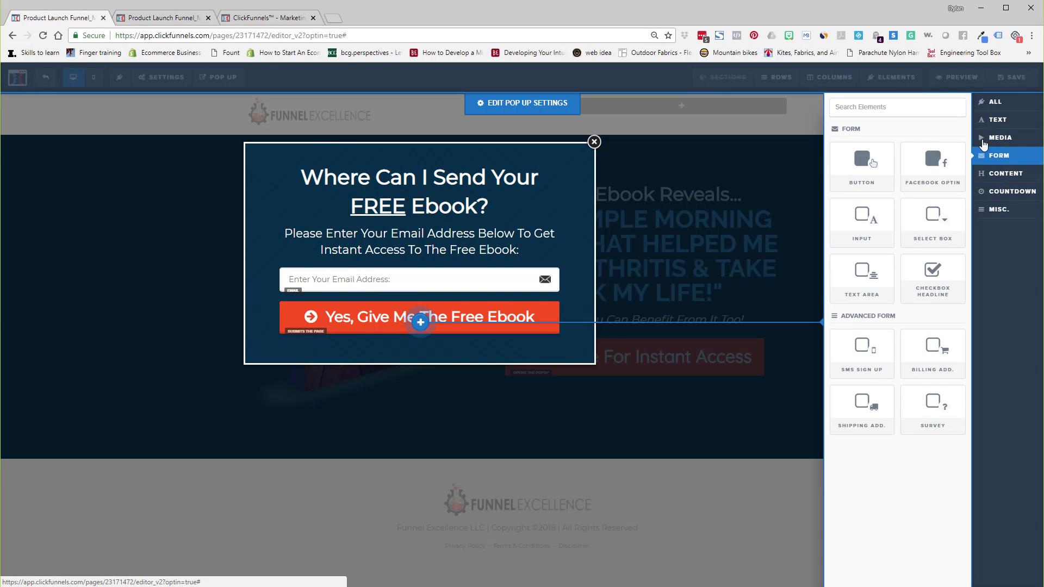
click(855, 230)
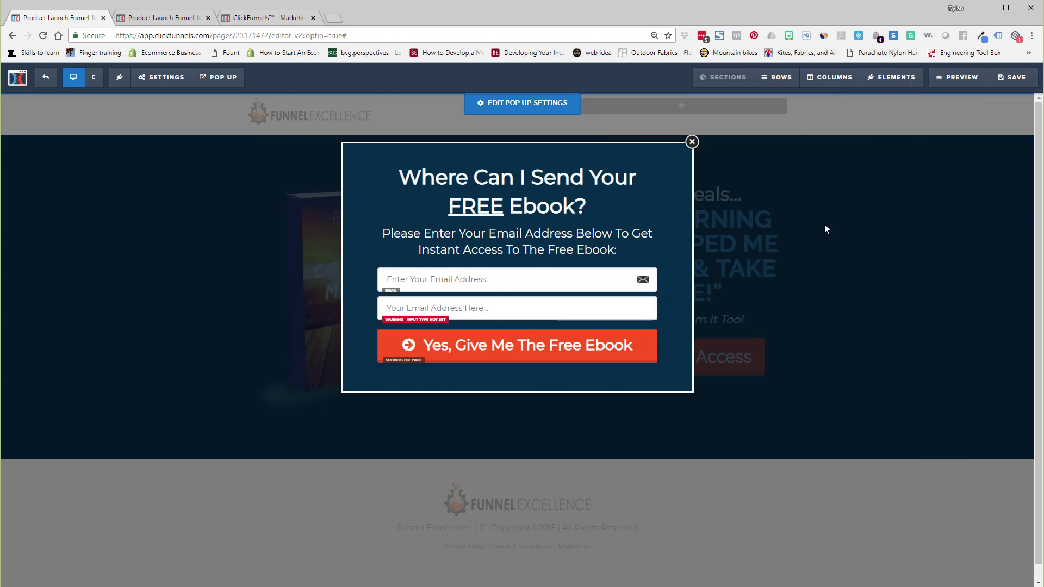
drag(581, 314, 554, 273)
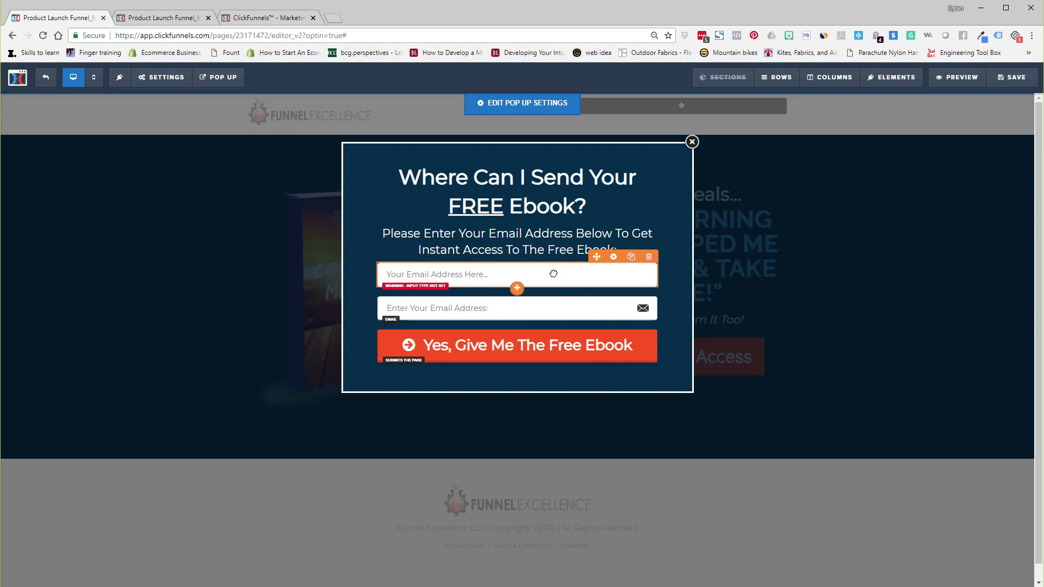
Step: Configure the new pop-up input as a required First Name field with the placeholder "Your First Name Here..."
click(615, 258)
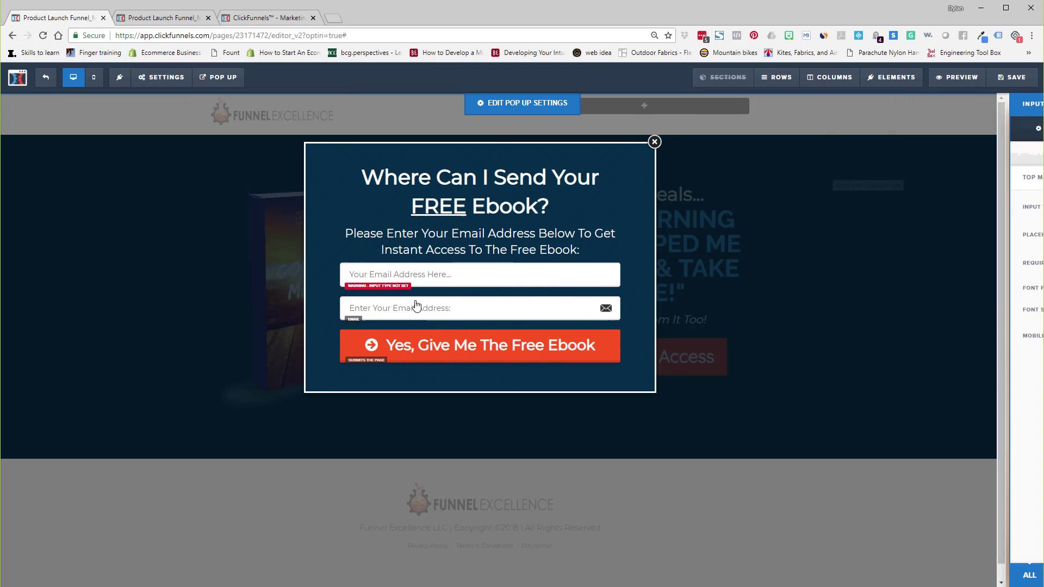
click(614, 259)
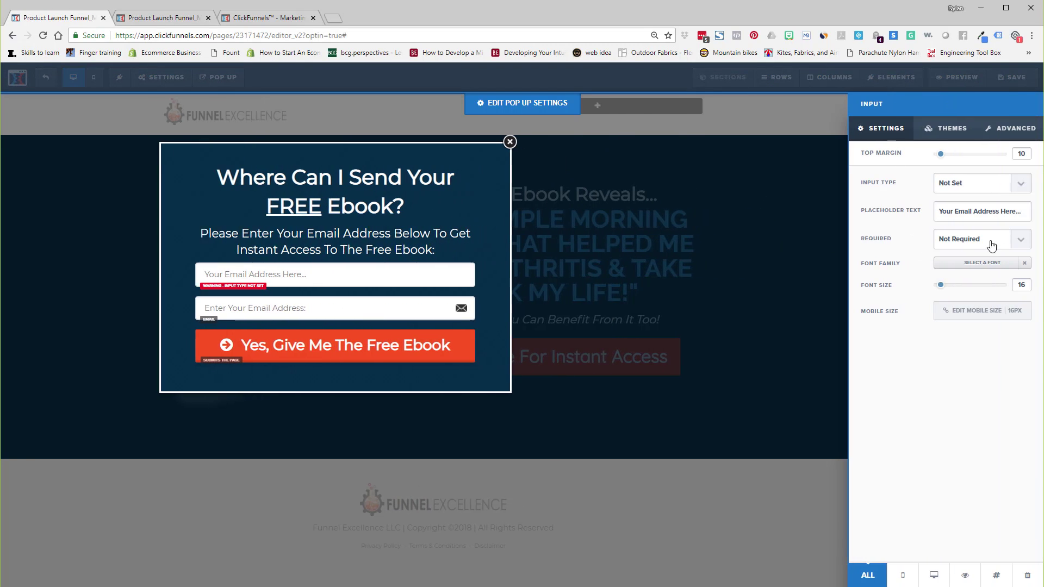
click(1020, 188)
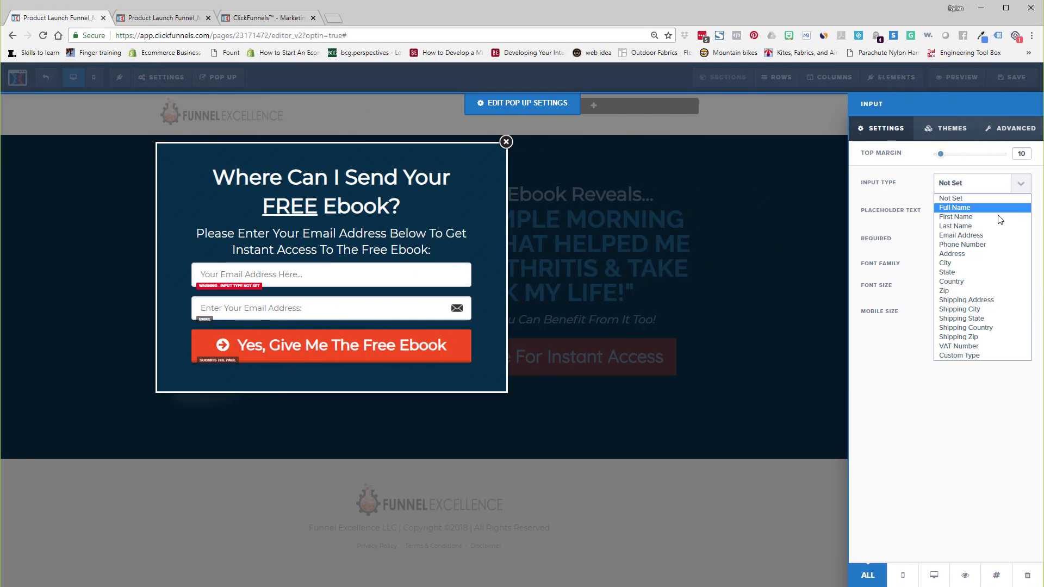
click(962, 217)
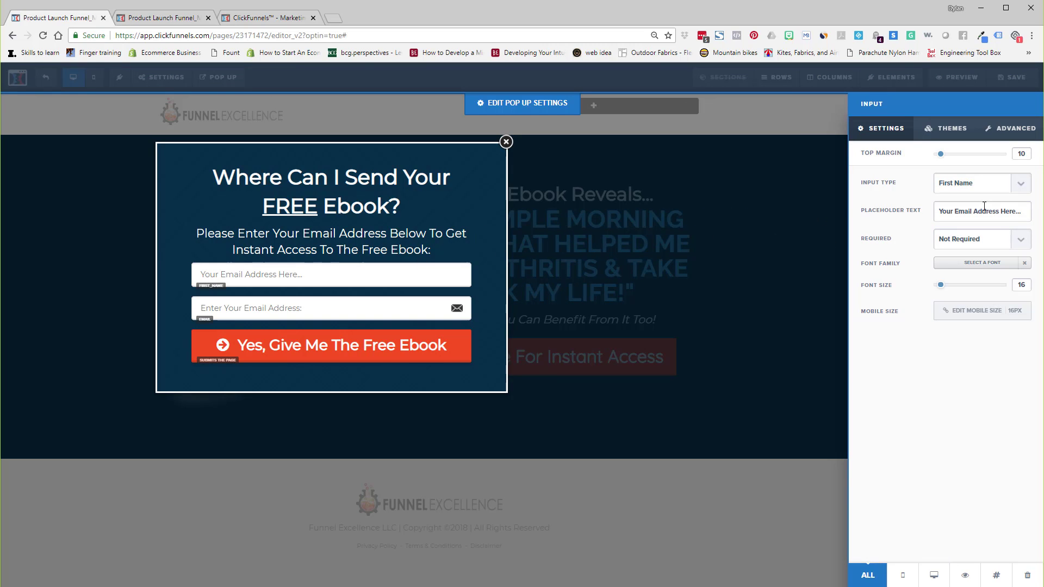
drag(1016, 211, 970, 210)
text(First Na)
click(1015, 240)
click(1006, 263)
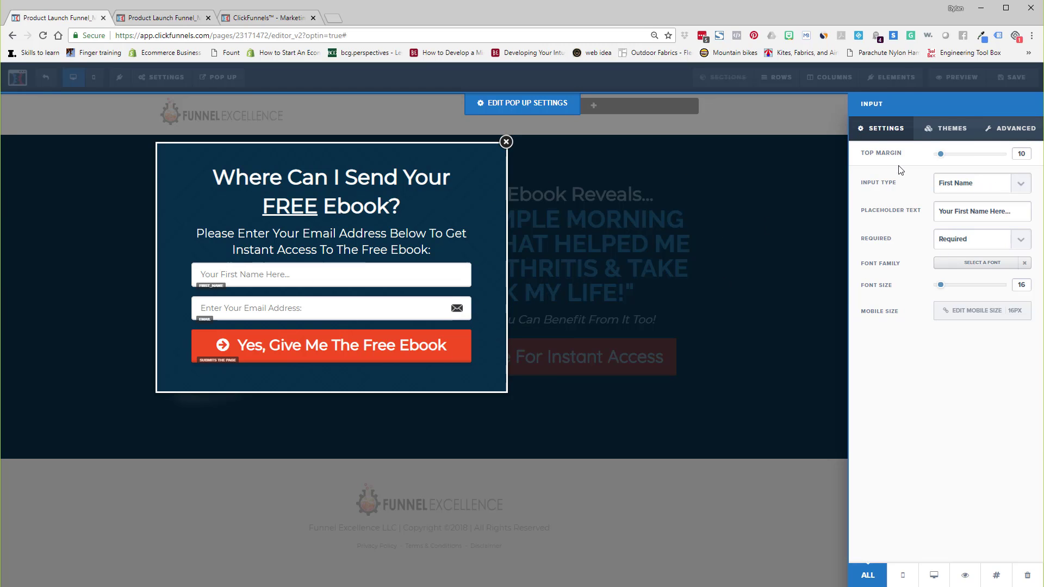
Step: Add a person icon to the pop-up's first name field
click(1014, 129)
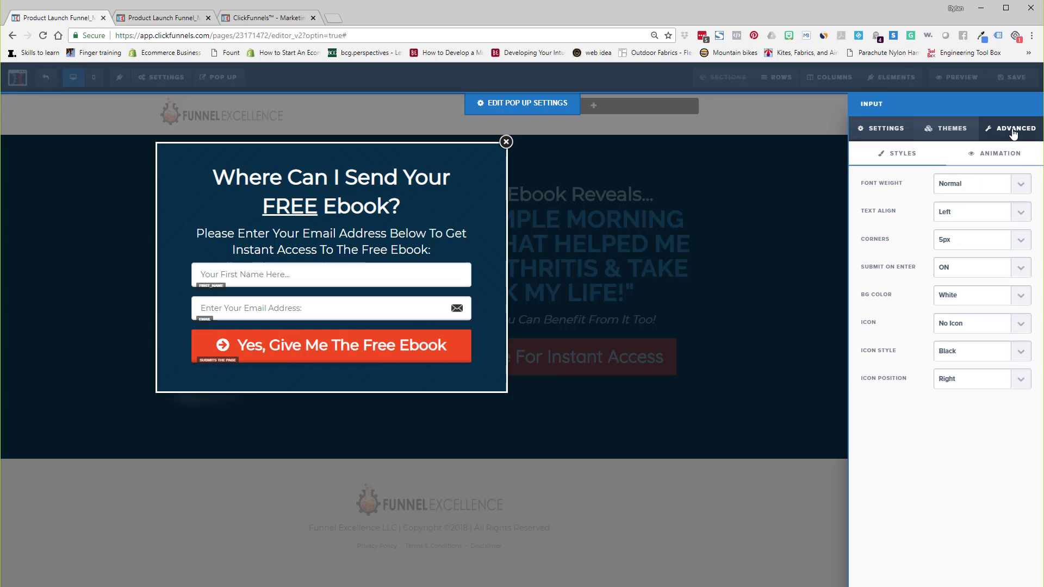
click(1022, 326)
click(986, 361)
click(468, 248)
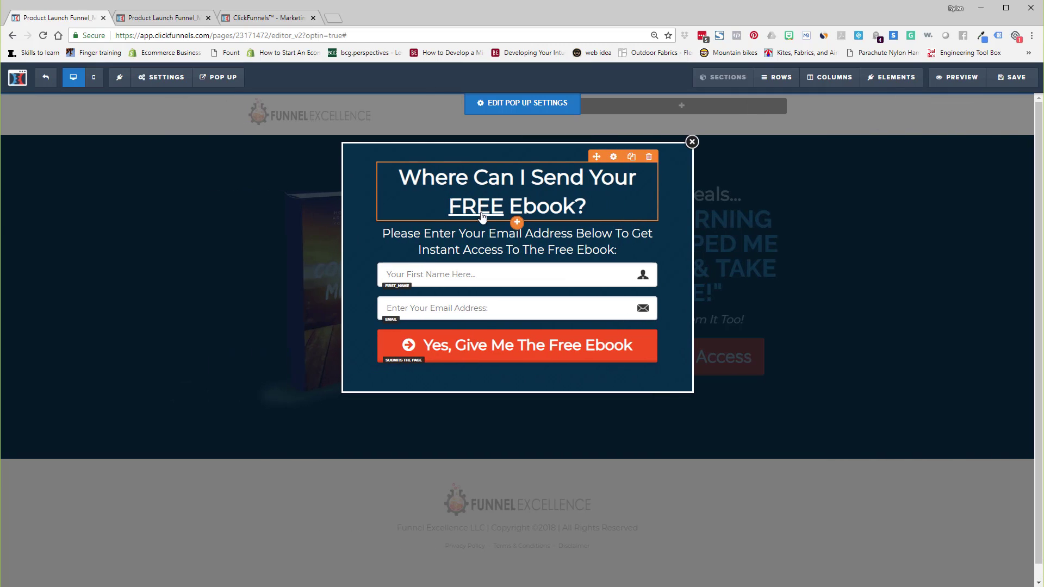
Step: Insert "Name &" before "Email Address" in the pop-up's instruction text and close the pop-up
click(487, 234)
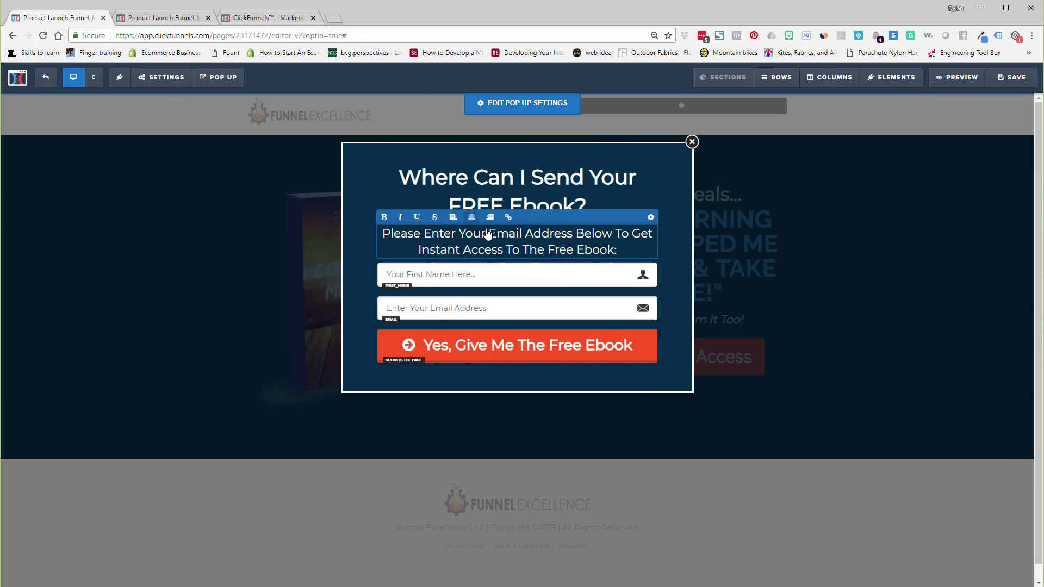
text(Name )
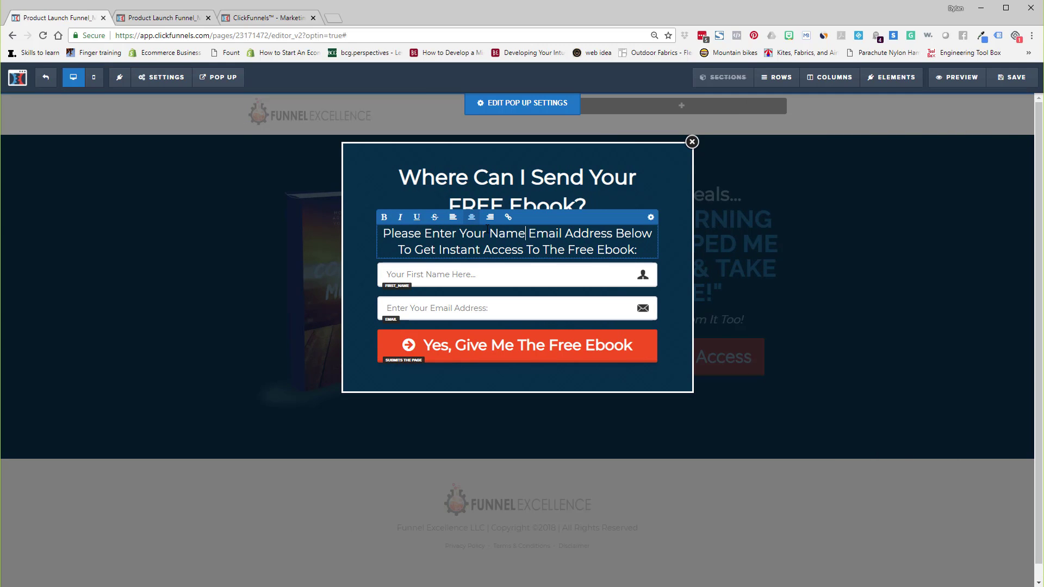
text(&)
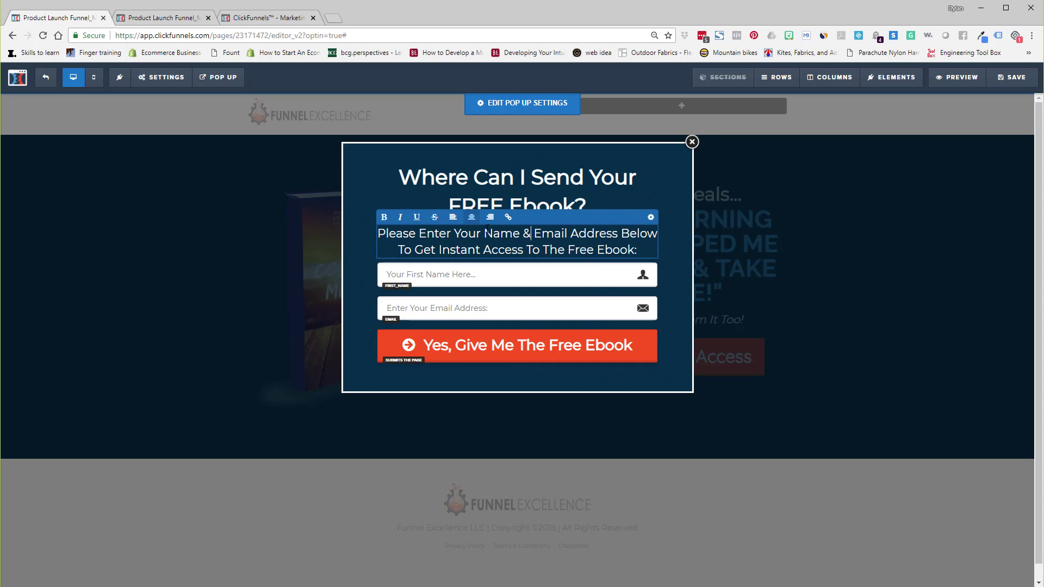
click(676, 275)
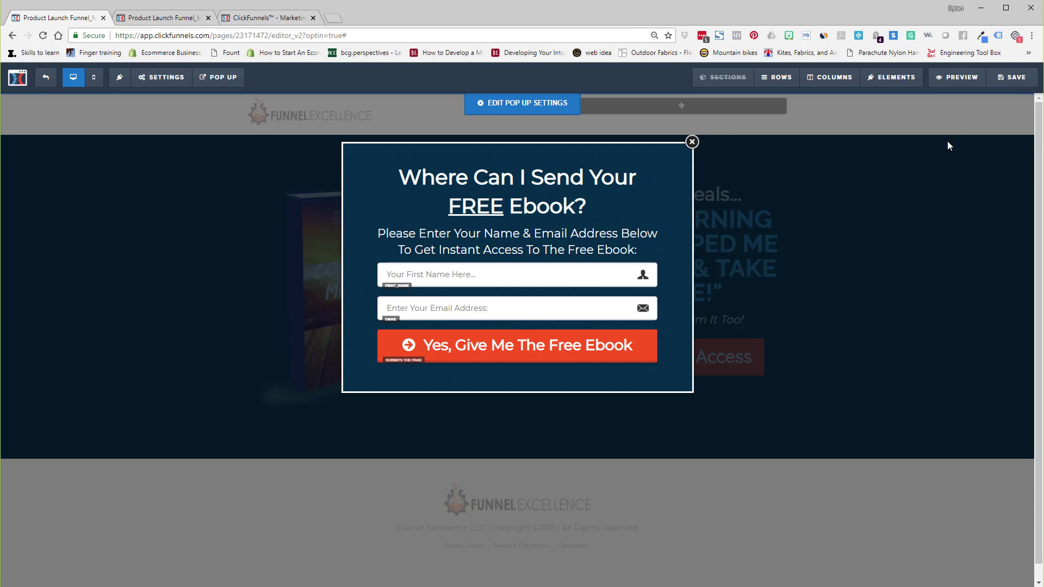
click(961, 177)
Step: Save the opt-in page and preview it with the edited pop-up open
click(1013, 77)
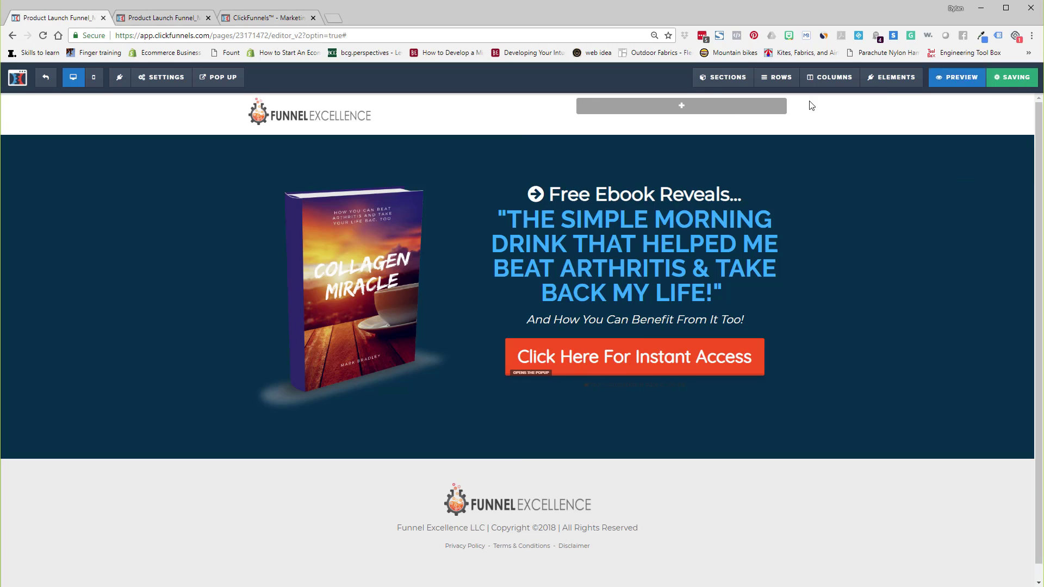
click(957, 78)
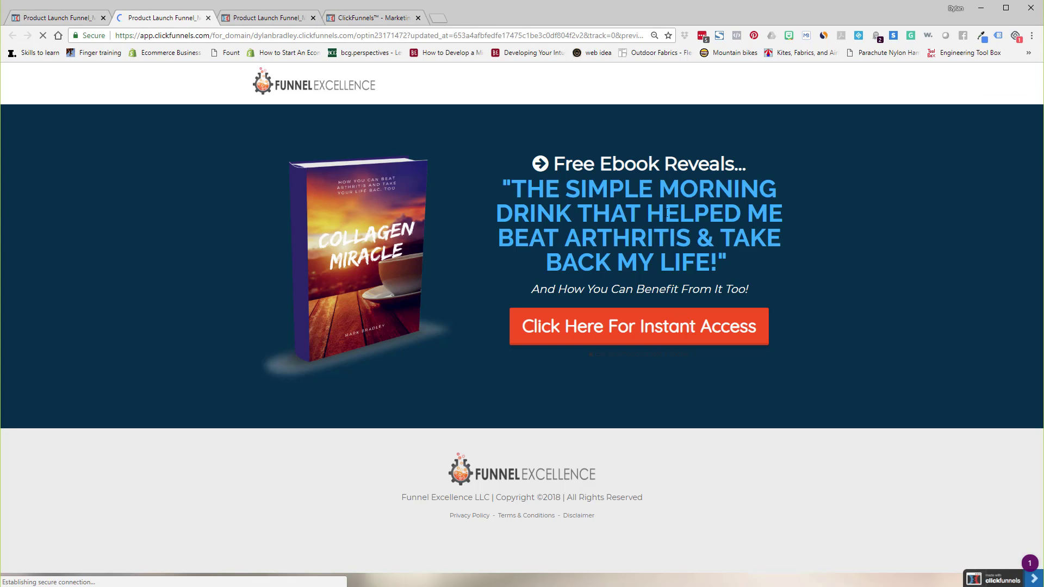
click(667, 328)
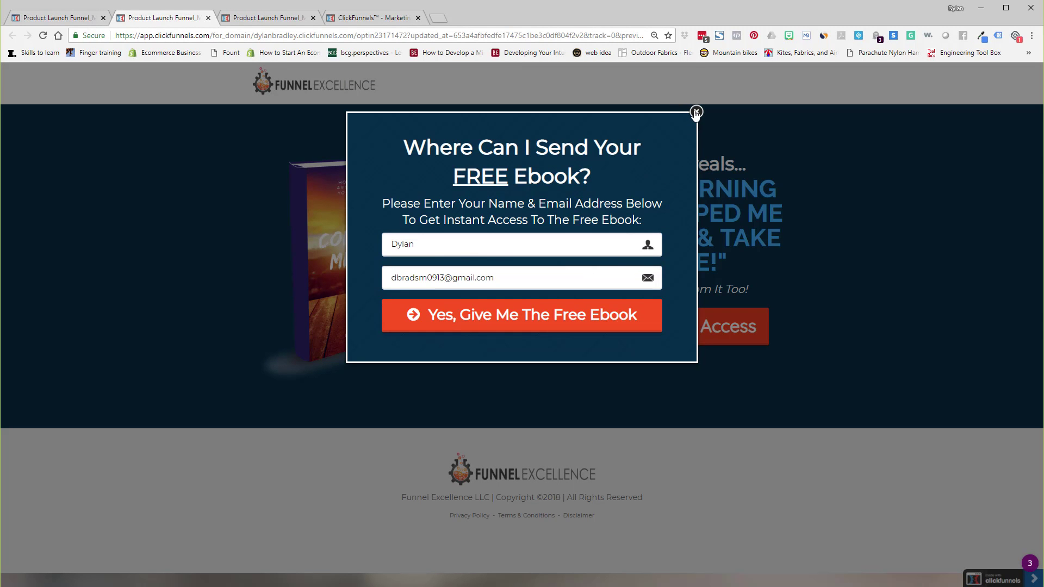
Step: Close the opt-in pop-up and the open preview tabs, and return to the opt-in page in the editor
click(696, 113)
click(208, 18)
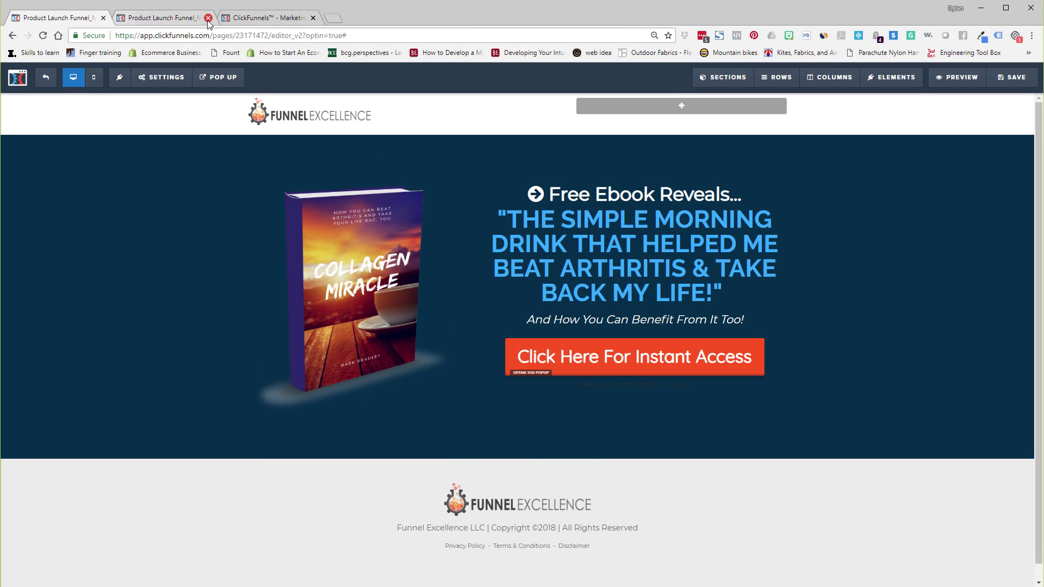
click(191, 19)
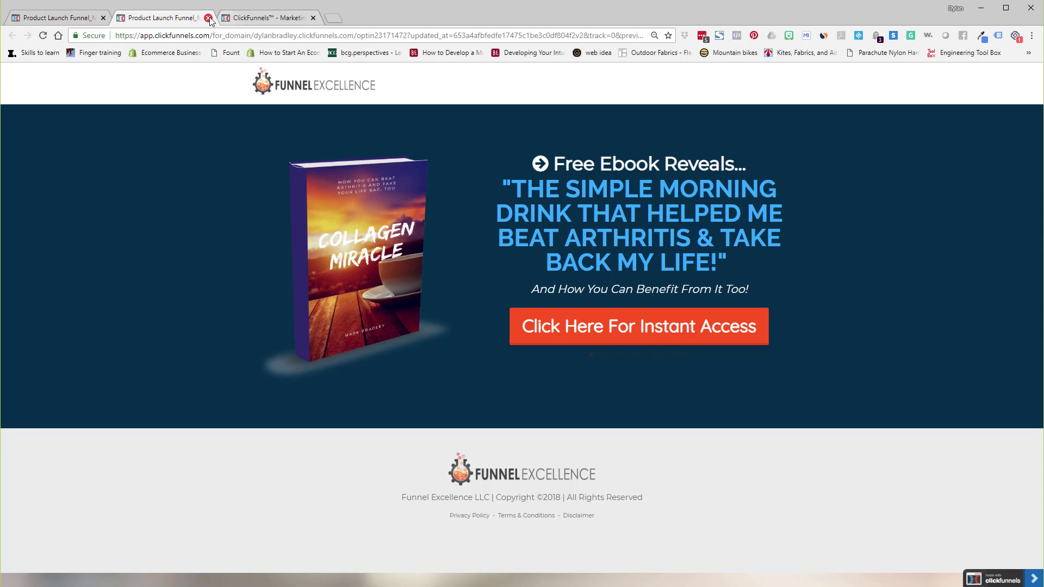
click(208, 18)
click(98, 21)
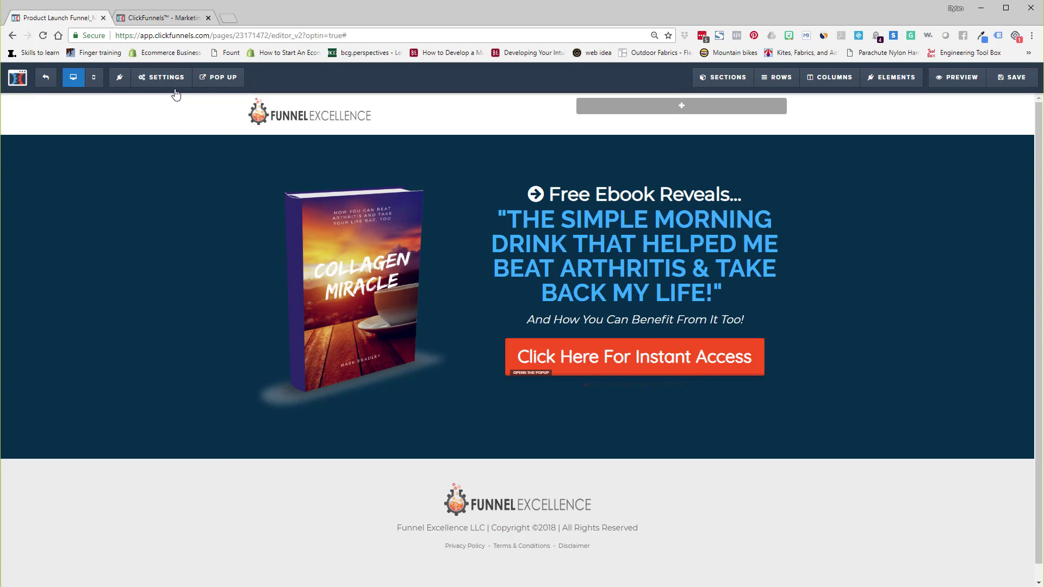
Step: Look through the email integration services available for the opt-in page, and close the integration settings without choosing one
mouse_move(169, 79)
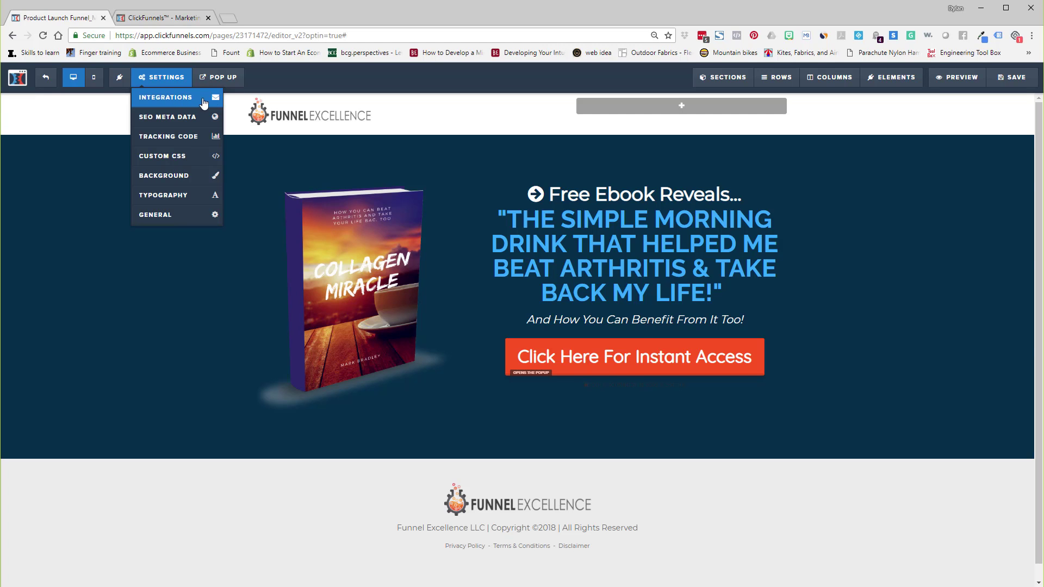
click(171, 99)
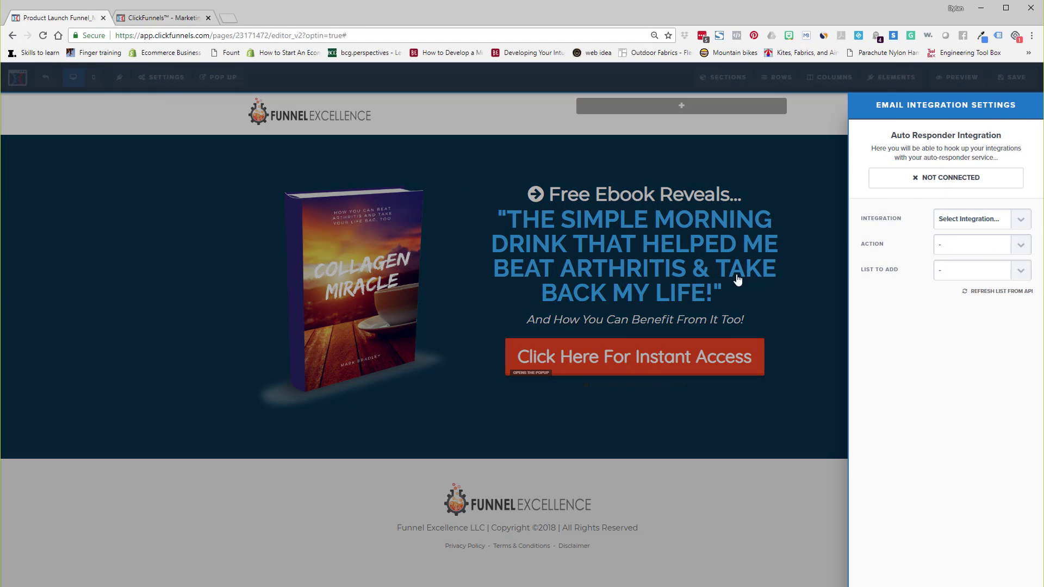
click(1029, 223)
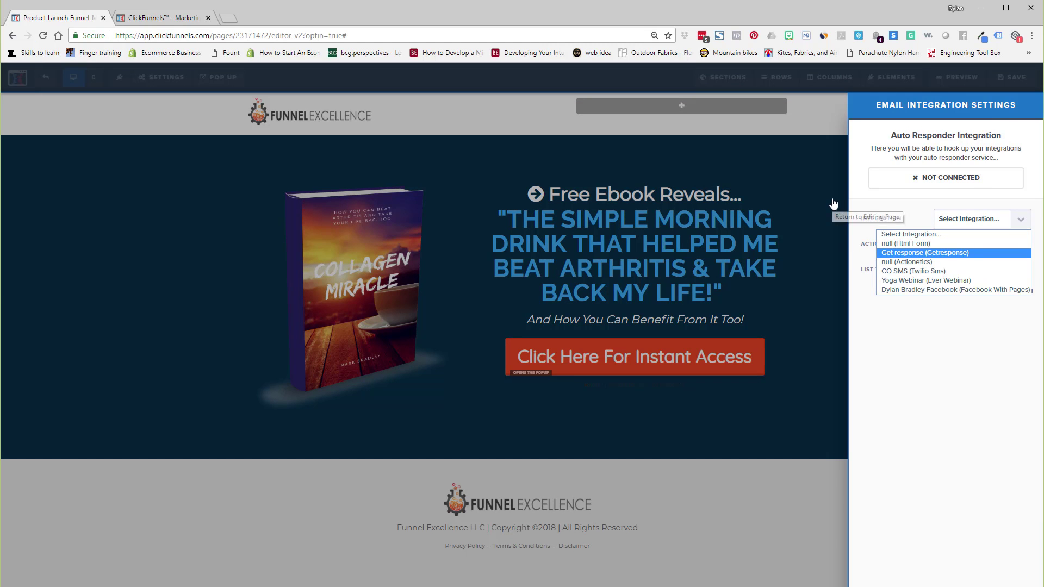
click(814, 212)
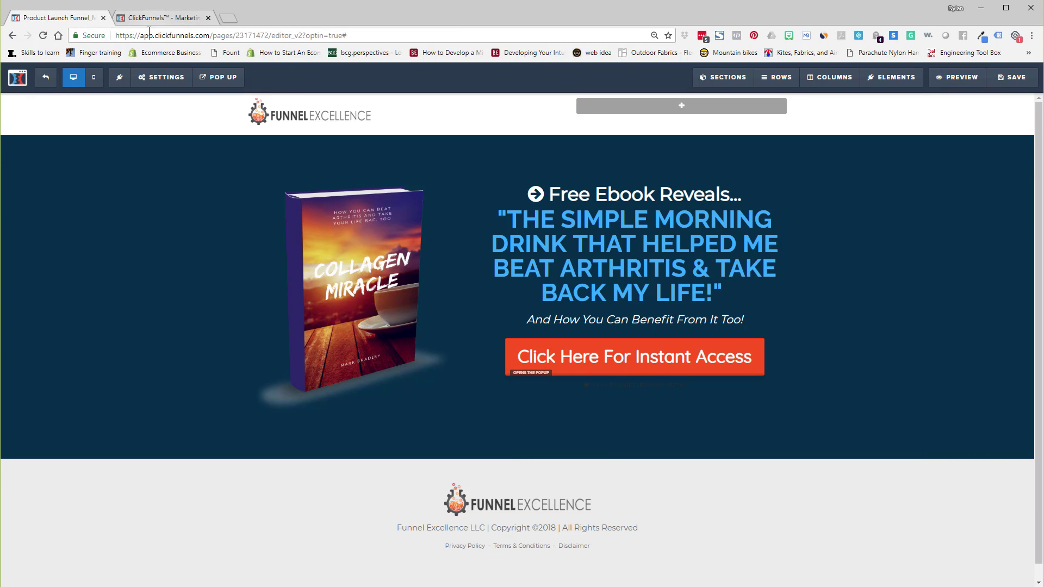
Step: Save the opt-in page and open the funnel's Optin step overview in a duplicate browser tab
click(1012, 77)
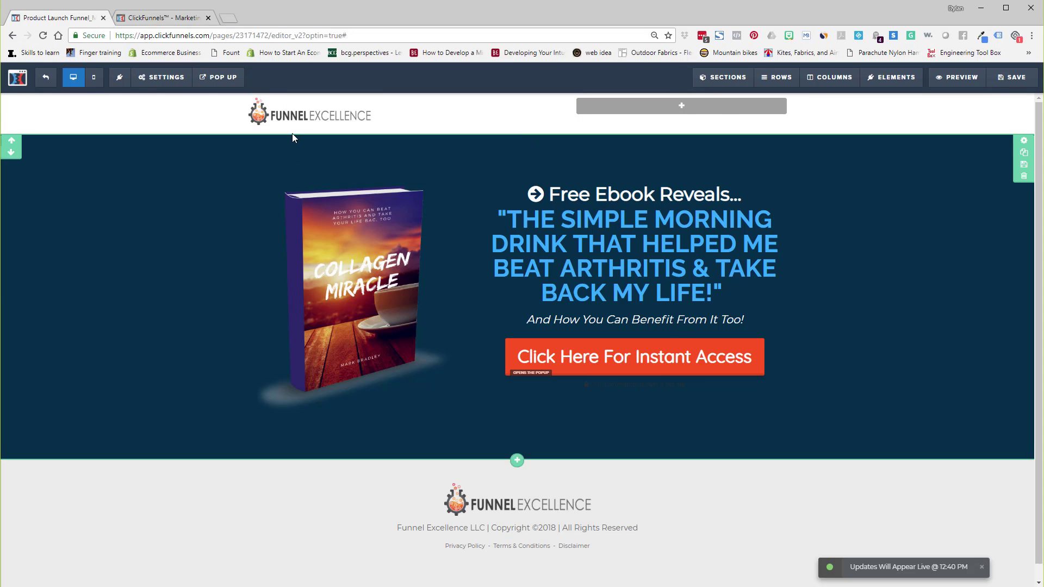
click(18, 77)
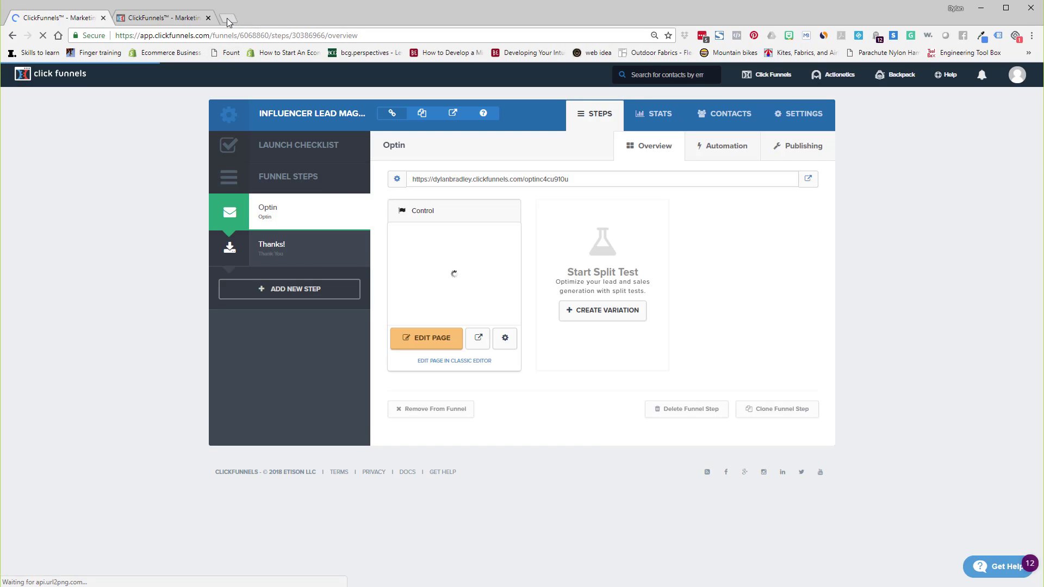
right_click(86, 21)
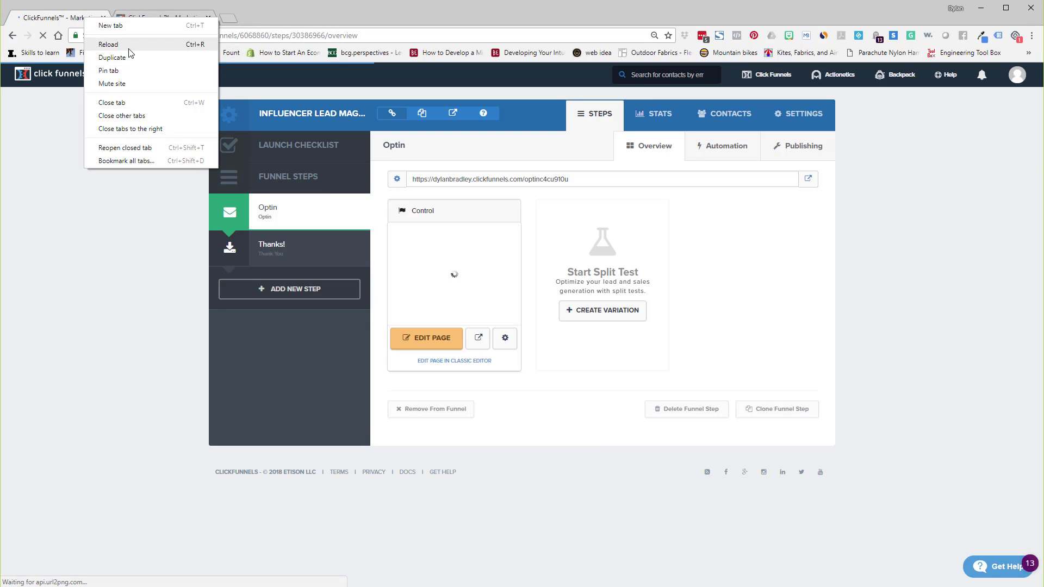
click(112, 58)
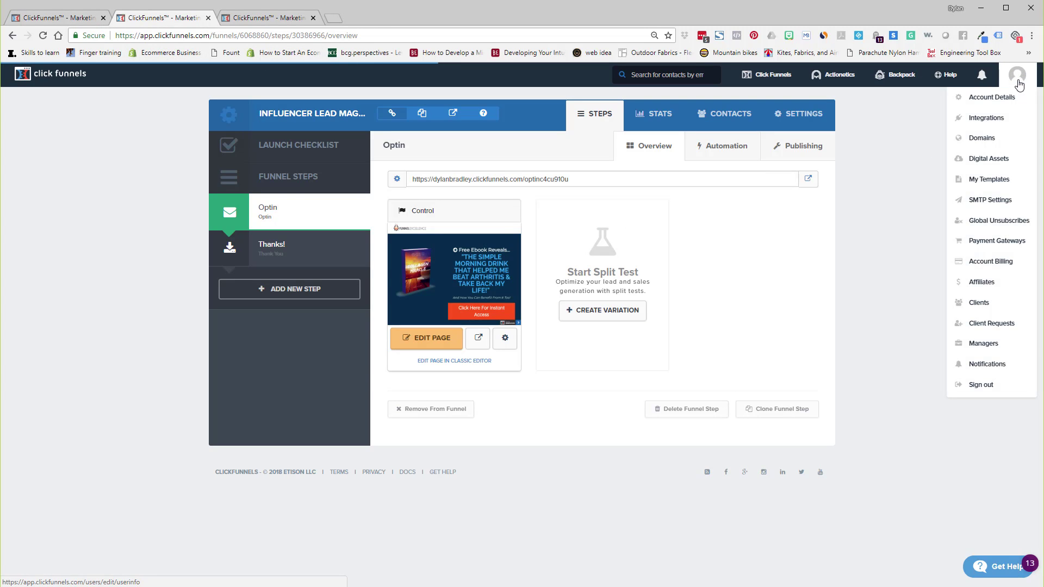
Step: Open the account's API integrations, start adding a new one, and look through the available services
mouse_move(1013, 87)
click(993, 120)
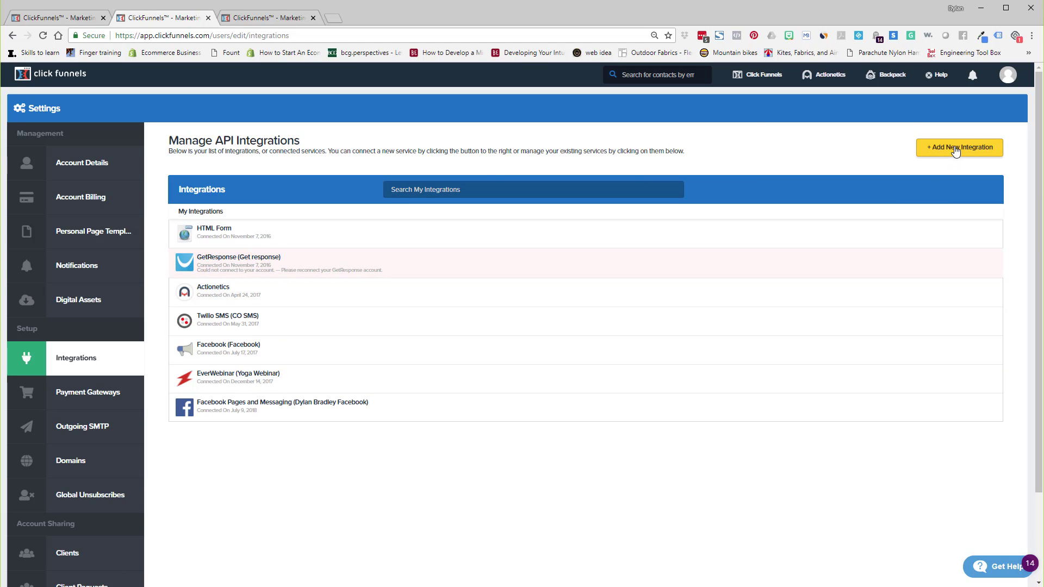
click(955, 150)
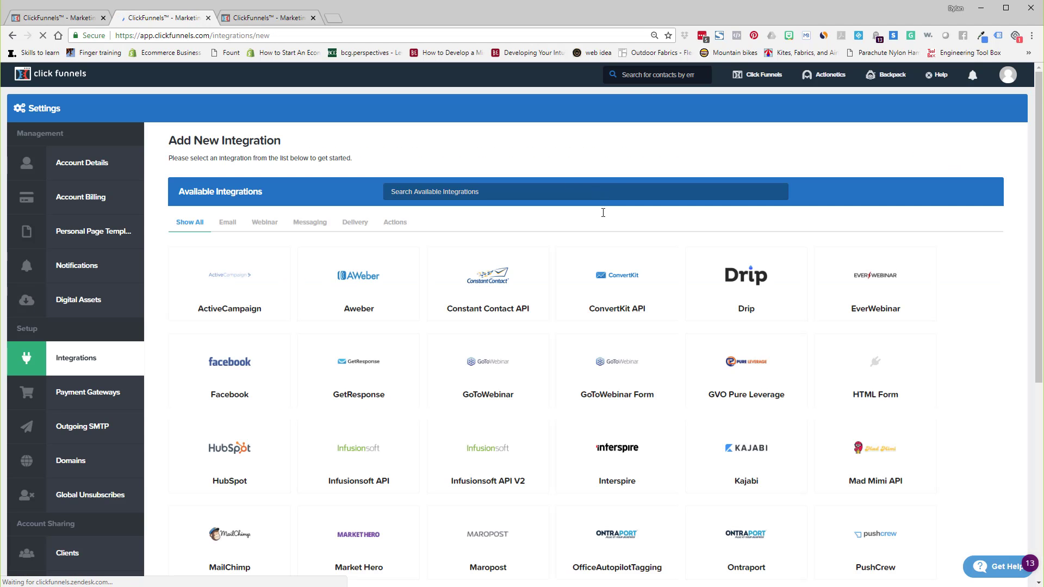
scroll(612, 232, down, 2)
scroll(652, 299, down, 1)
scroll(712, 288, down, 3)
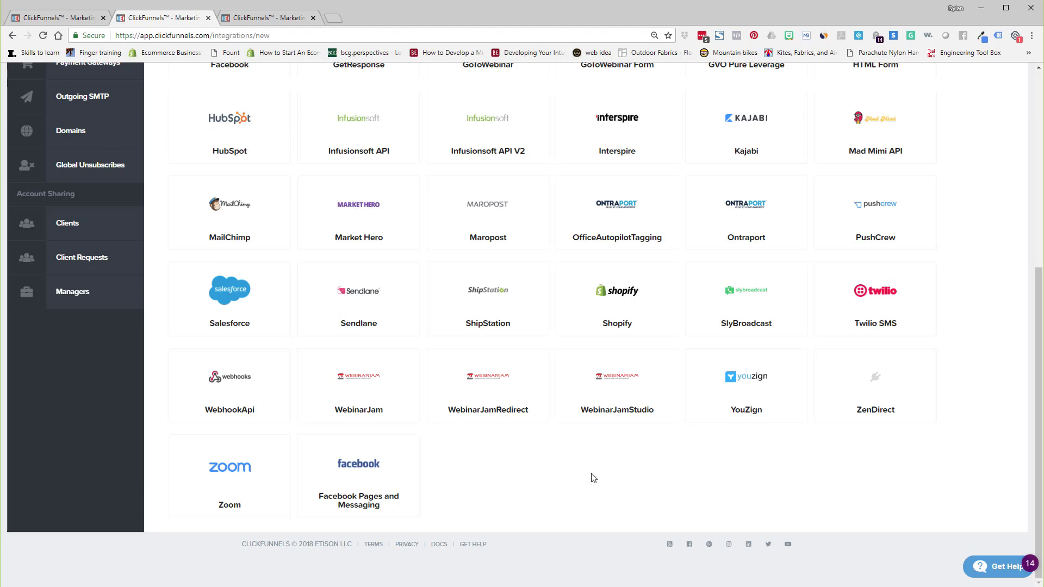
scroll(593, 449, up, 5)
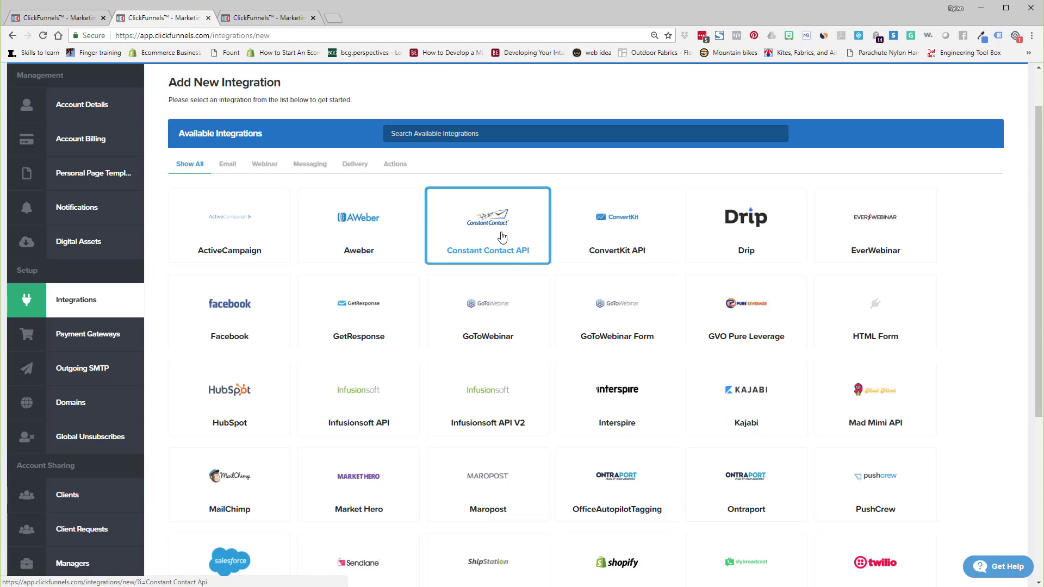
click(336, 19)
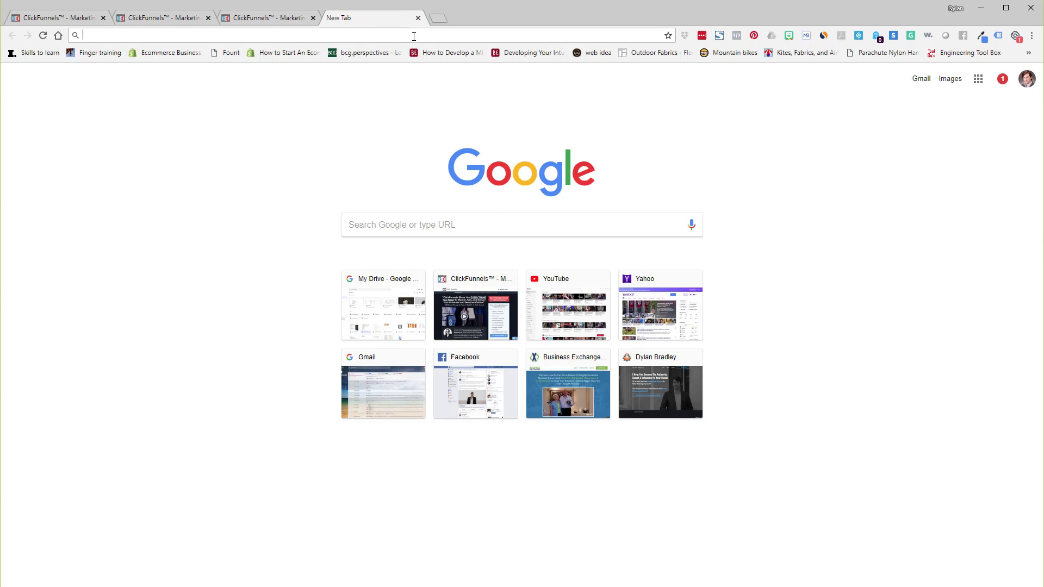
text(name)
key(BackSpace)
key(BackSpace)
key(BackSpace)
key(BackSpace)
key(BackSpace)
click(418, 18)
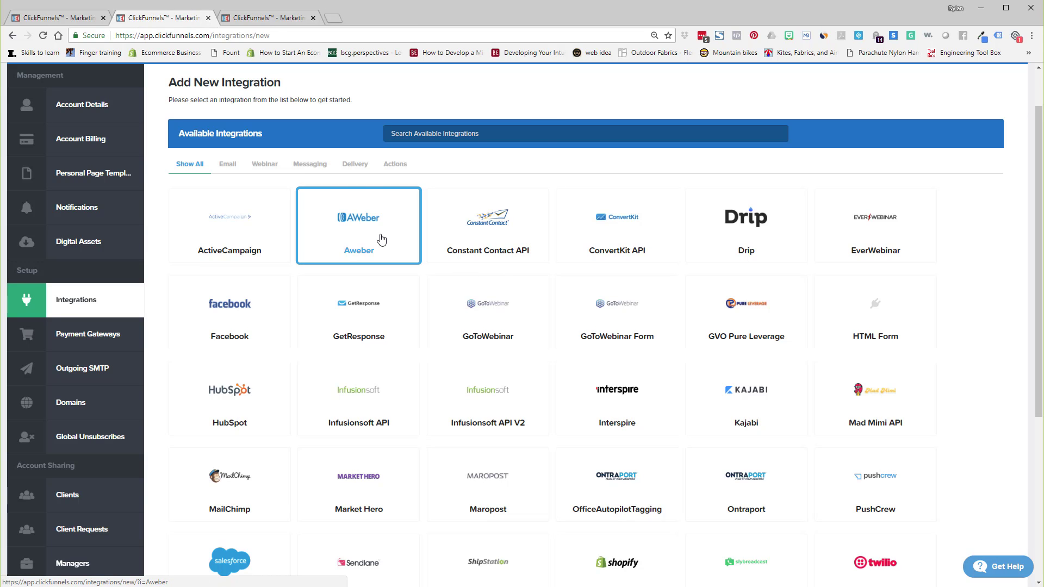
Step: Try connecting a new AWeber integration nicknamed "Aweber Email", and close the authorization and integration pages without granting access
click(381, 240)
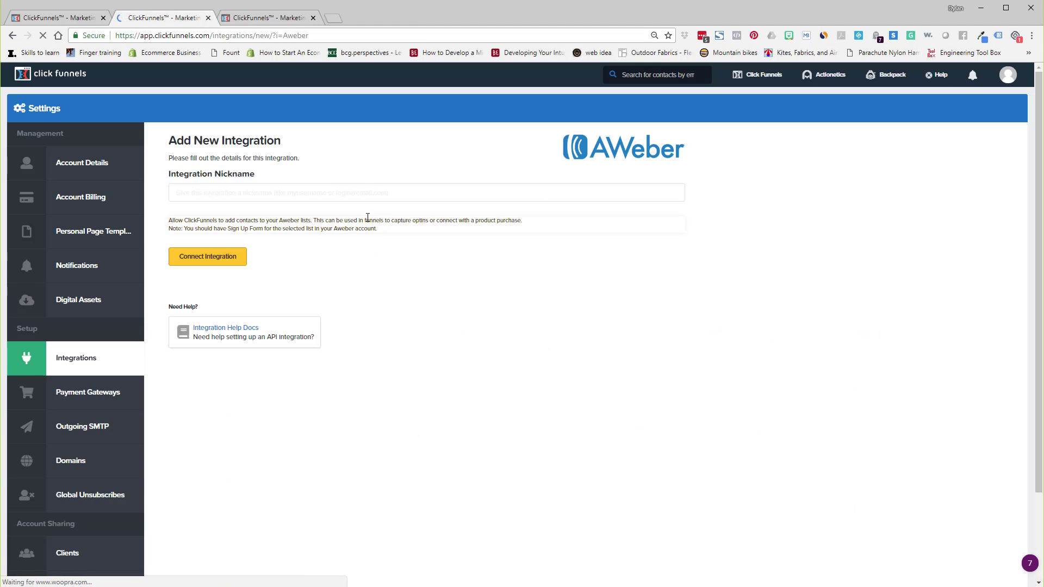
click(235, 191)
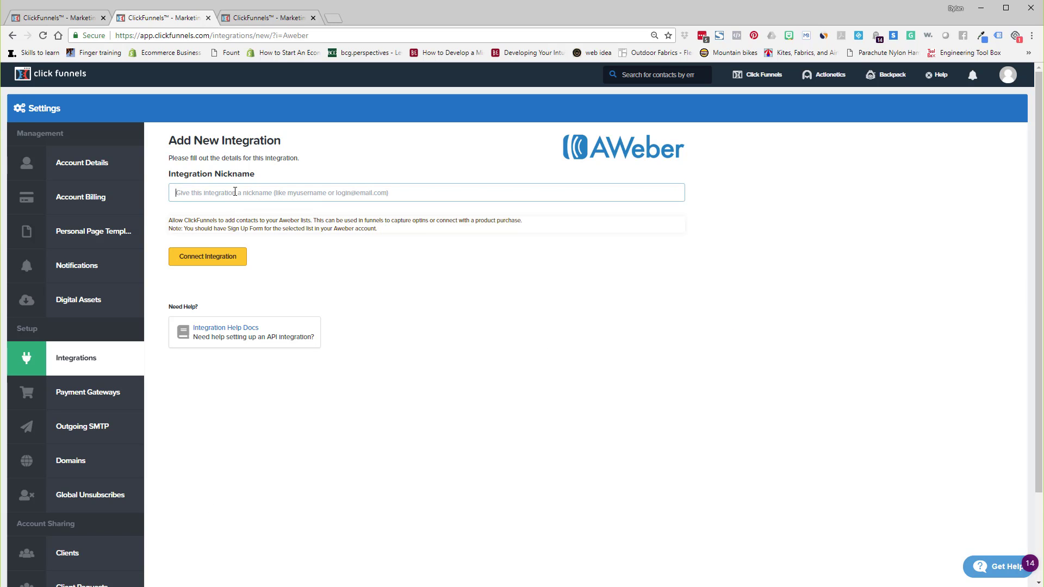
text(Aweber Email)
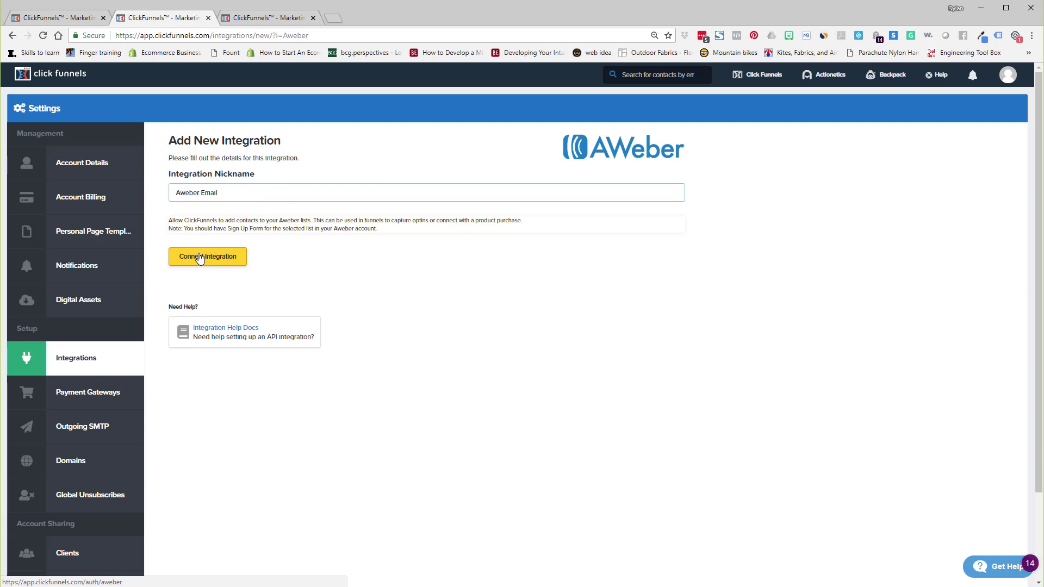
click(206, 263)
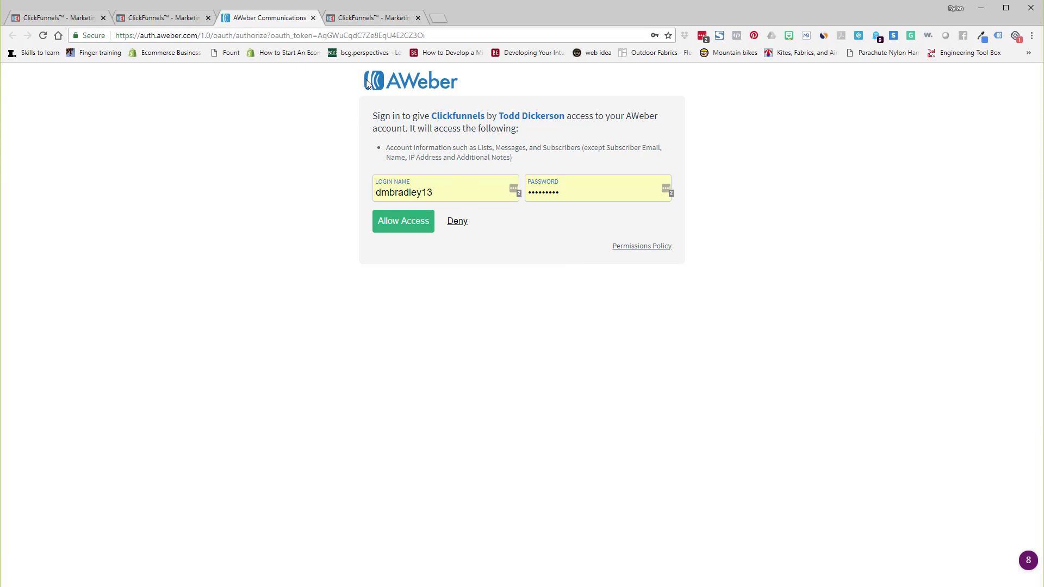
click(313, 18)
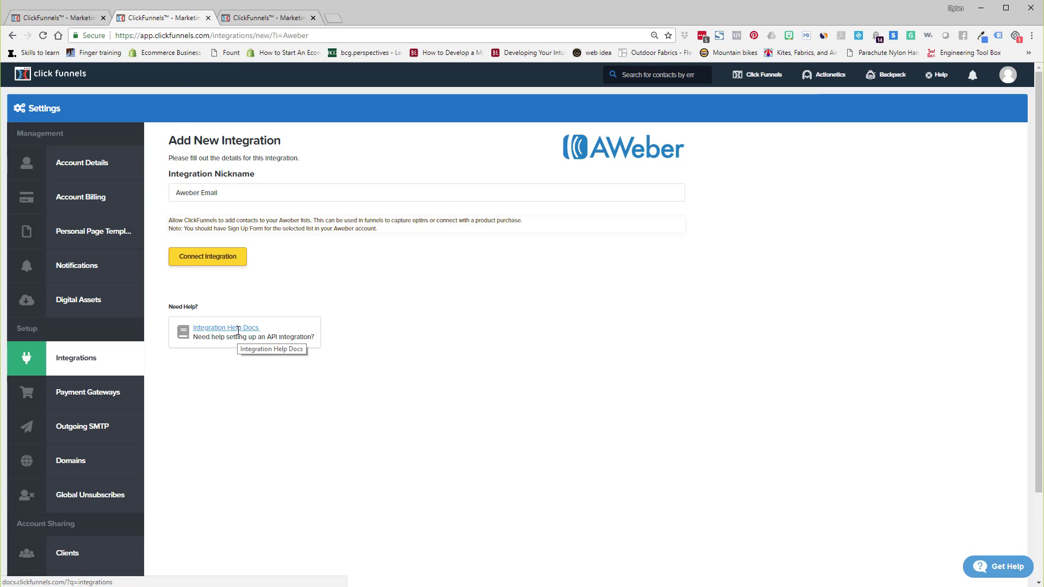
click(208, 18)
Step: Return to the funnel, reopen the opt-in page in the editor and show its email integration settings
click(52, 18)
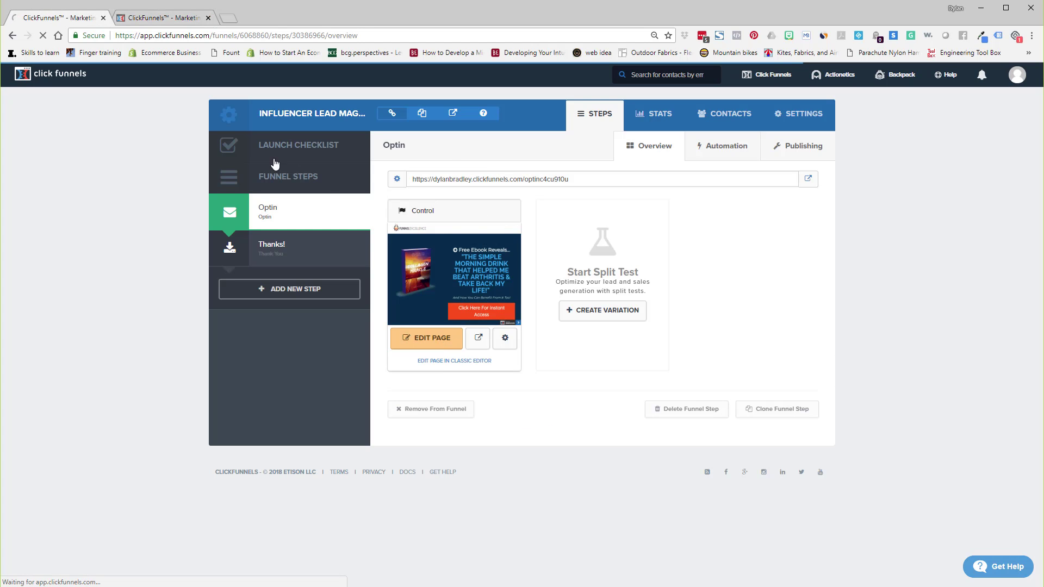
click(268, 246)
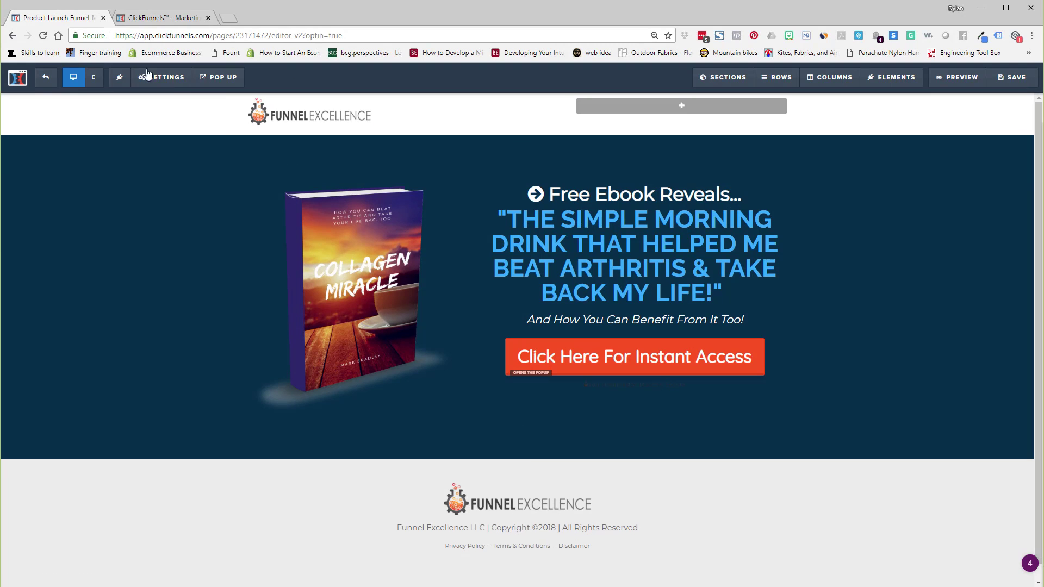
click(171, 79)
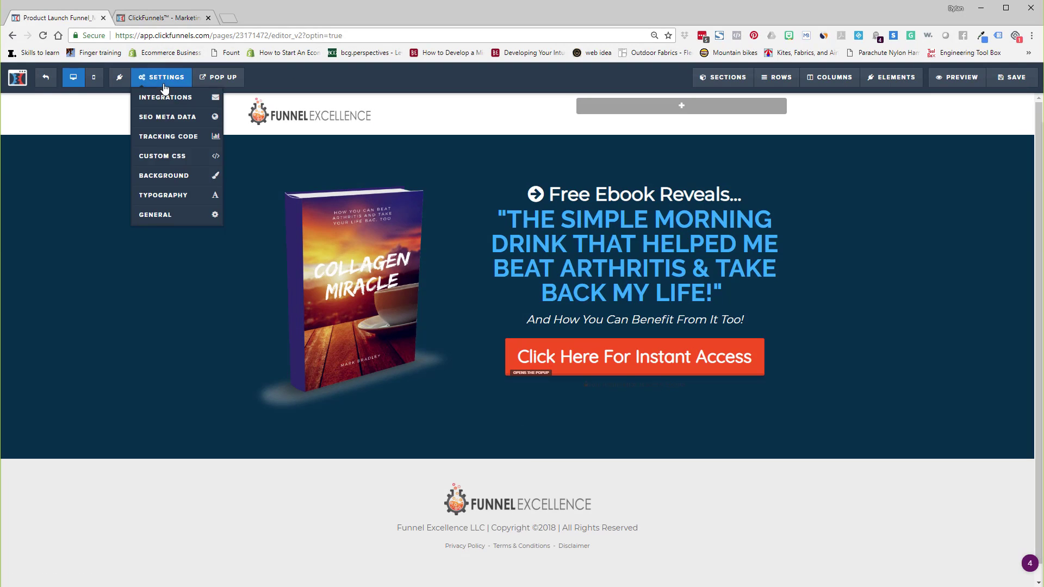
click(166, 98)
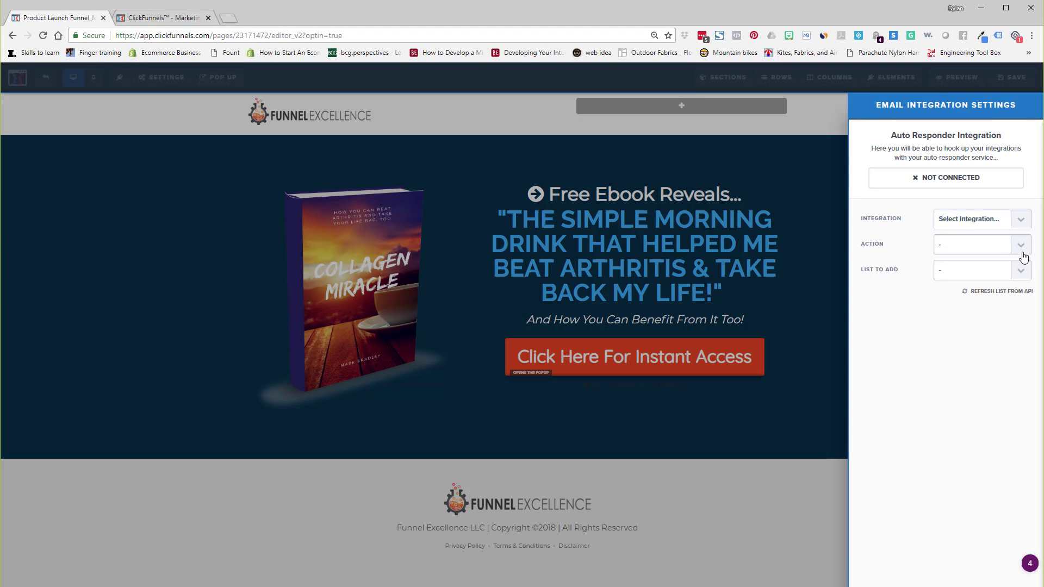
Step: Set the opt-in page's email integration to Actionetics with the action Add To List
click(1017, 219)
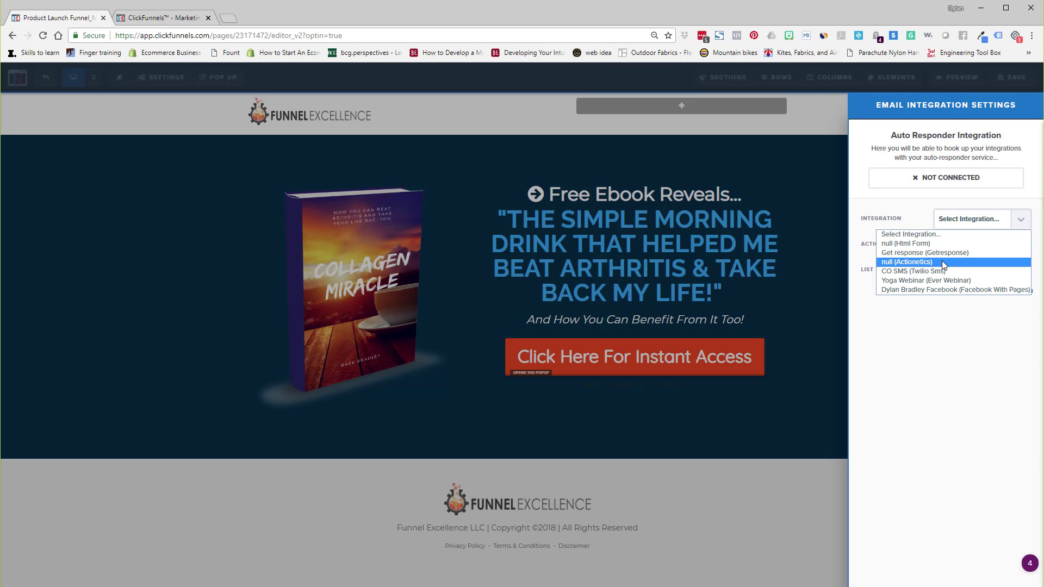
click(925, 220)
click(1021, 220)
click(976, 265)
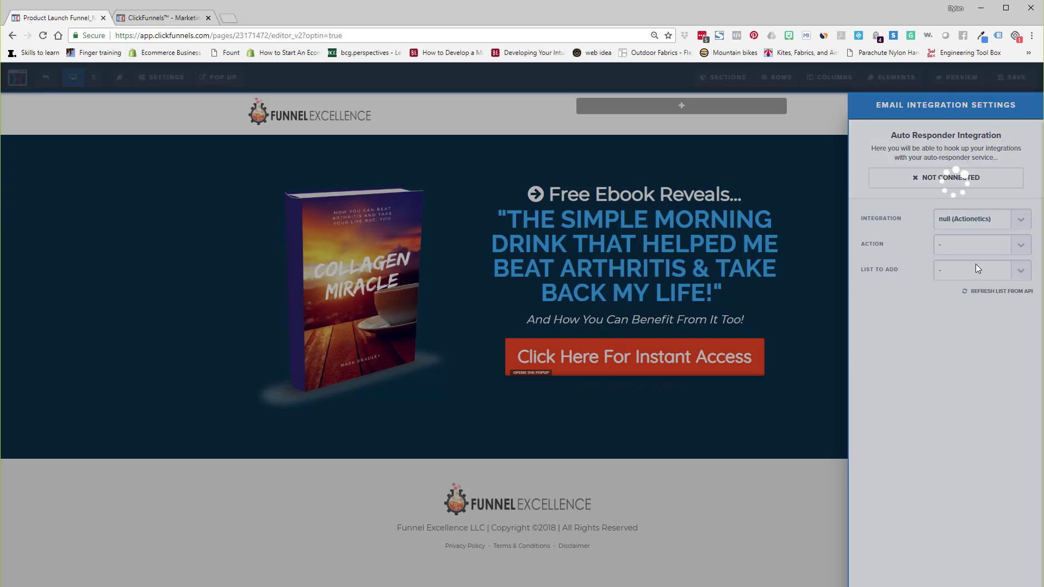
click(1018, 244)
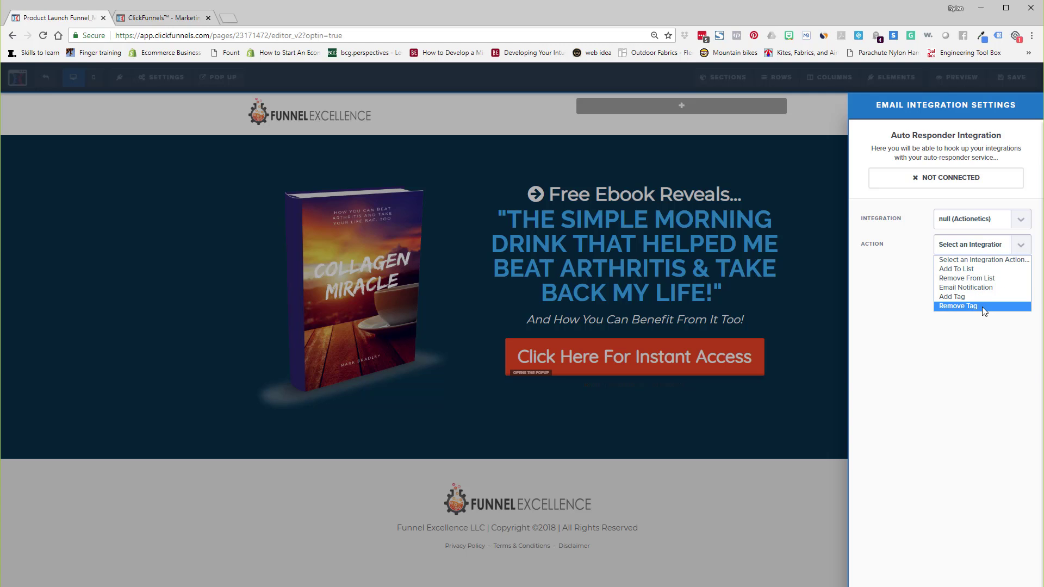
click(958, 269)
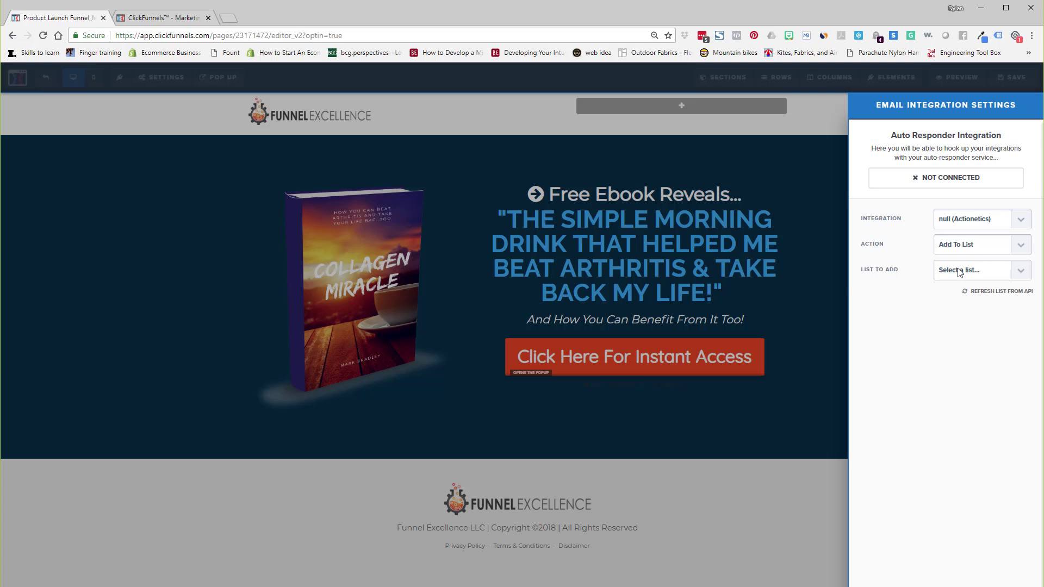
Step: Choose Ultimate Funnel Checklist_delivery as the list to add contacts to and keep that selection
click(1022, 272)
scroll(970, 334, down, 2)
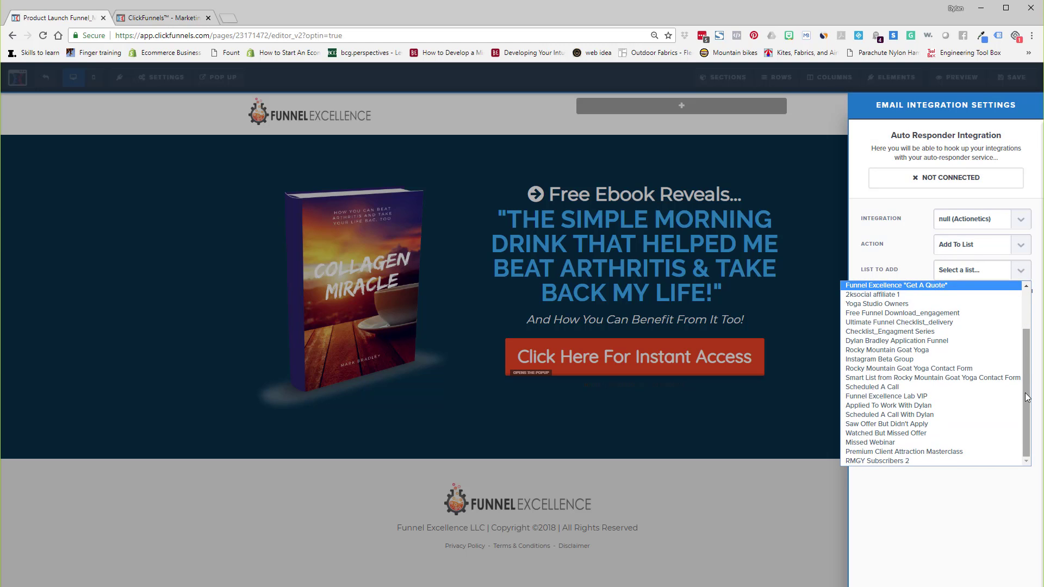
click(965, 324)
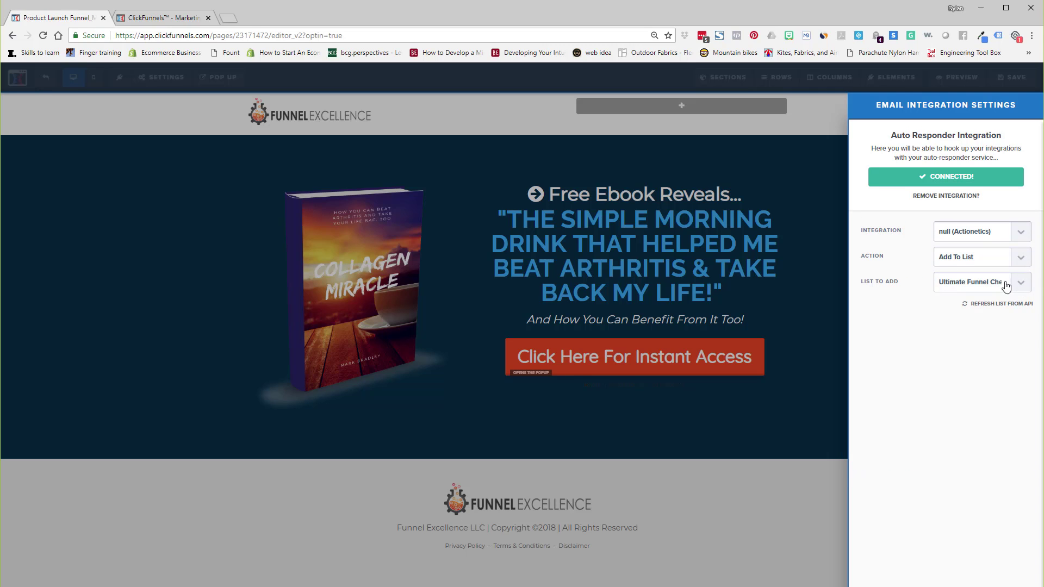
click(1024, 284)
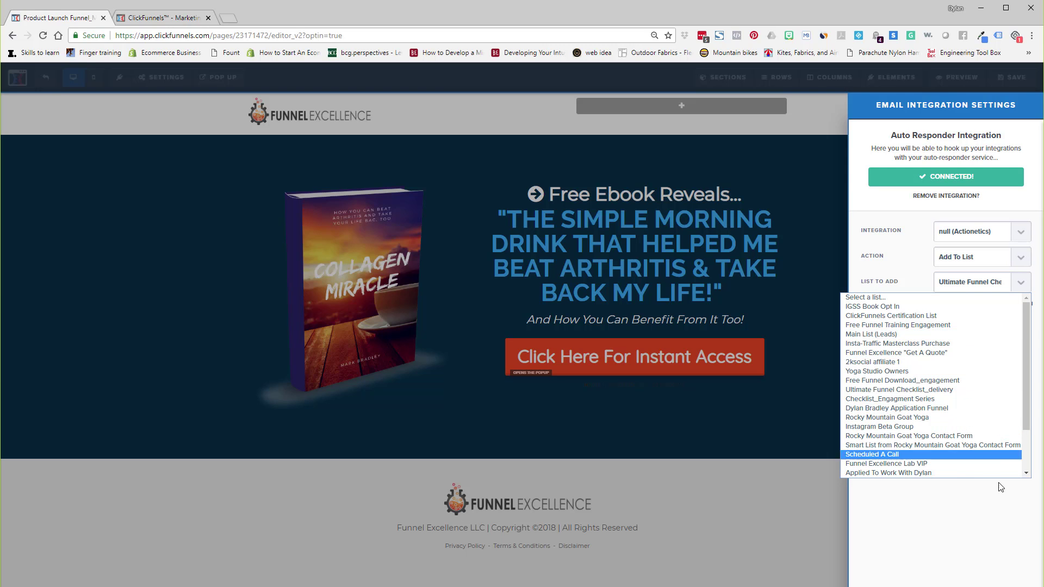
click(965, 535)
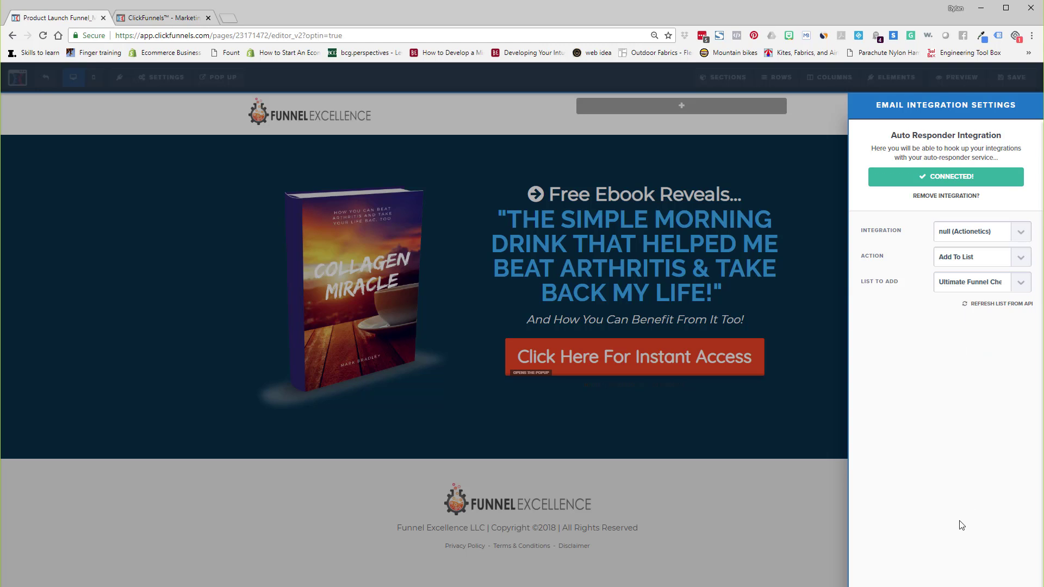
Step: Search the web for aweber, view the AWeber website, and return to the opt-in page editor
click(229, 19)
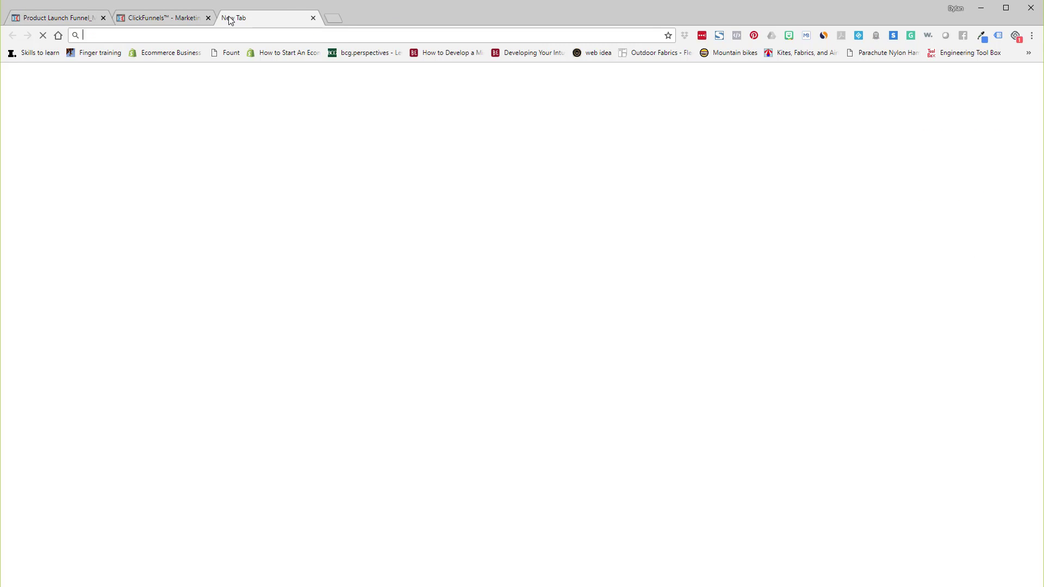
text(aweber)
key(Delete)
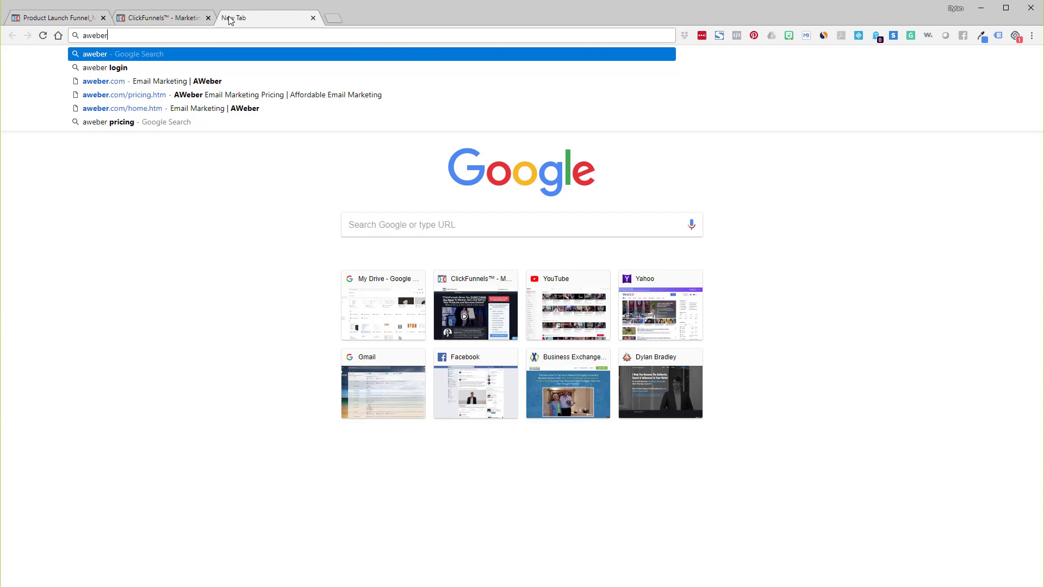
key(Return)
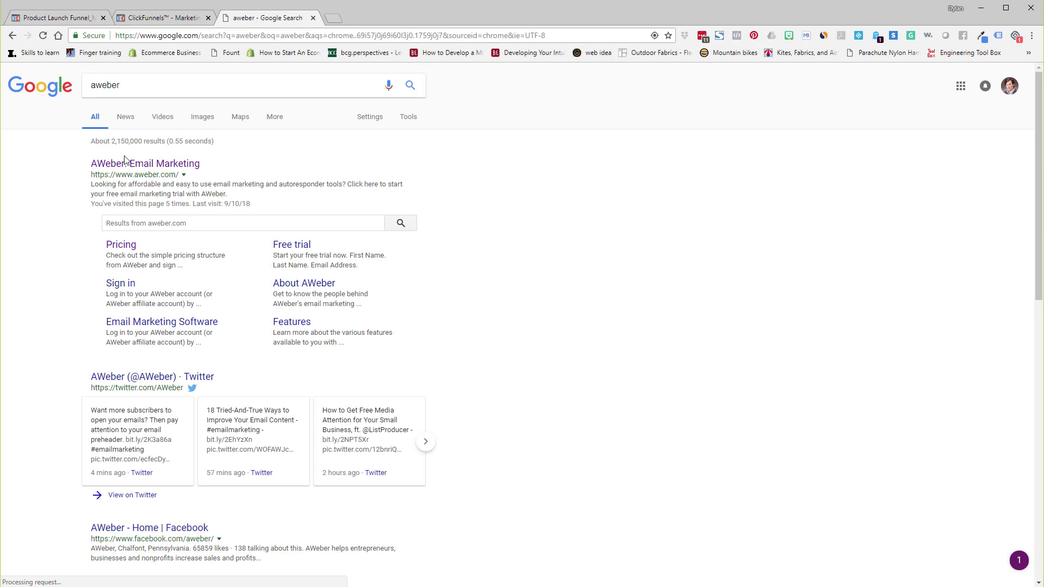
click(117, 164)
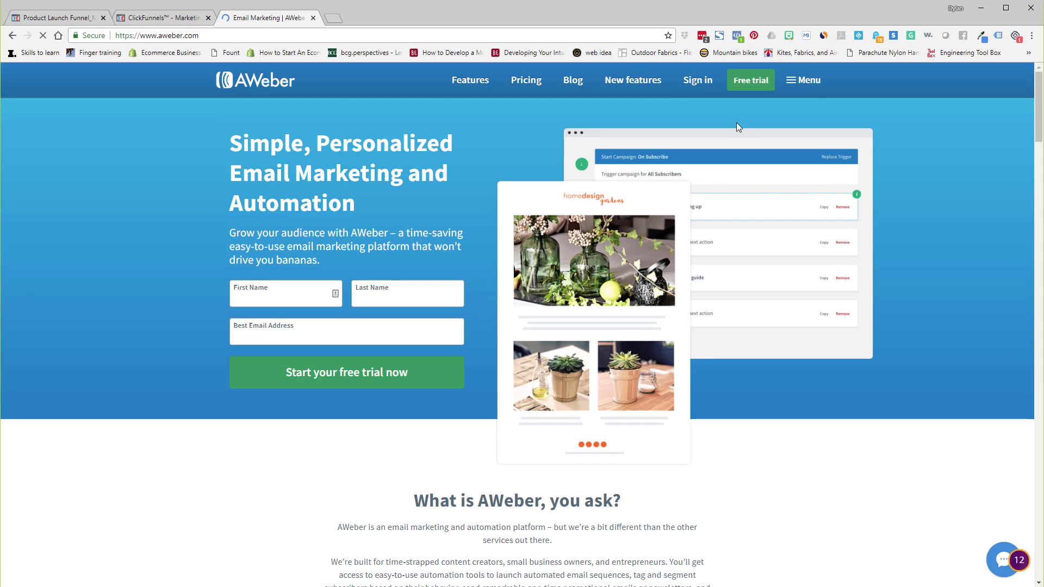
click(312, 18)
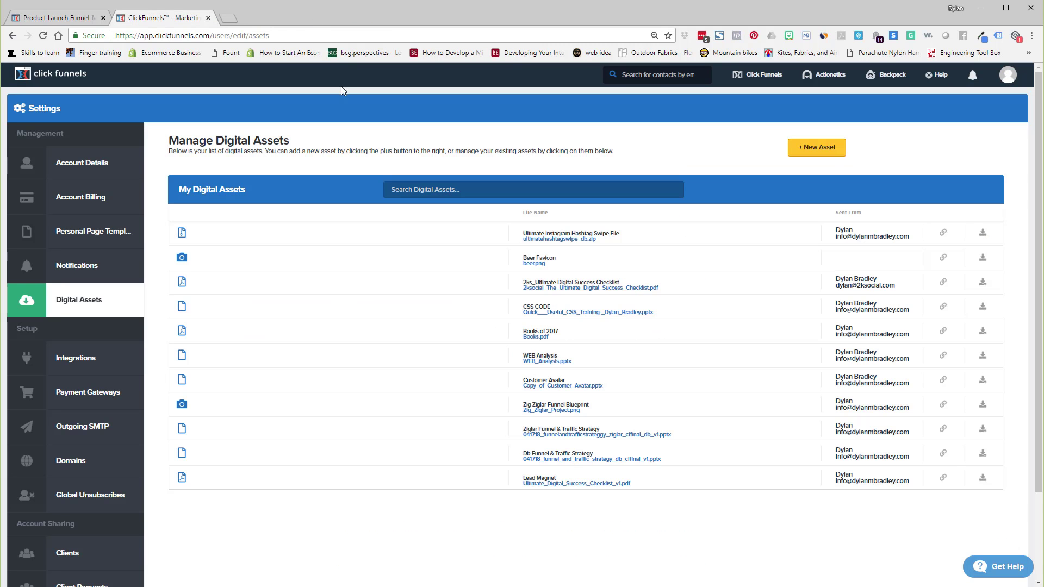
click(75, 18)
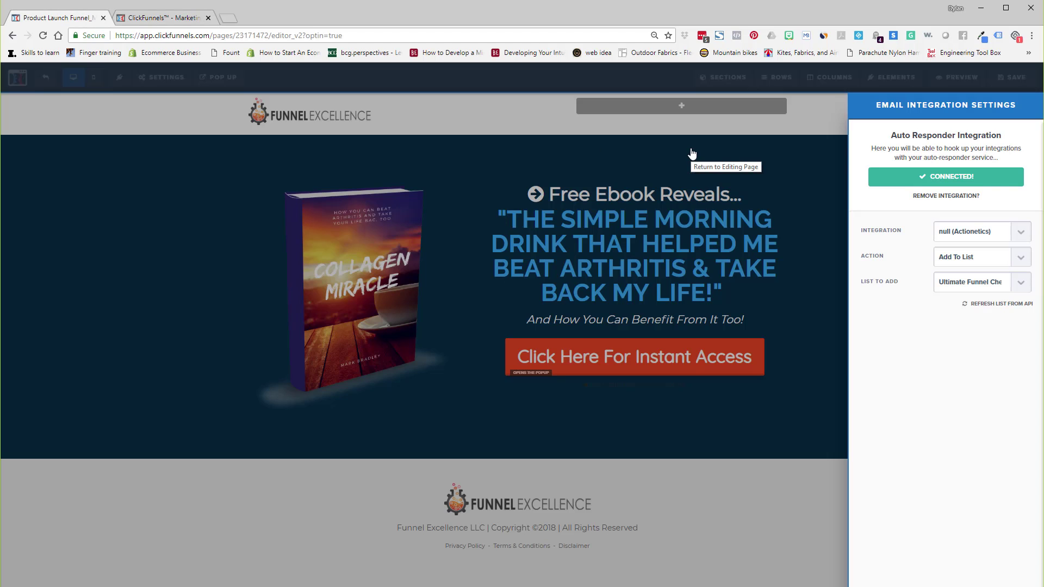
Step: Keep Ultimate Funnel Checklist_delivery as the list, close the email integration settings and save the opt-in page
click(1021, 284)
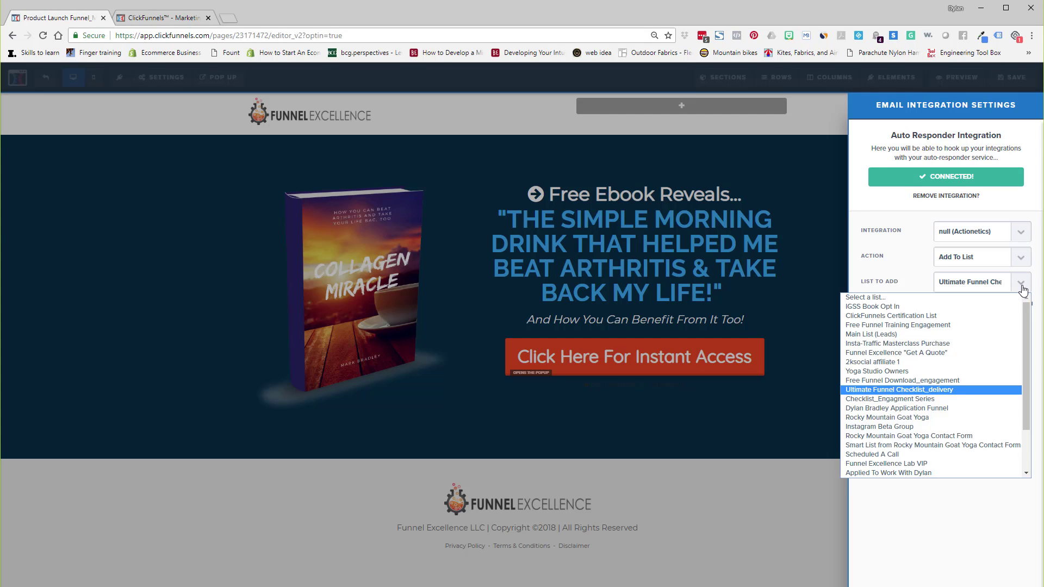
click(785, 263)
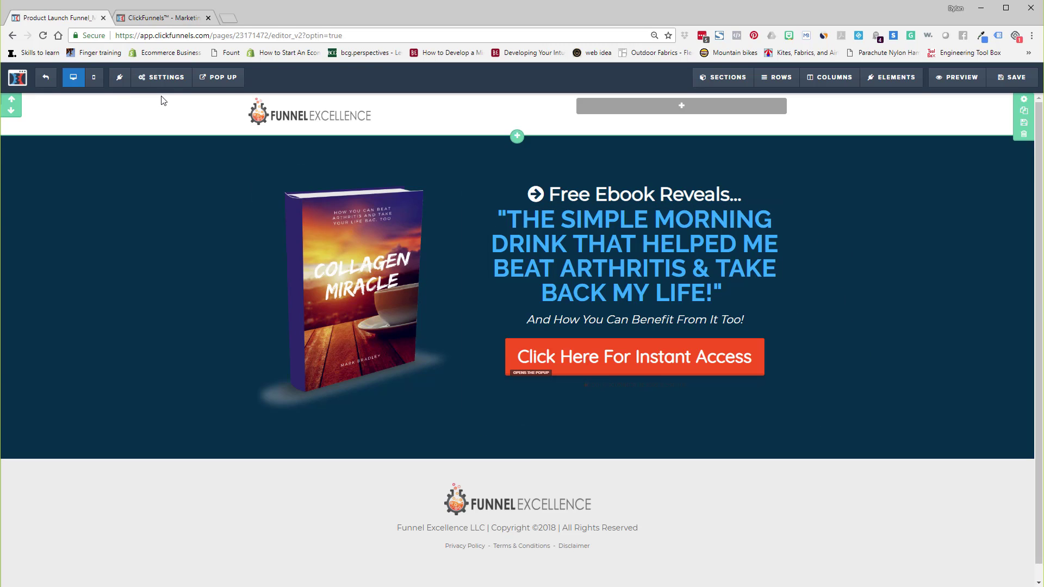
click(162, 76)
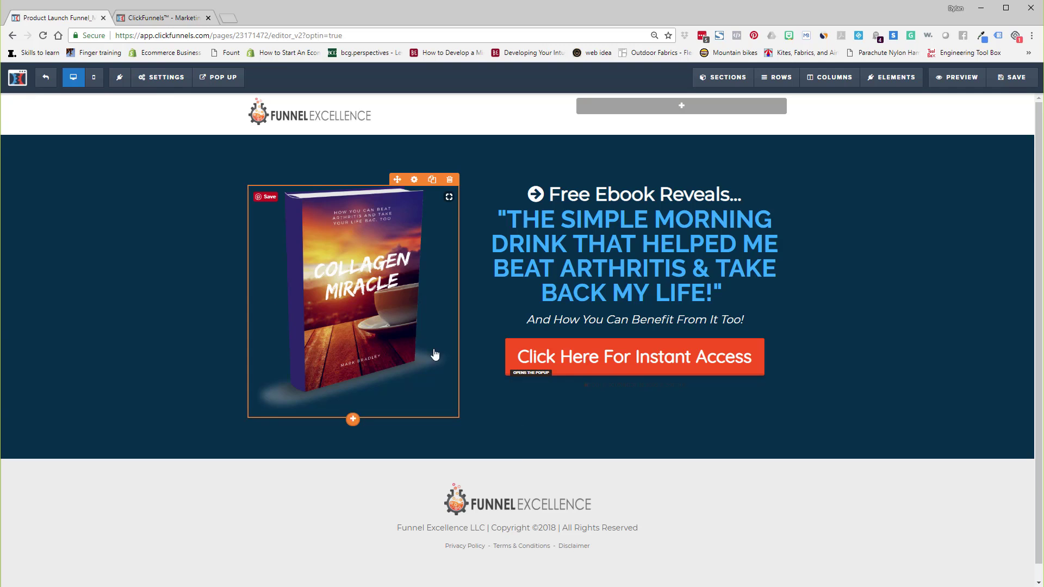
click(1005, 78)
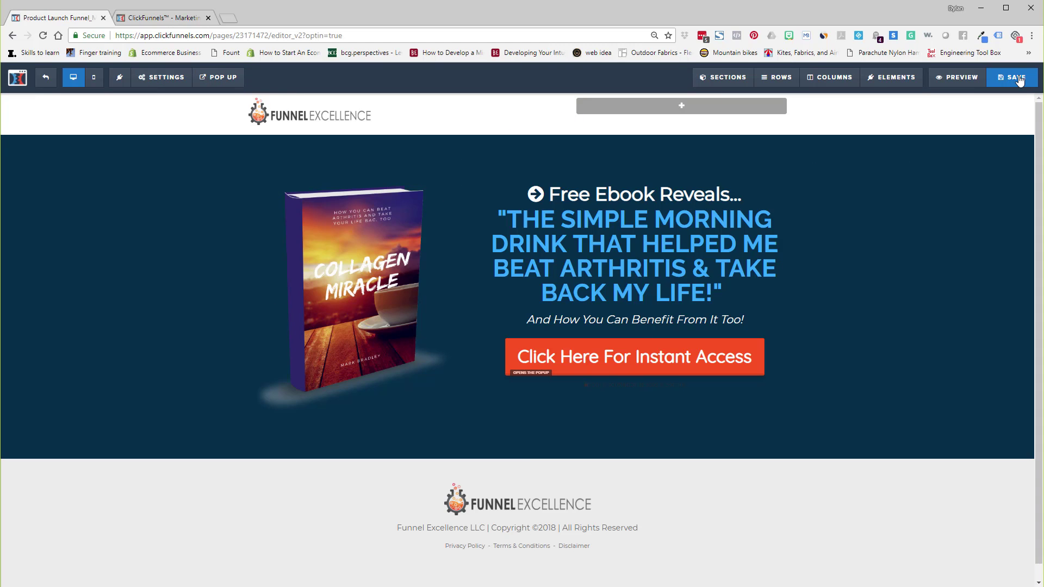
Step: Preview the opt-in page, check the pop-up form behind its access button, and return to the editor
click(957, 77)
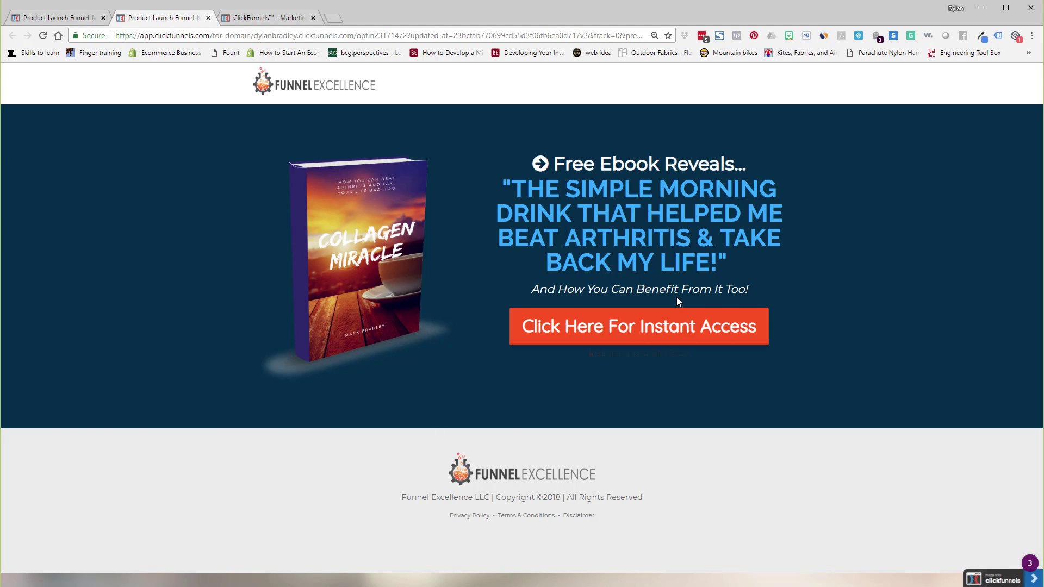
click(670, 323)
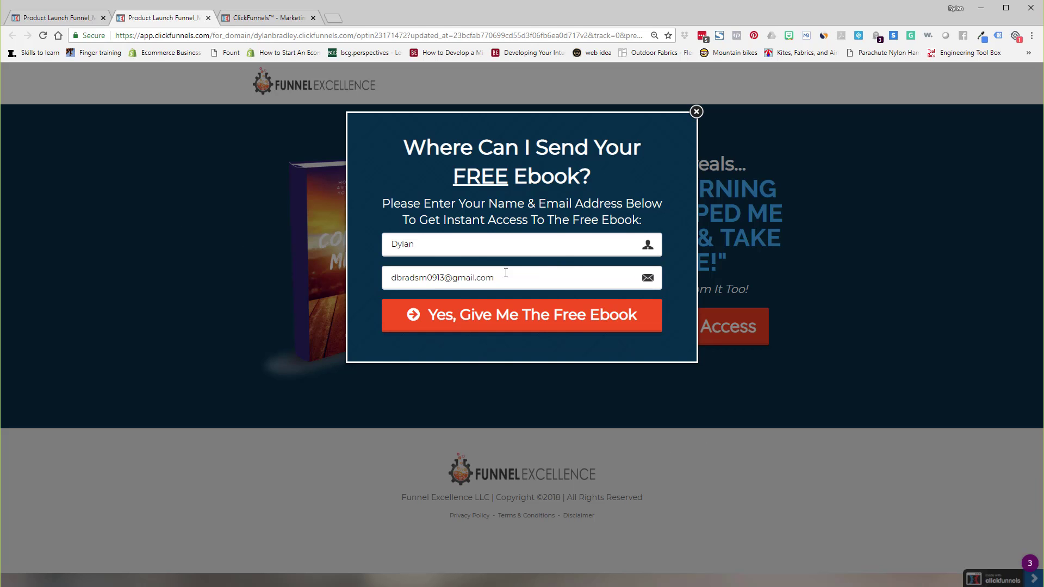
click(695, 113)
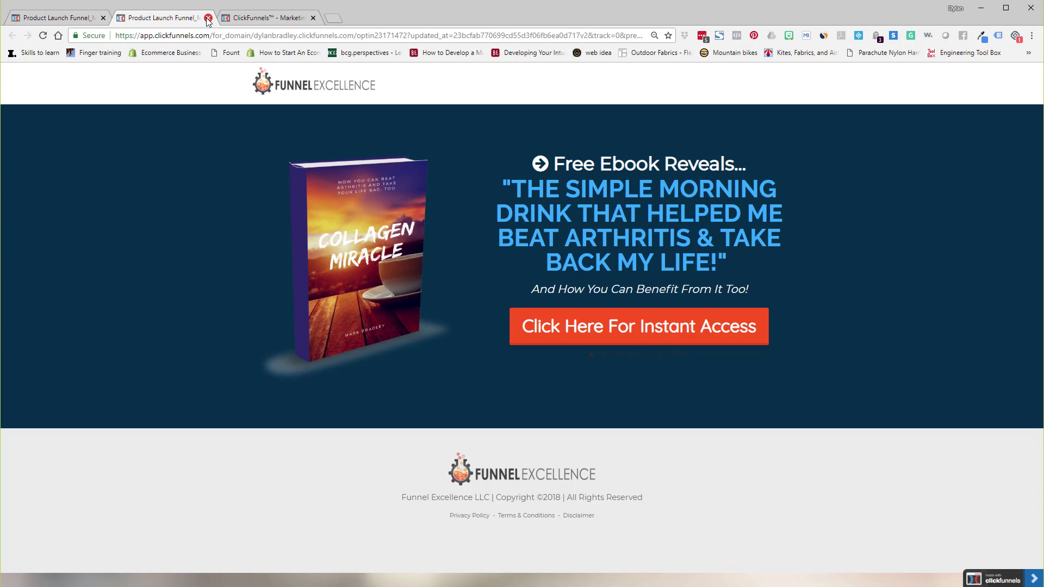
click(208, 18)
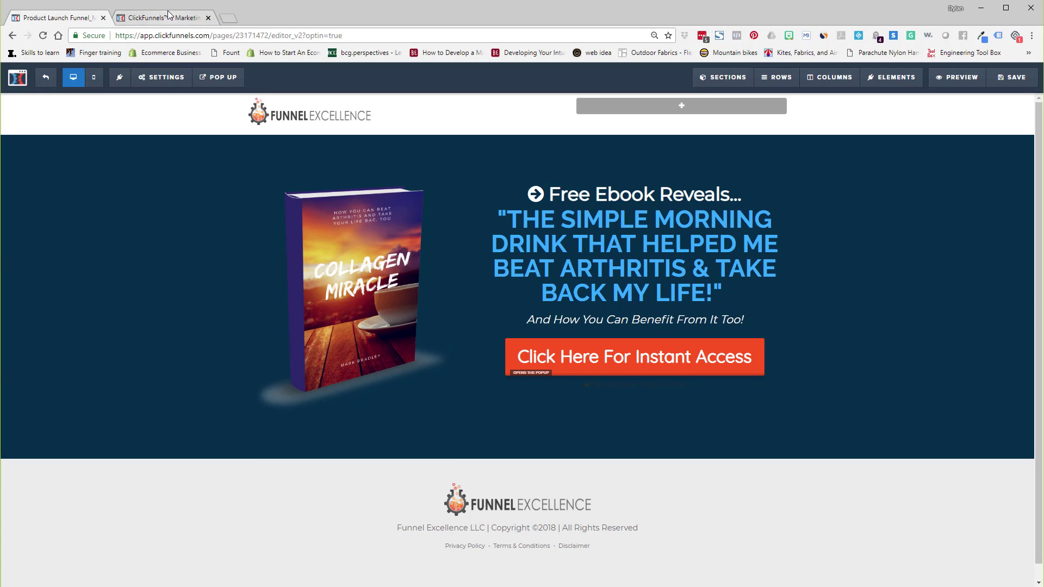
click(168, 16)
click(56, 17)
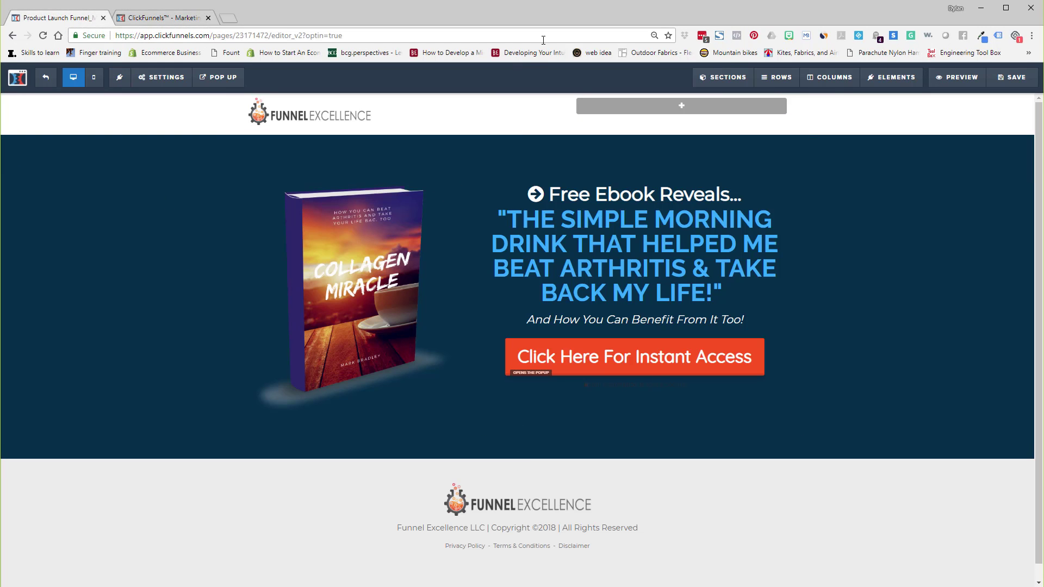
Step: Return to the funnel overview, open the Thanks! page in the editor and look over its layout
click(46, 80)
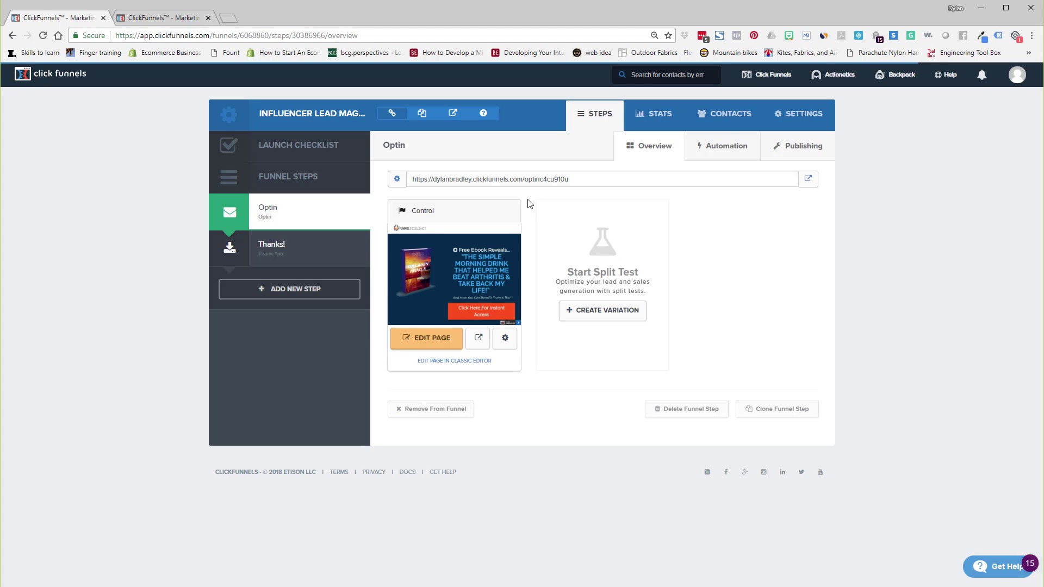
click(293, 250)
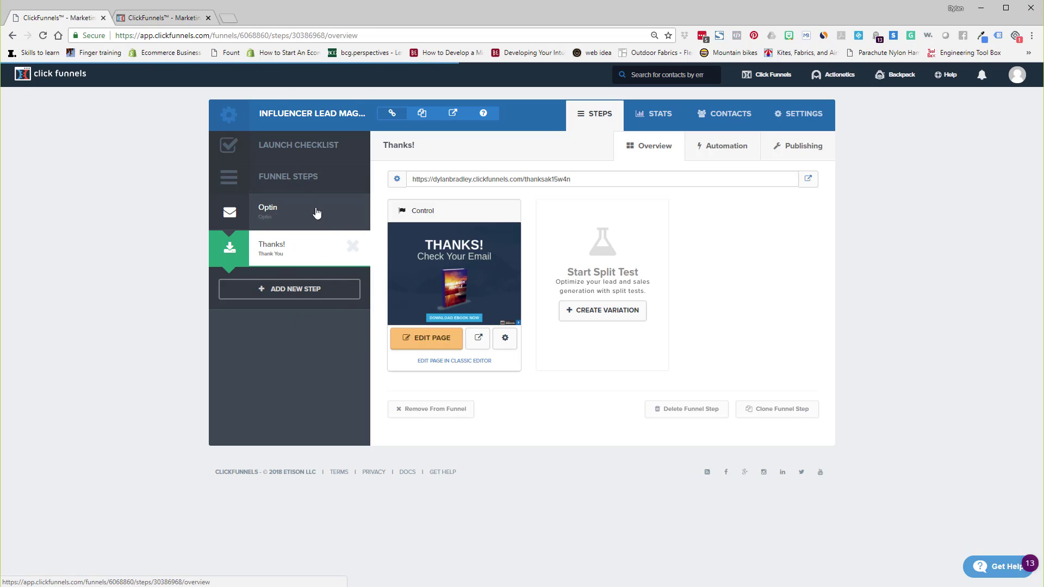
click(426, 339)
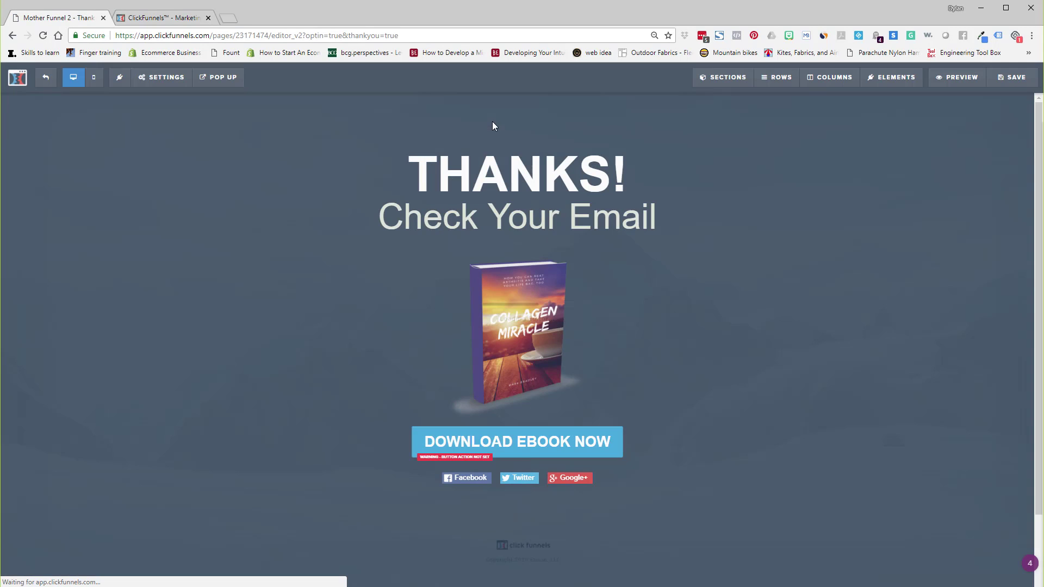
scroll(821, 399, down, 3)
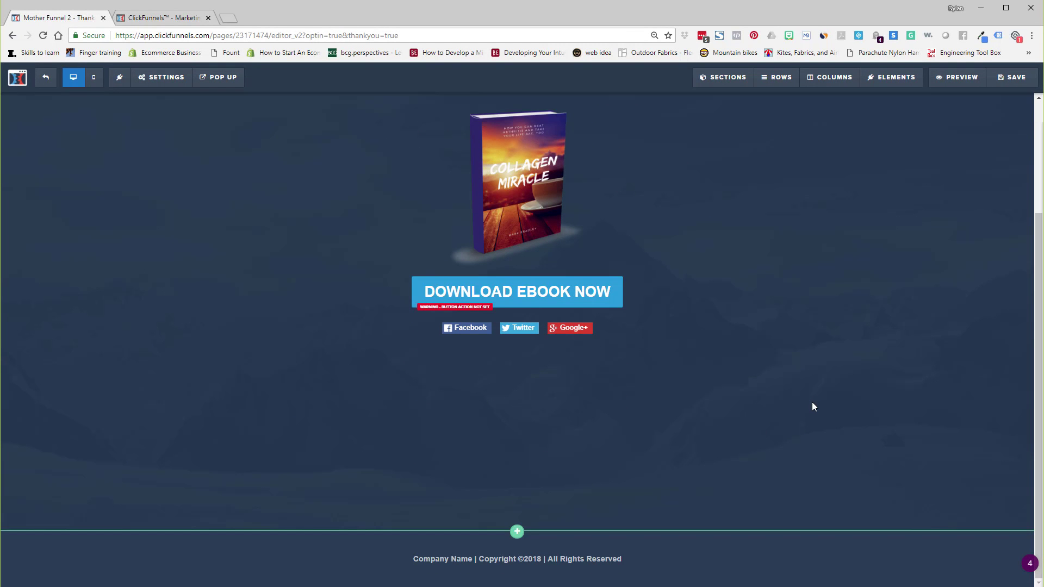
scroll(813, 403, up, 3)
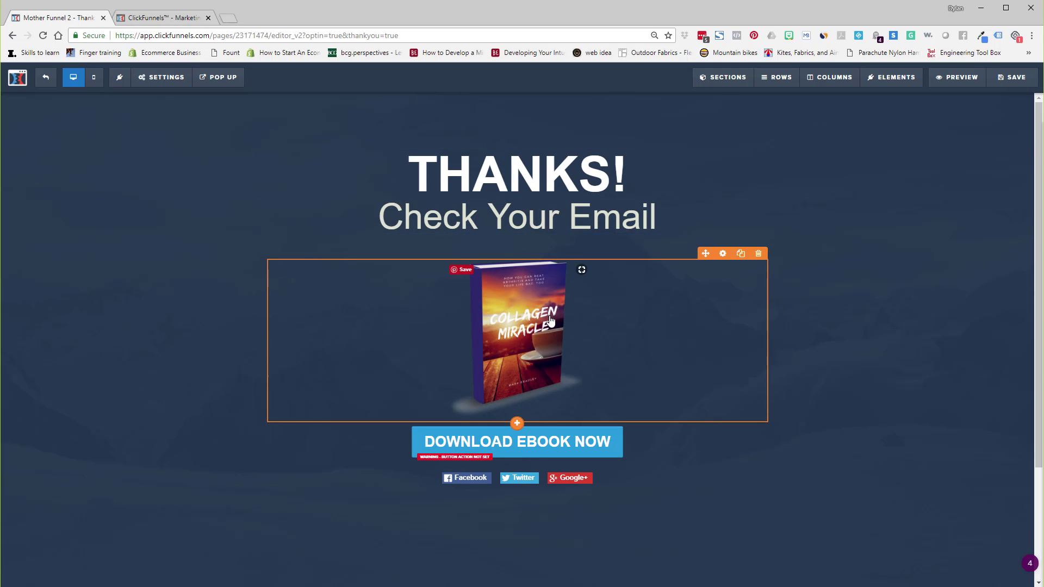
scroll(630, 380, down, 2)
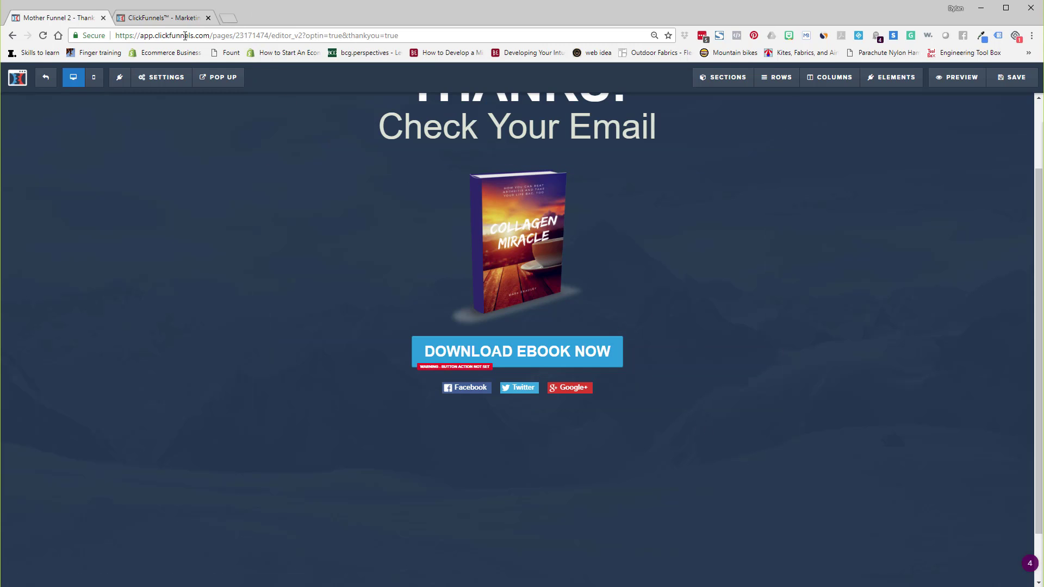
Step: Copy the Lead Magnet digital asset's link and set the DOWNLOAD EBOOK NOW button to go to that website URL
click(173, 18)
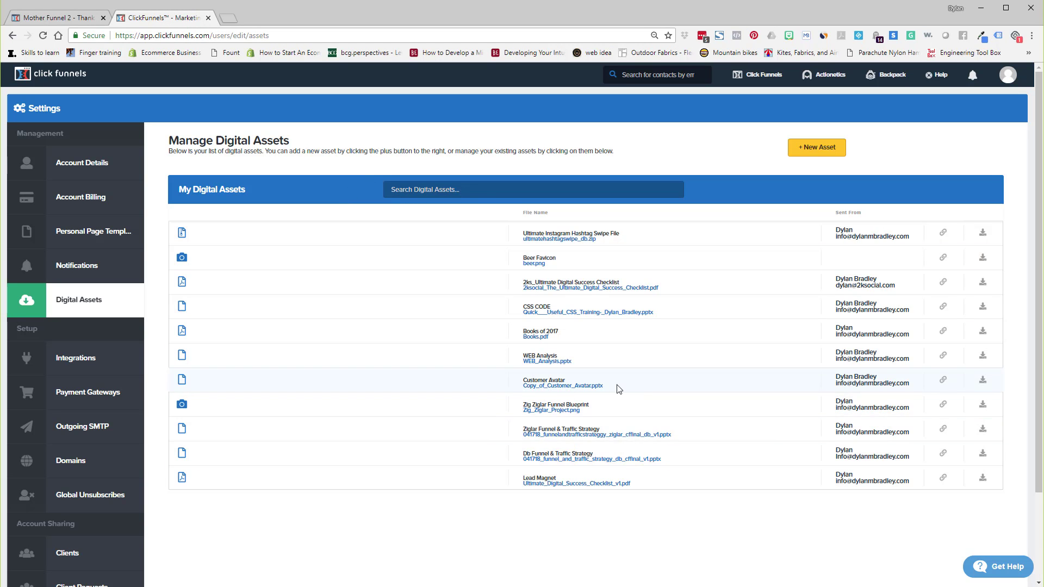
click(943, 477)
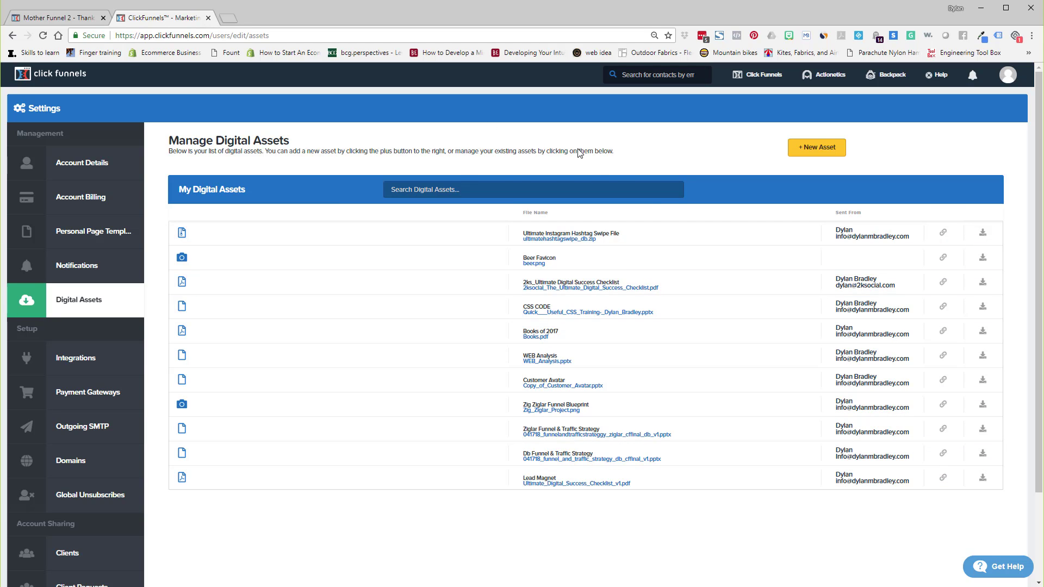
click(57, 18)
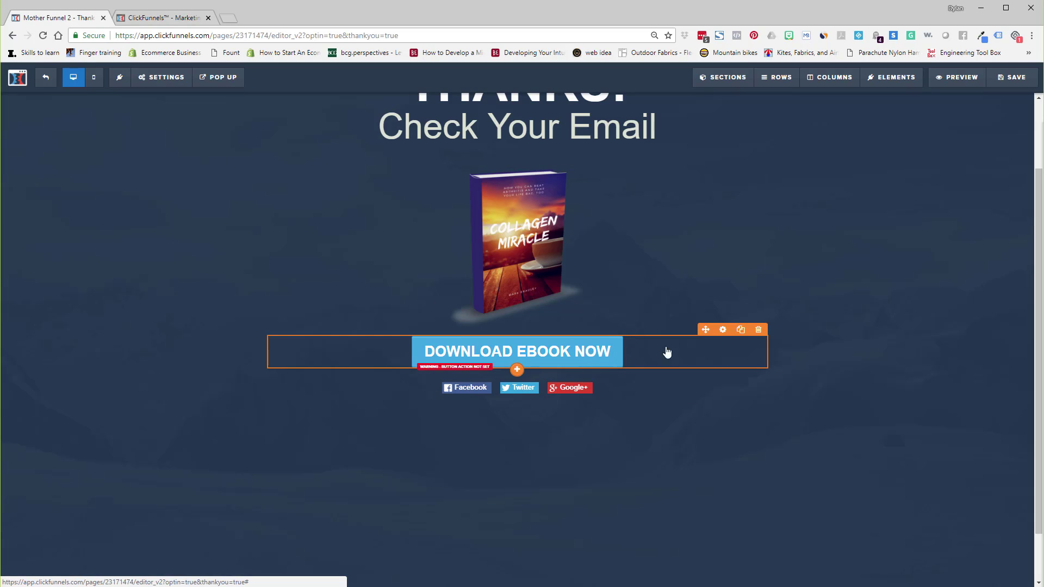
click(723, 330)
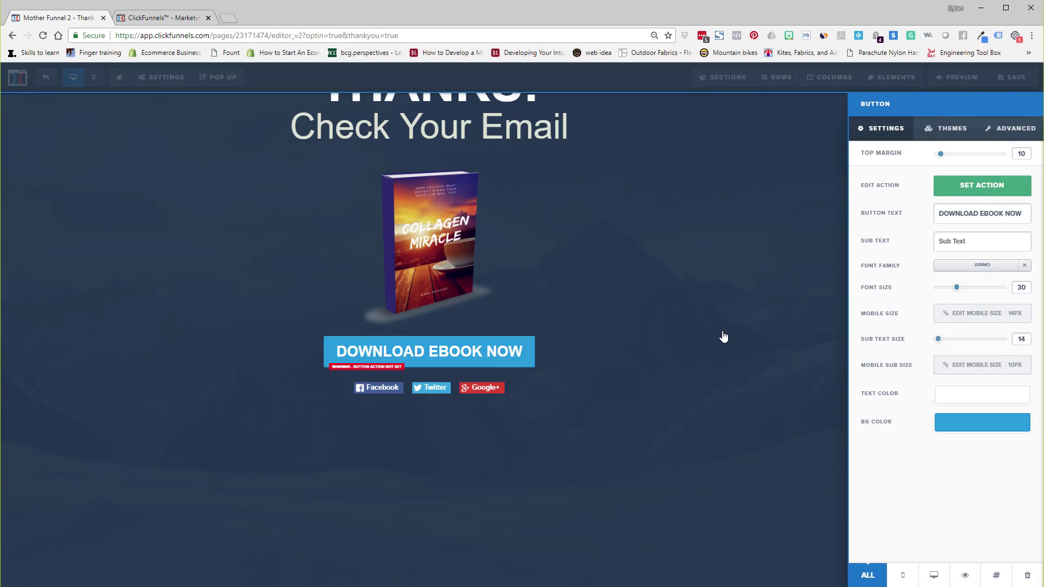
click(979, 191)
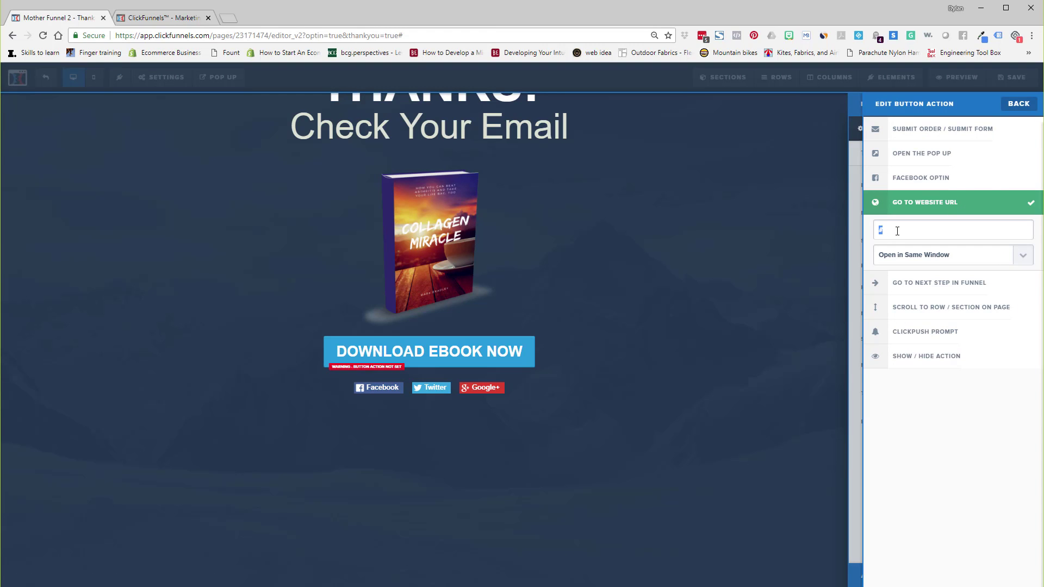
key(ctrl+v)
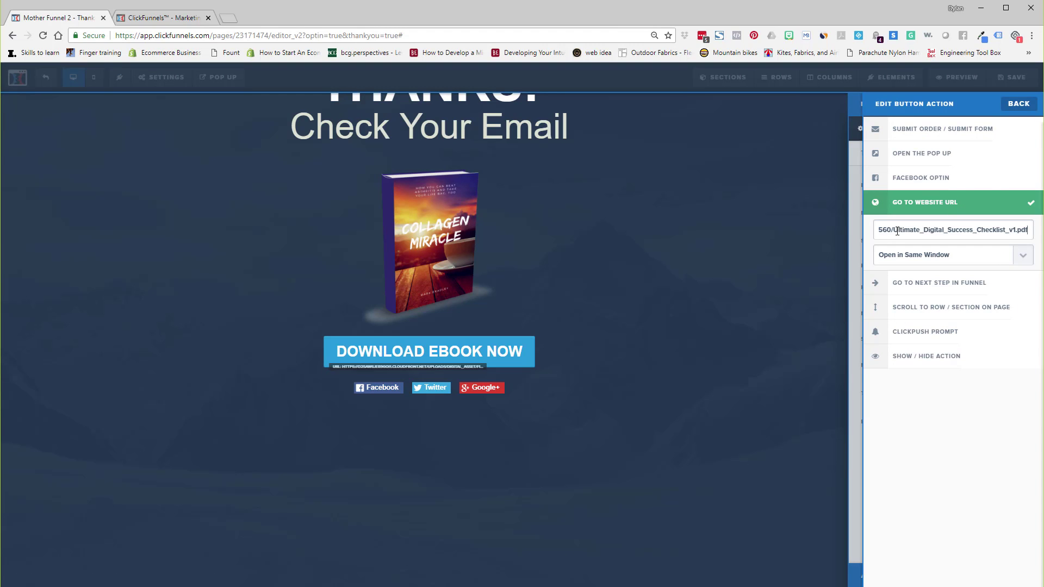
click(762, 225)
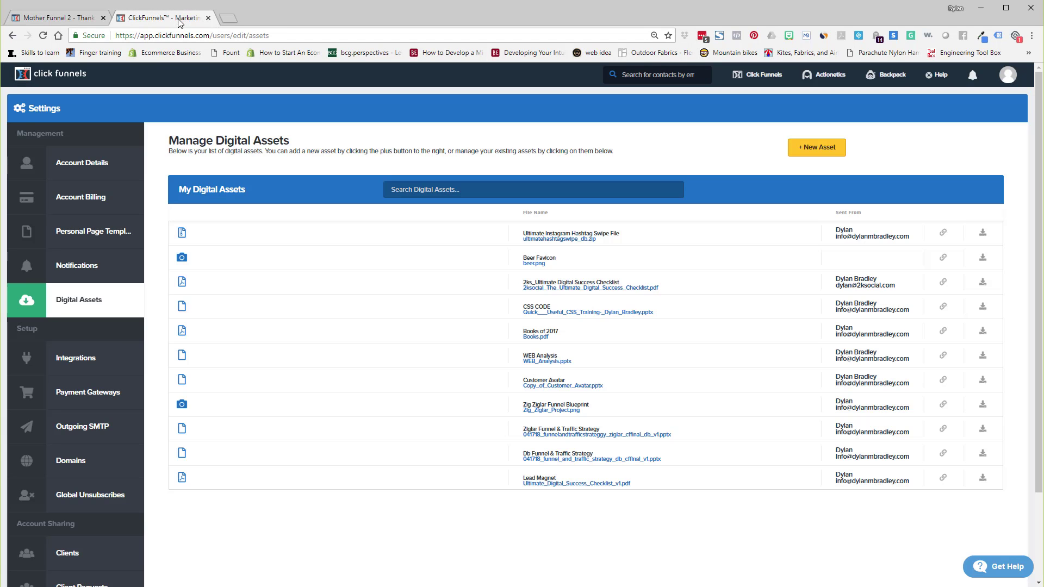
Step: Check the digital assets page, and review the download button's website URL and window option
click(181, 21)
click(77, 22)
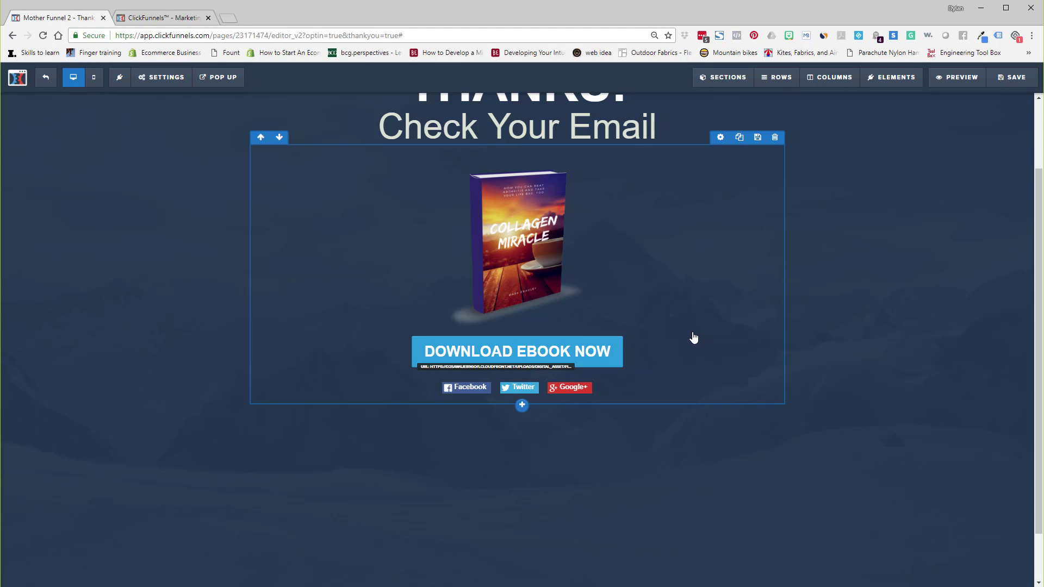
click(723, 330)
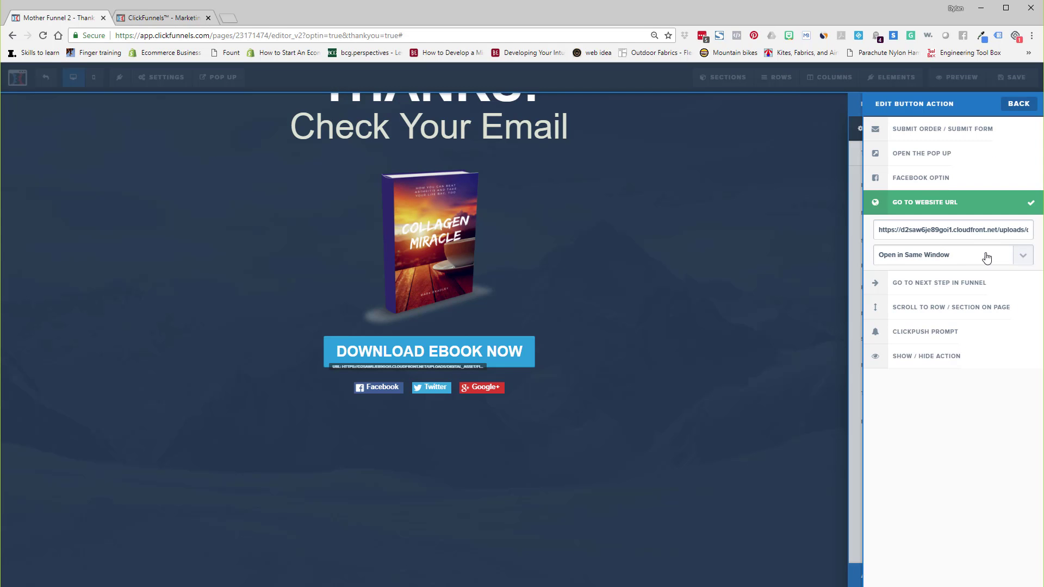
click(673, 260)
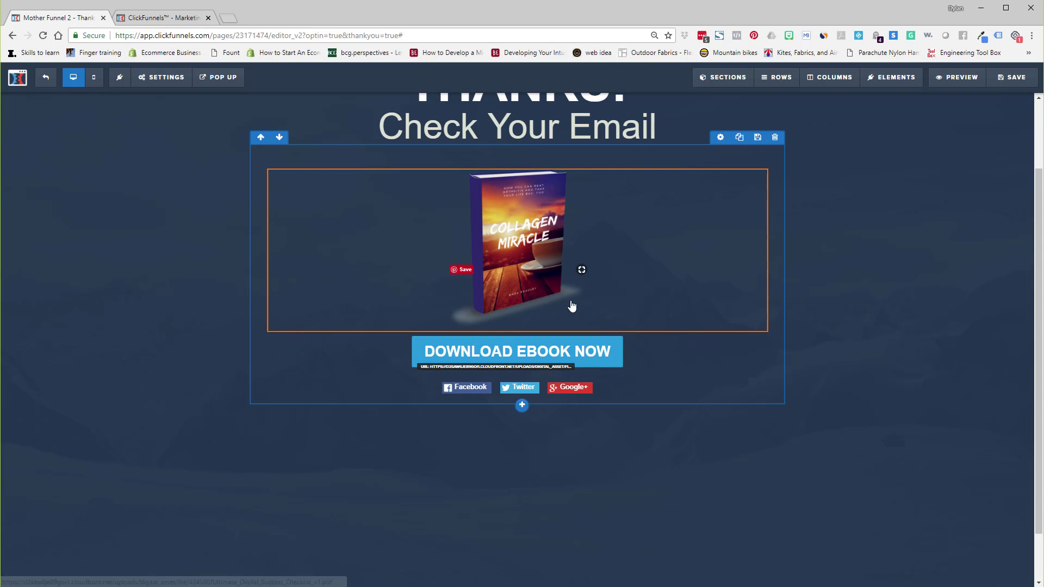
Step: Set the book image's link URL to the hosted Ultimate_Digital_Success_Checklist_v1.pdf file
scroll(669, 238, up, 2)
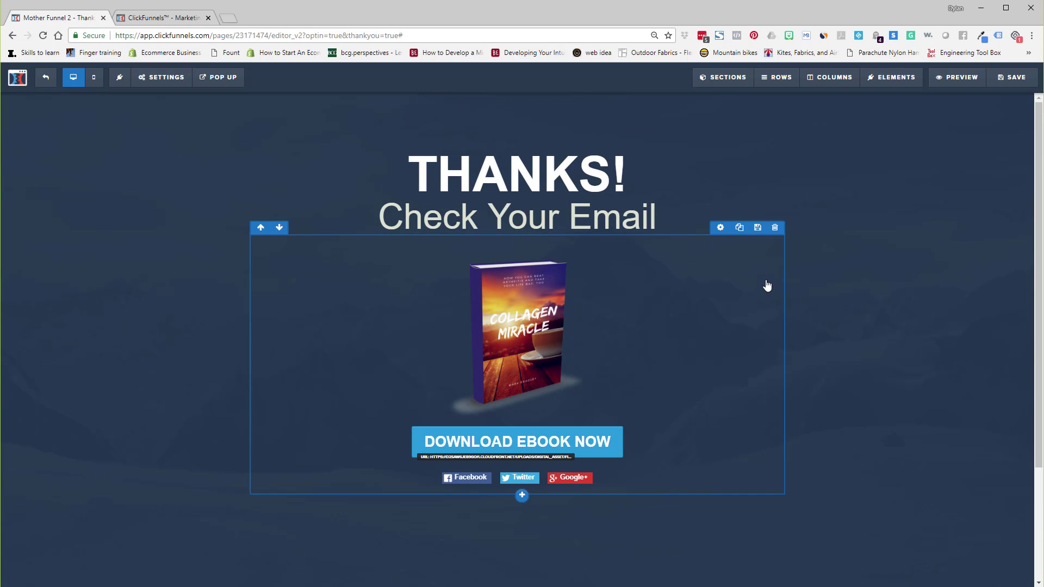
click(719, 256)
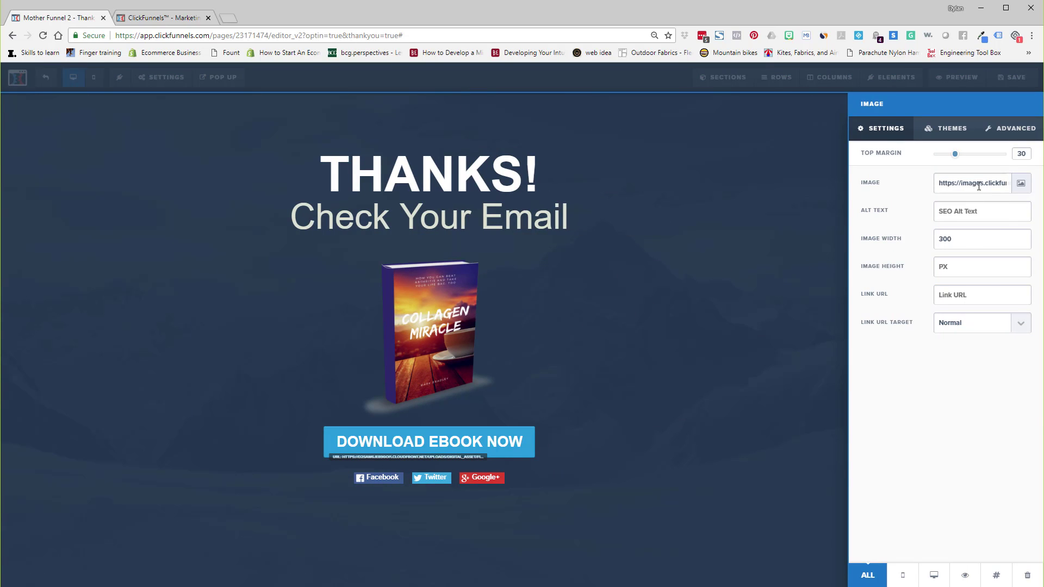
click(968, 294)
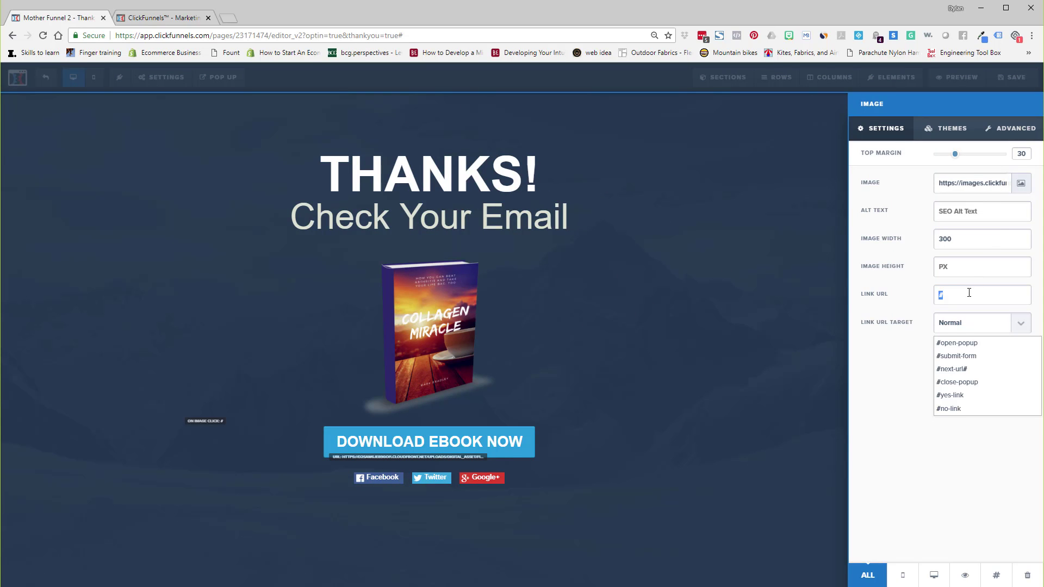
text(https://d2saw6je89goi.cloudfront.net/uploads/digital_asset/file/424560/Ultimate_Digital_Success_Checklist_v1.pdf)
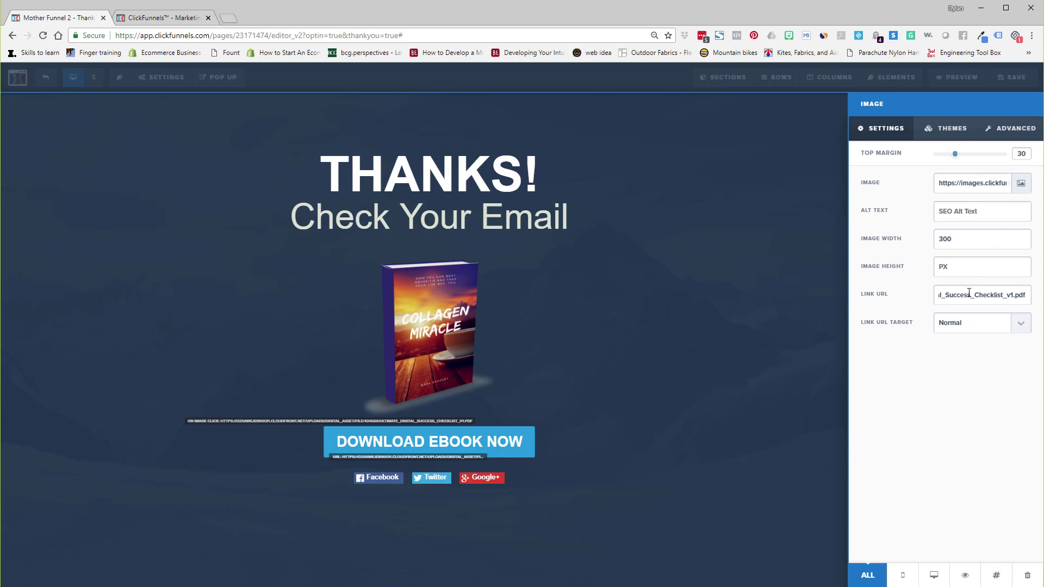
Step: Set the social shares element's Twitter title to Free ebook and fill in the Twitter username
click(602, 296)
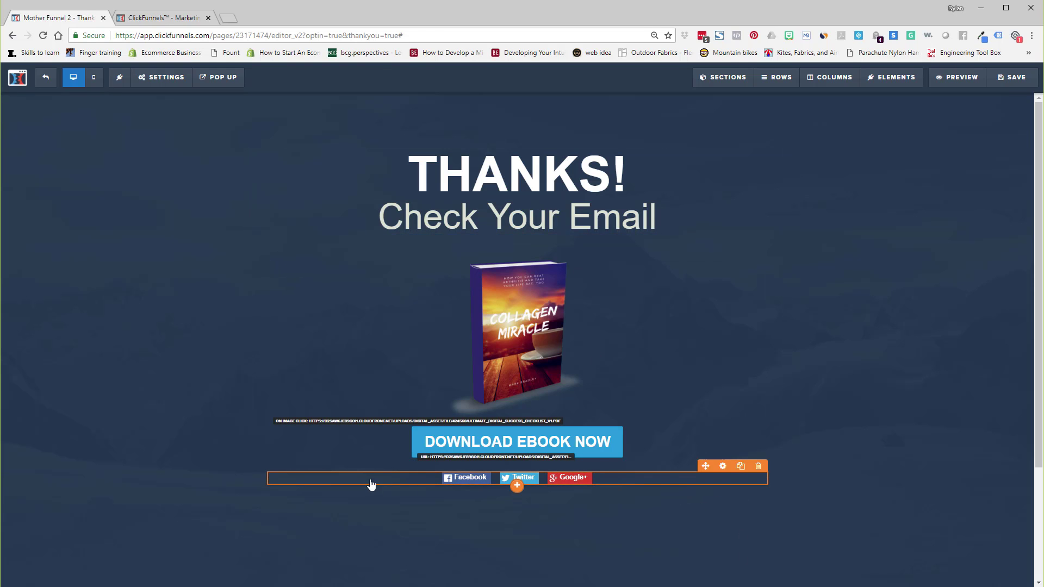
click(722, 466)
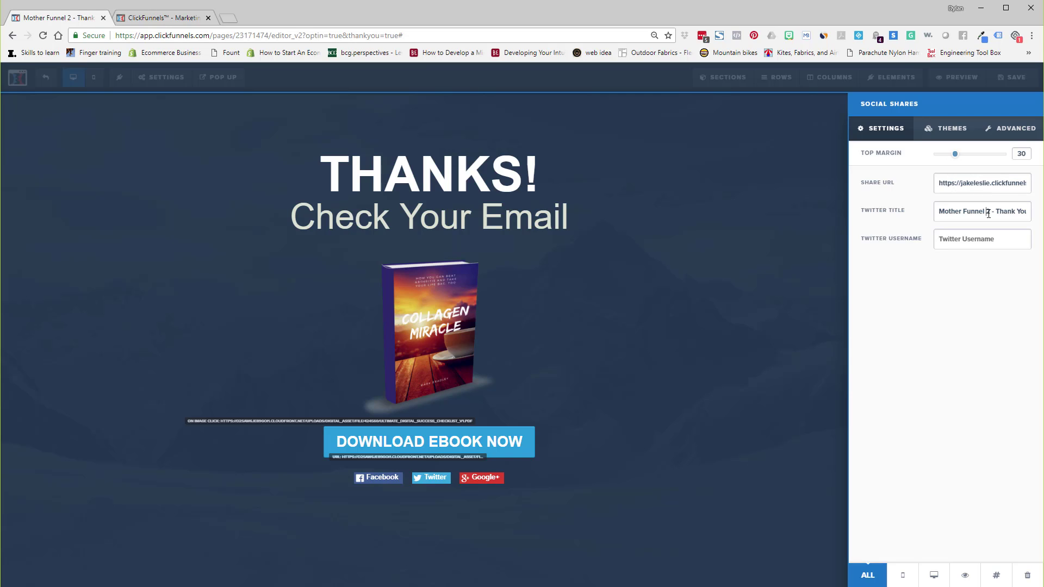
triple_click(988, 214)
text(F)
text(dmb0913)
Step: Clear the social shares element's share URL and save the Thanks! page
triple_click(954, 184)
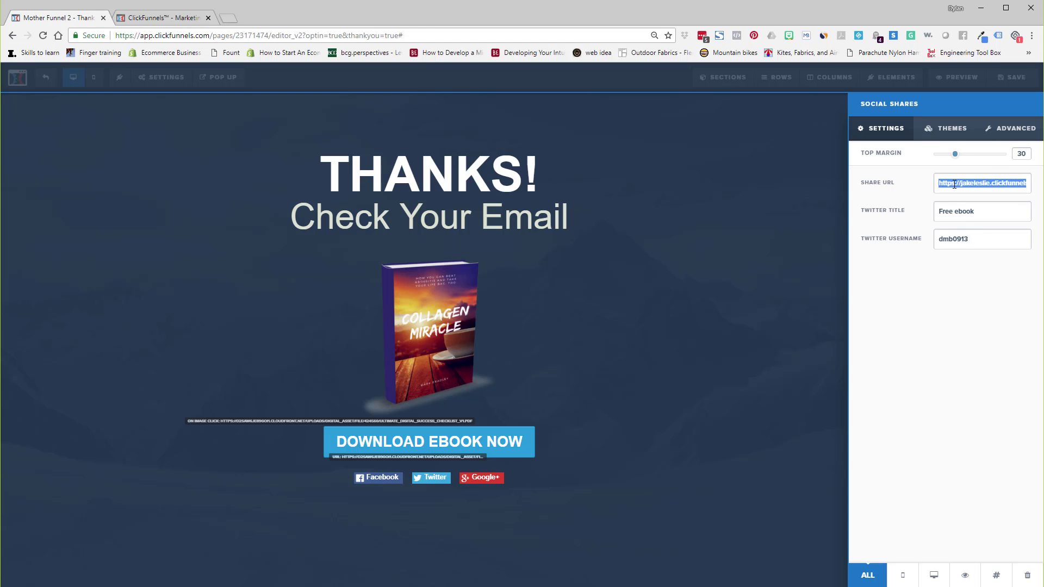
key(BackSpace)
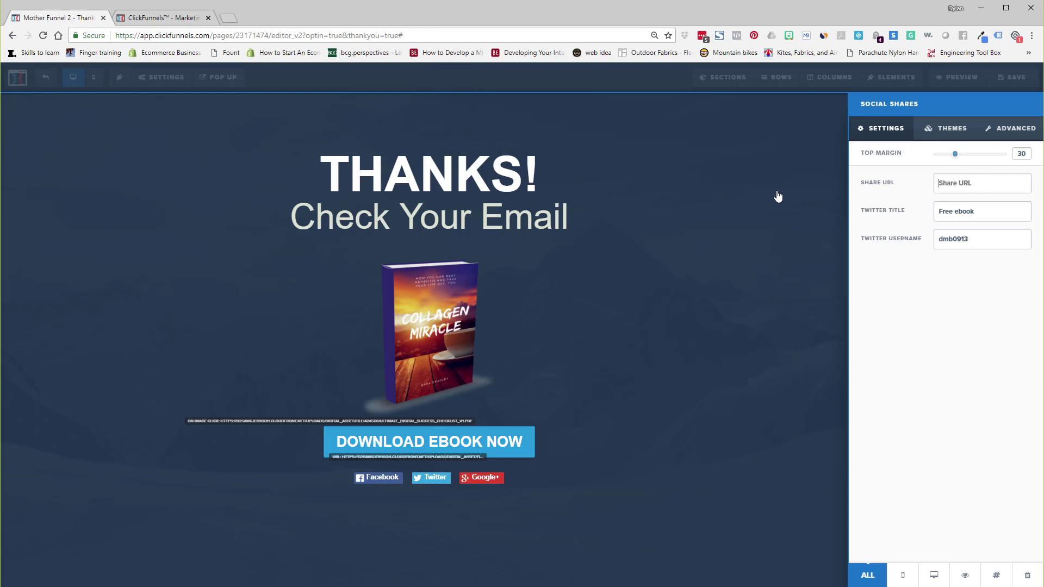
click(777, 197)
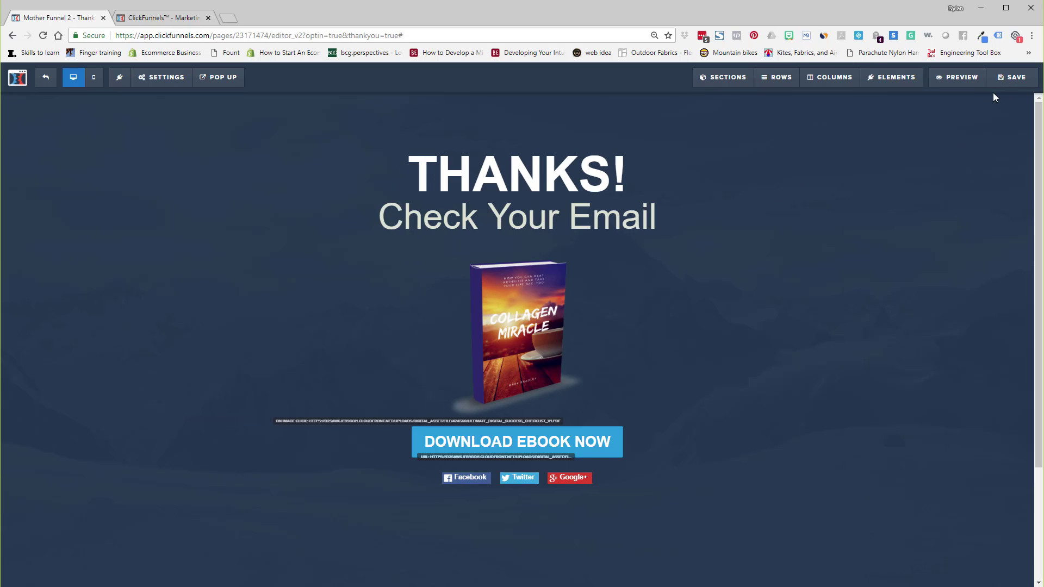
click(1018, 74)
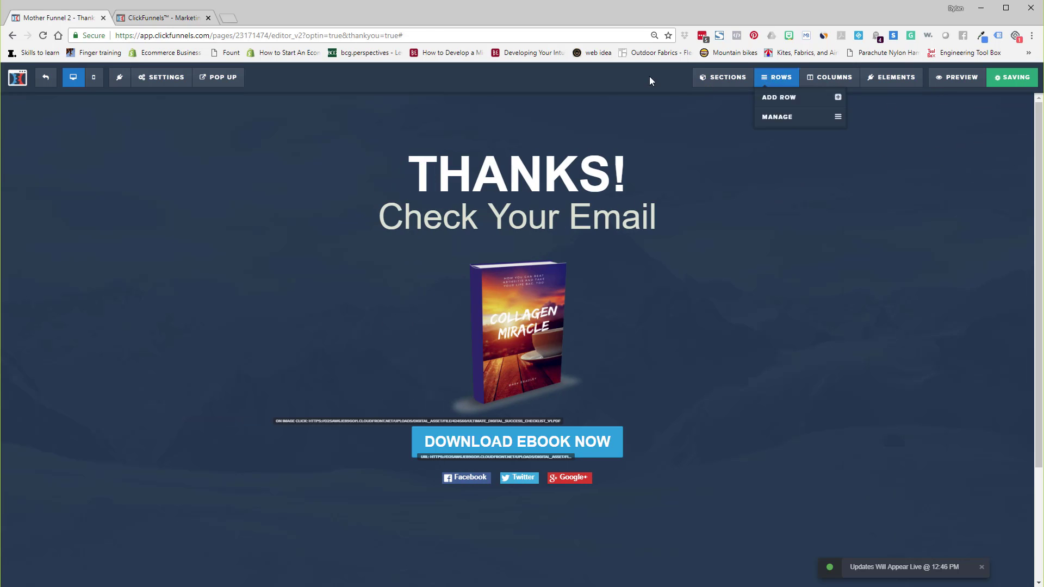
Step: Return to the funnel overview and copy the Optin page's URL
click(46, 80)
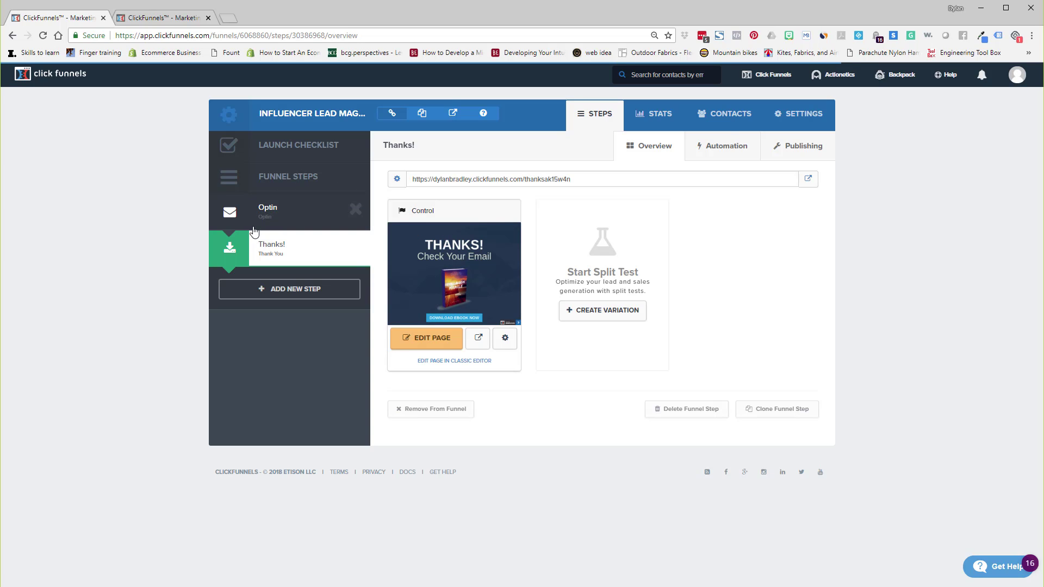
click(298, 214)
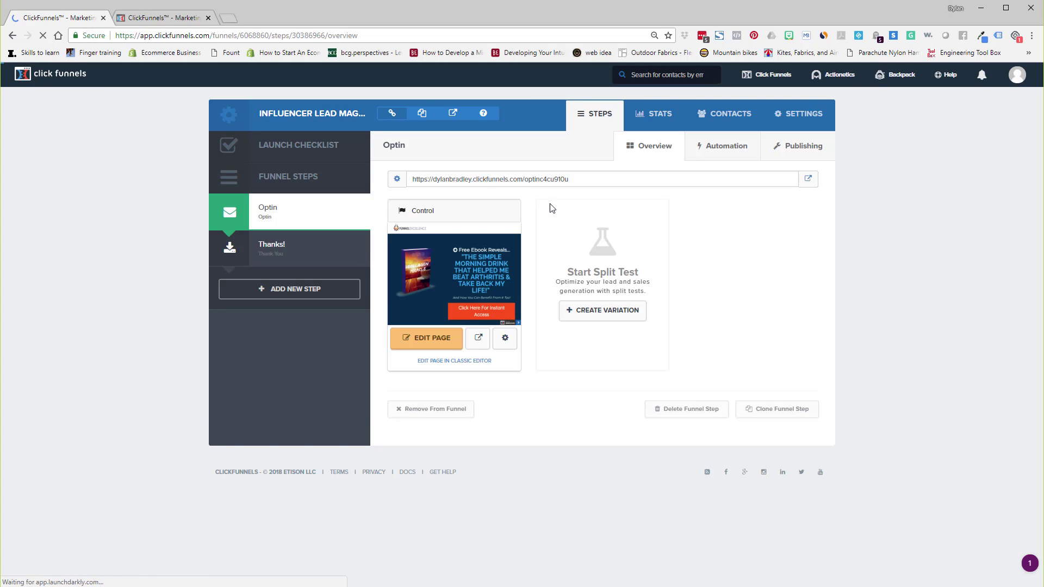
triple_click(493, 182)
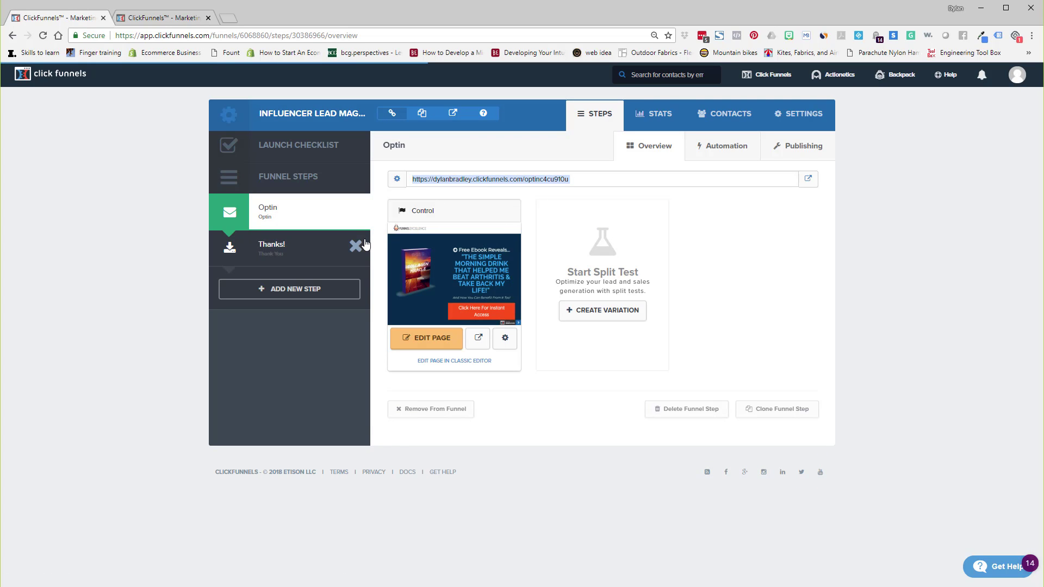
Step: Reopen the Thanks! page in the editor, paste the Optin page's URL as the social share URL, and save
click(319, 244)
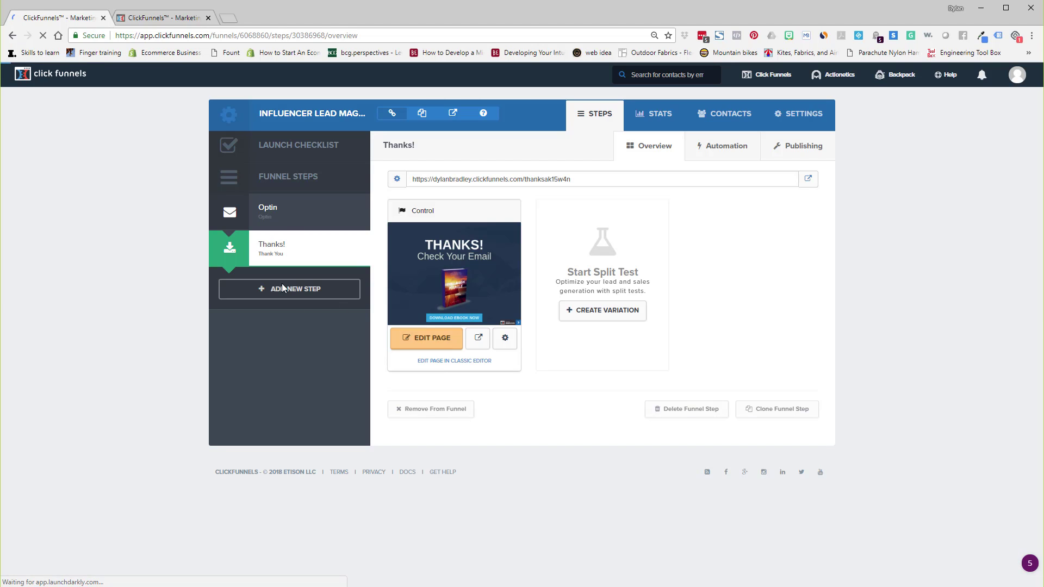
click(442, 345)
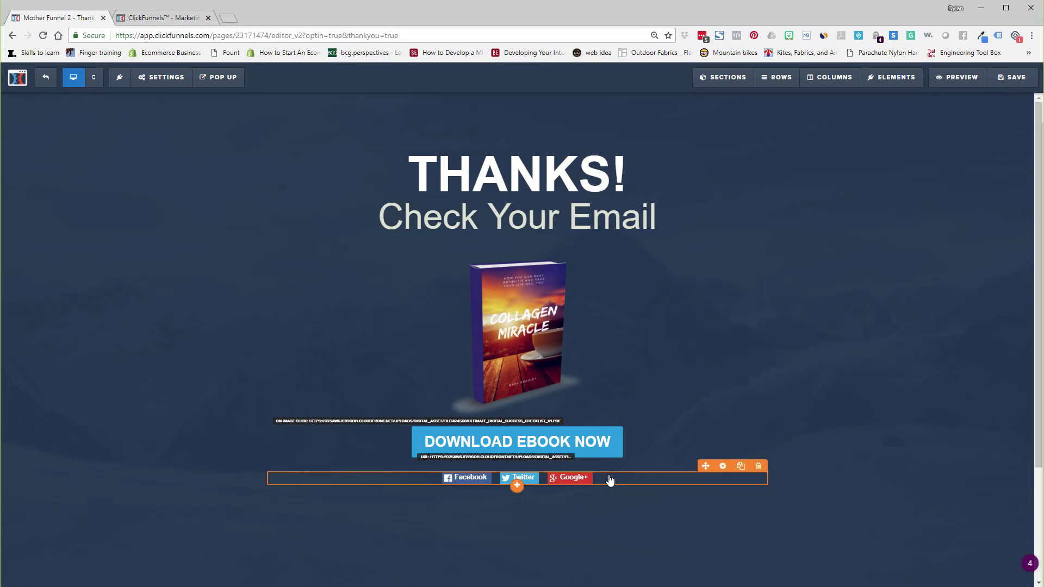
click(723, 466)
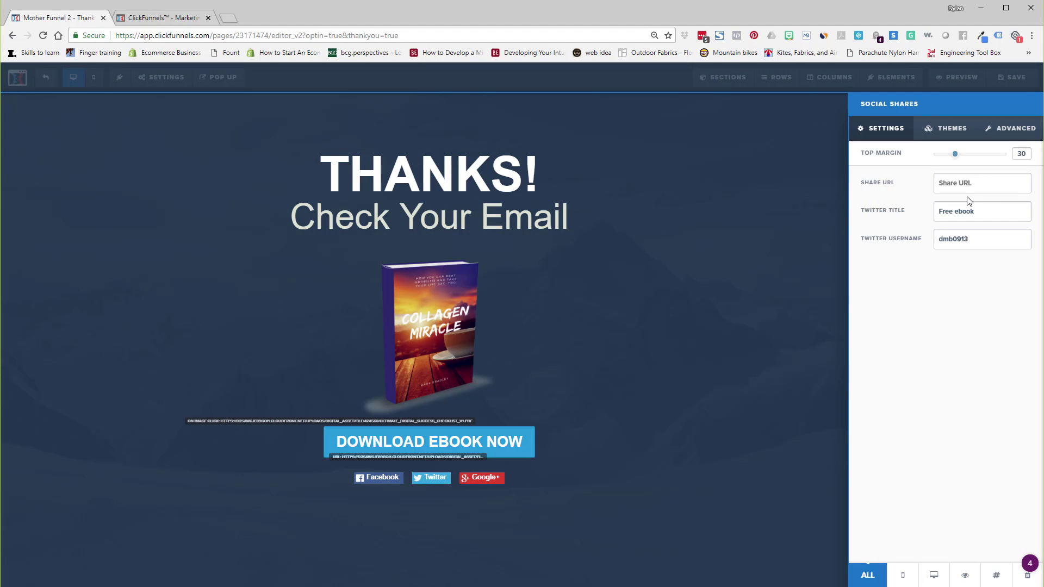
click(956, 184)
key(ctrl+v)
click(689, 272)
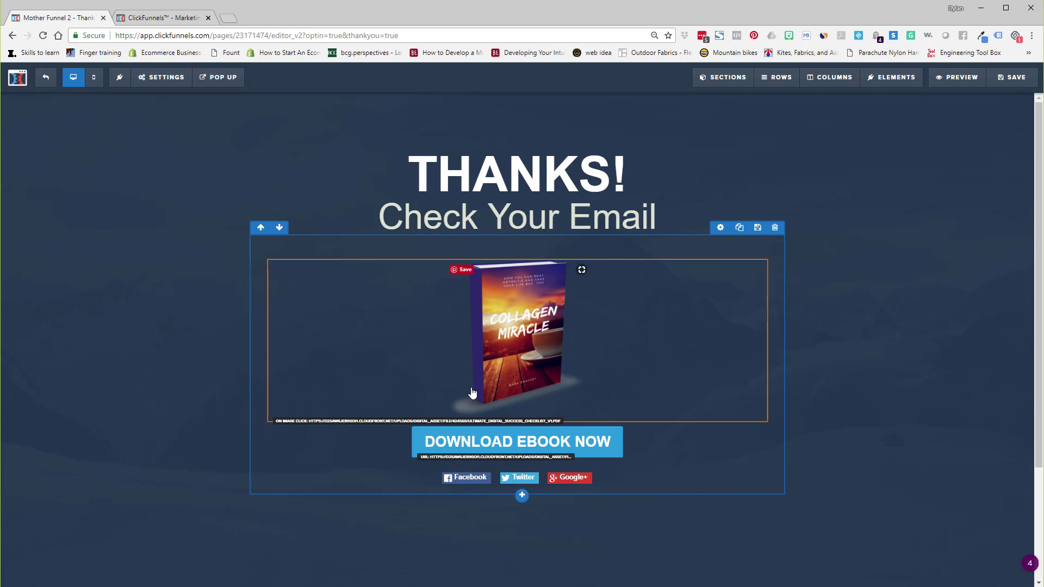
click(1011, 76)
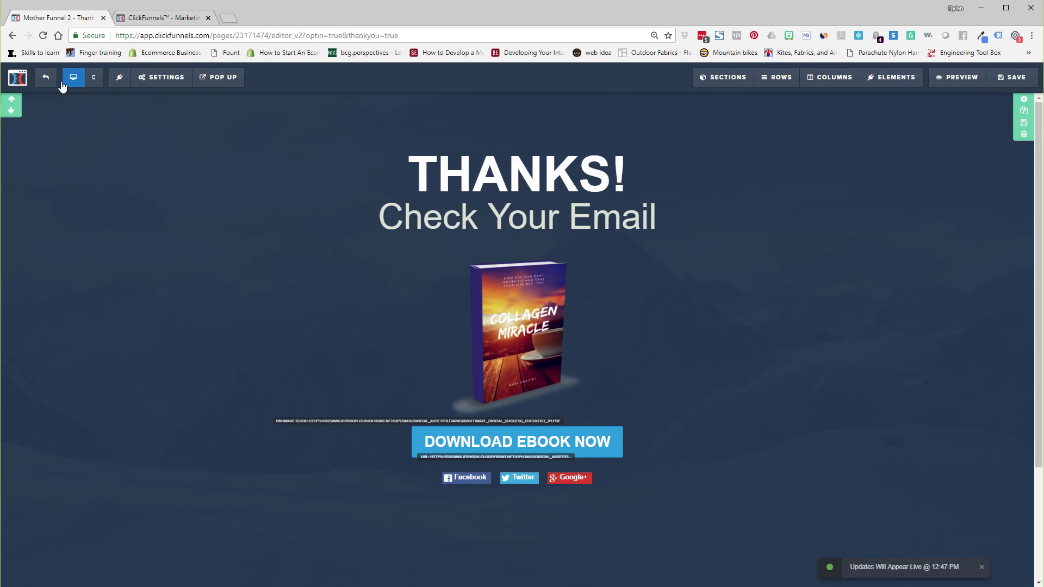
Step: Preview the Optin page from the funnel overview and check its free ebook popup form
click(42, 77)
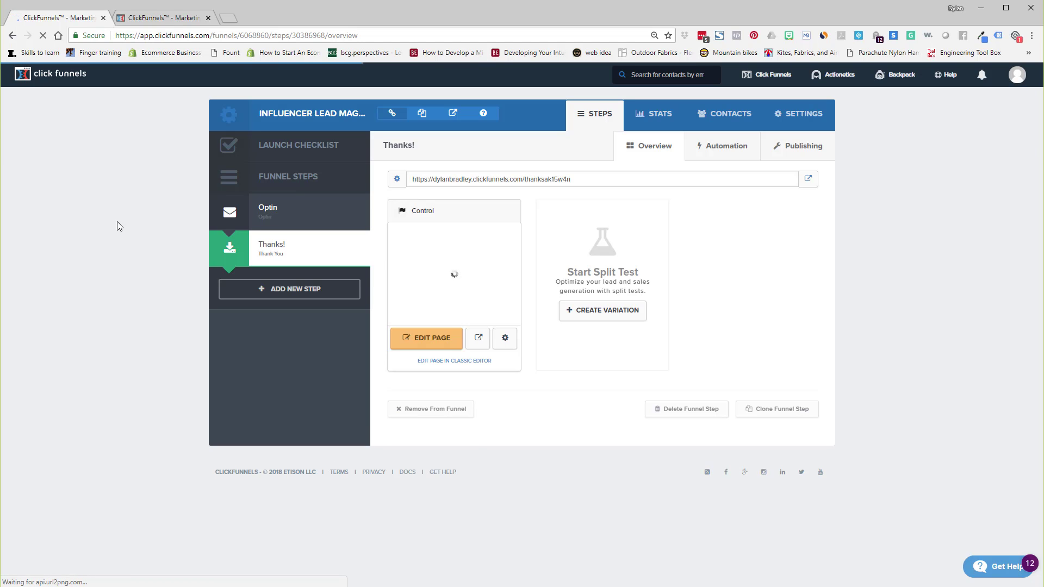
click(291, 226)
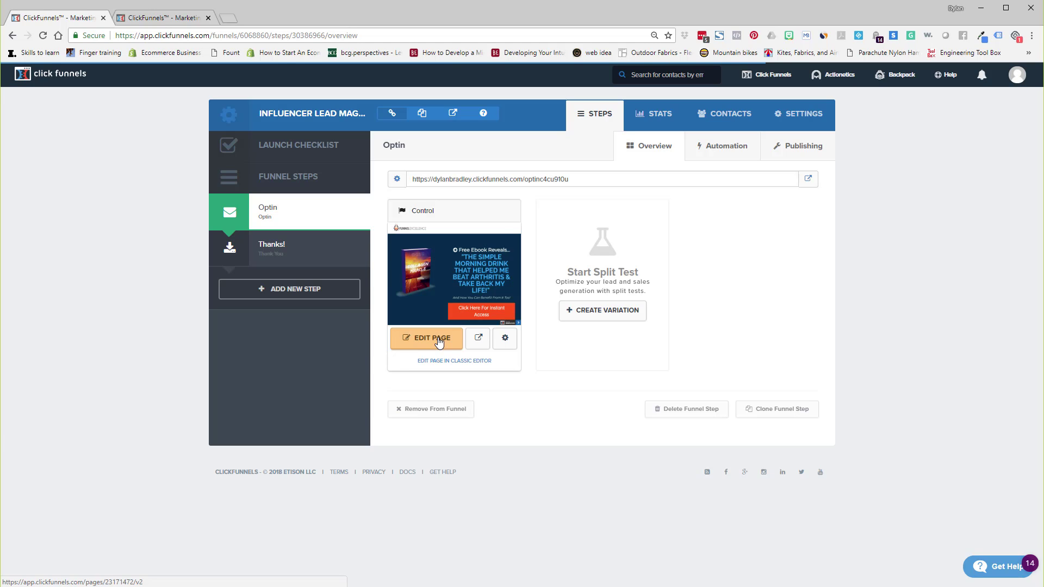
click(479, 340)
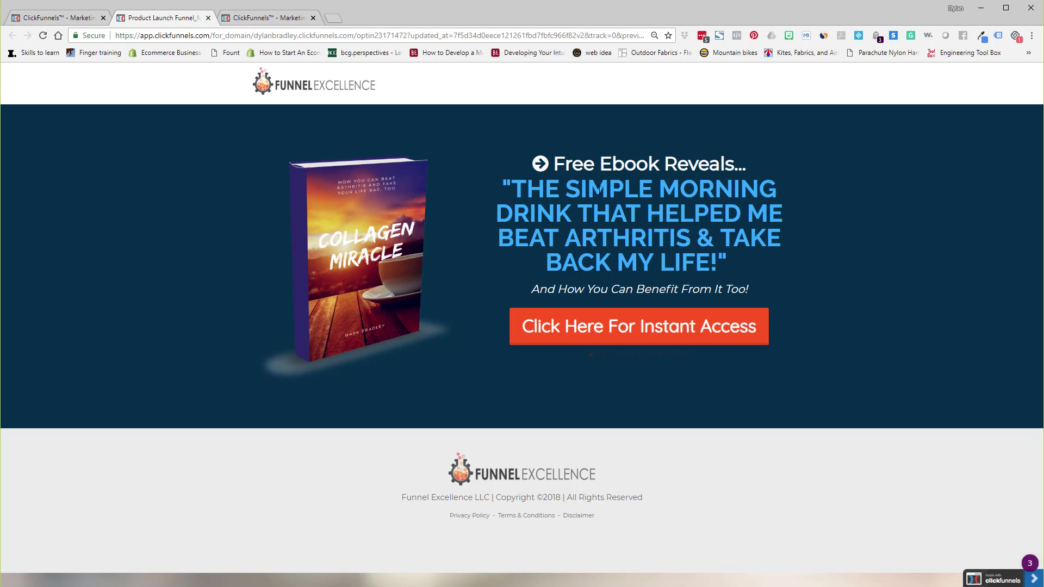
click(636, 329)
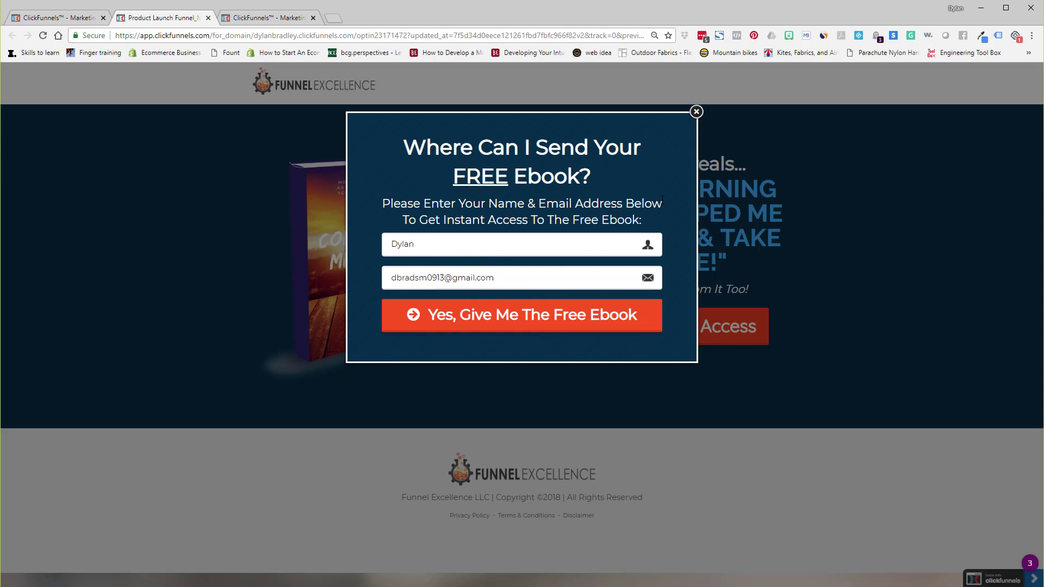
click(696, 113)
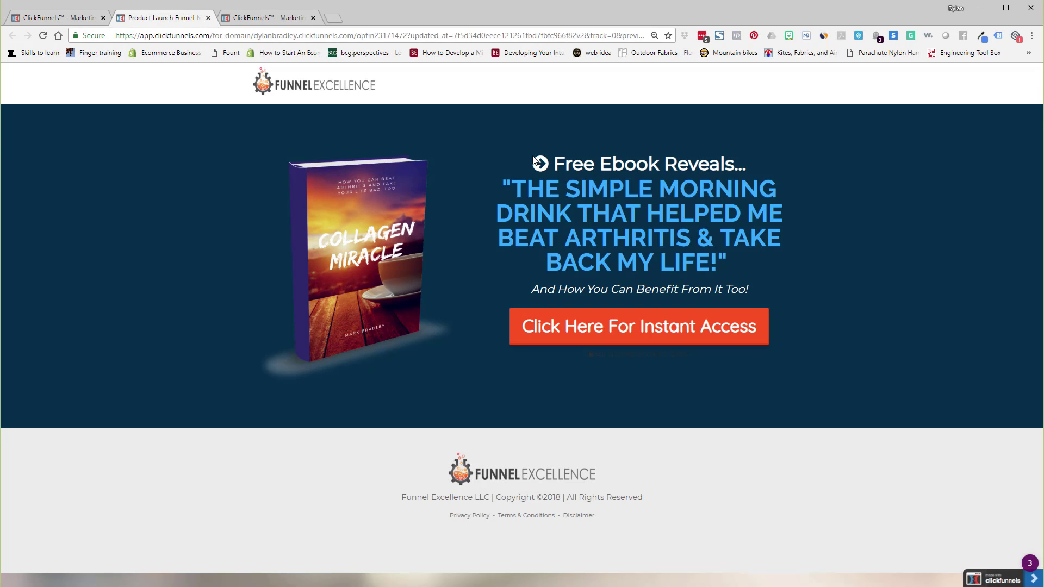
Step: Open the funnel owner's personal website in a new browser tab
click(333, 18)
text(br)
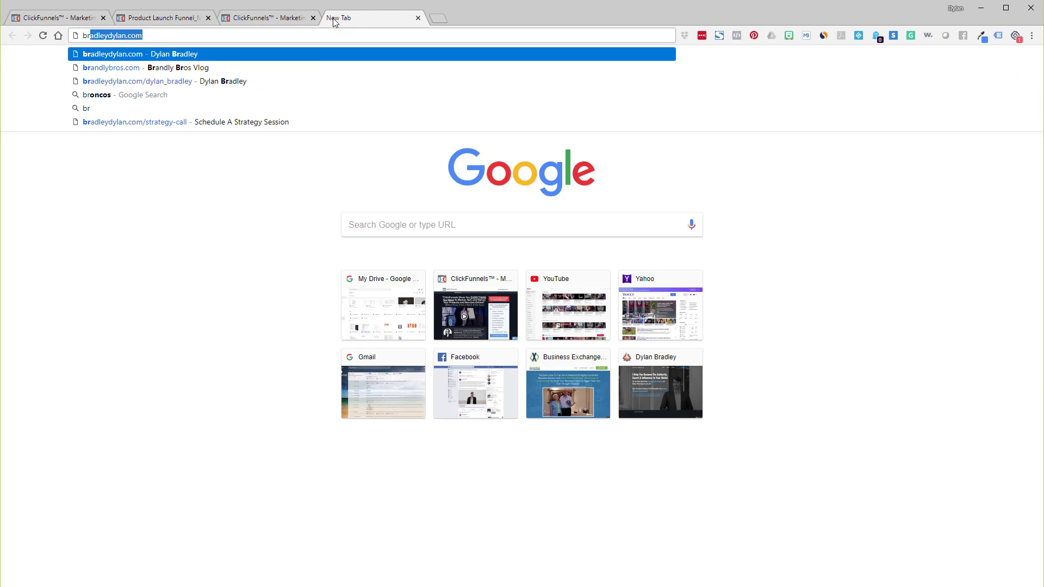
key(Return)
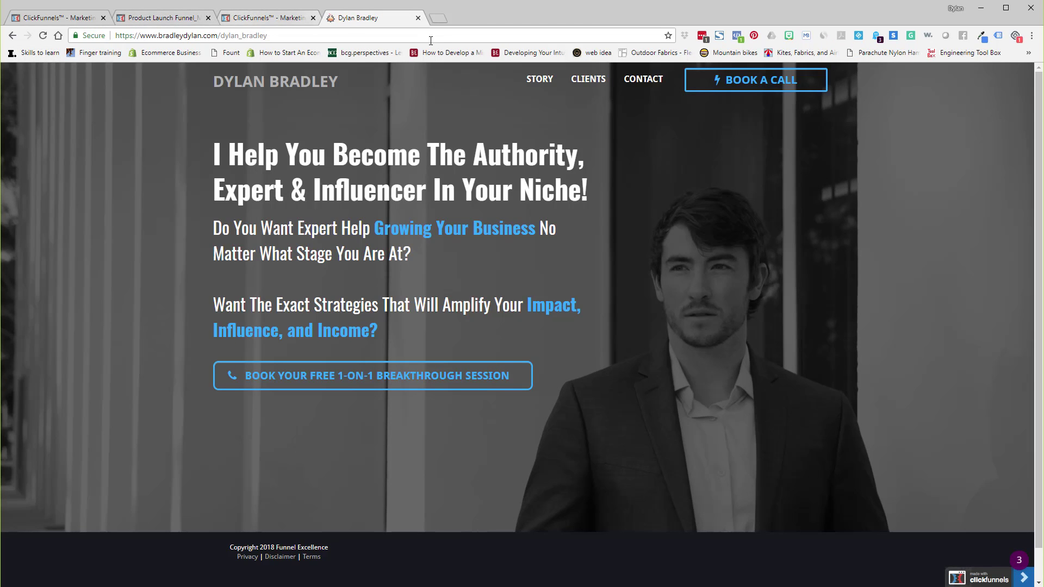
Step: Load the Optin page's public ClickFunnels URL in a new tab, compare its address with the personal website's domain, and close it
click(438, 18)
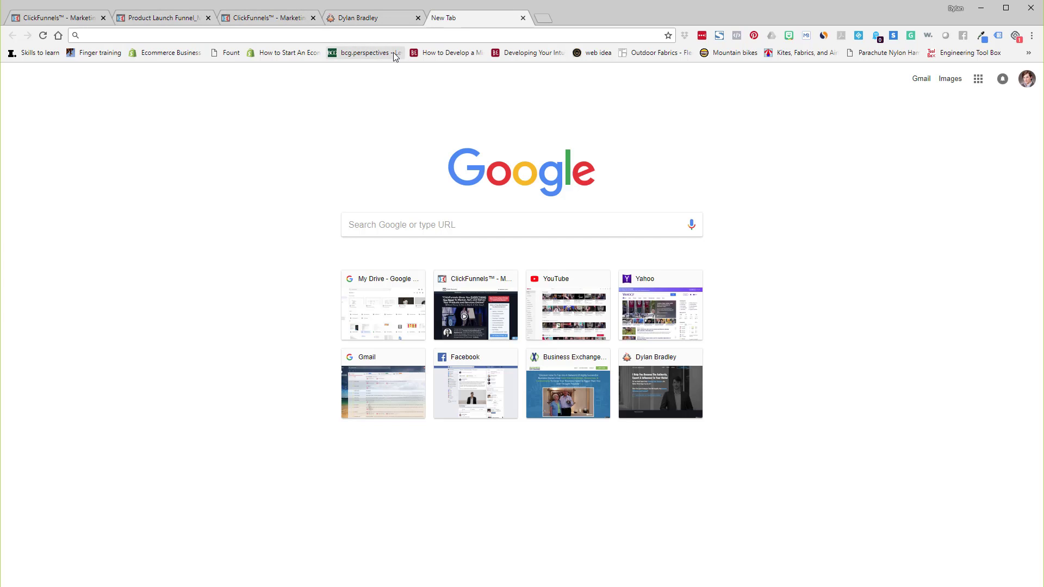
text(https://dylanbradley.clickfunnels.com/optinc4cu910u)
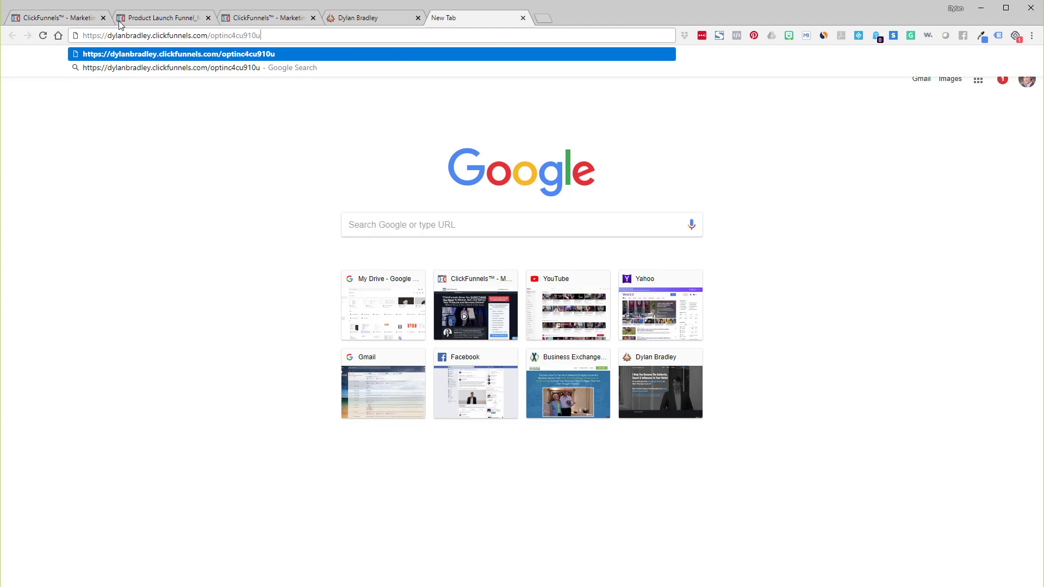
key(Return)
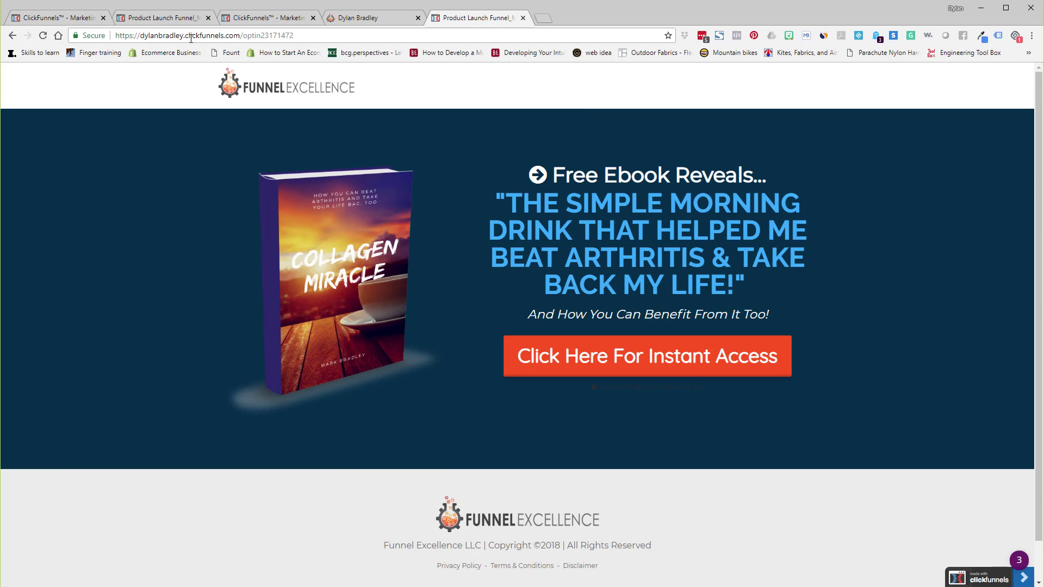
click(359, 18)
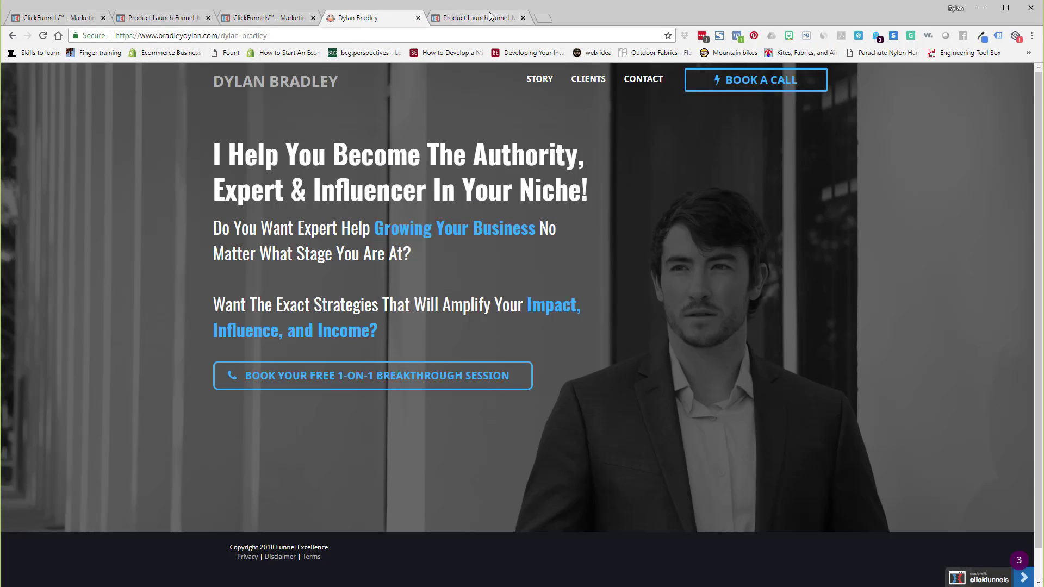
click(472, 19)
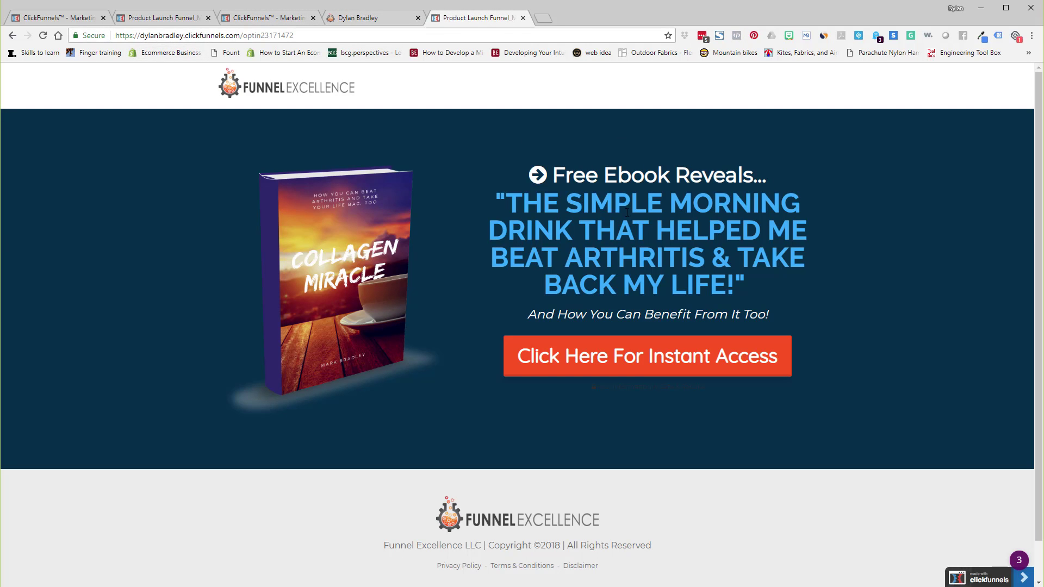
click(523, 19)
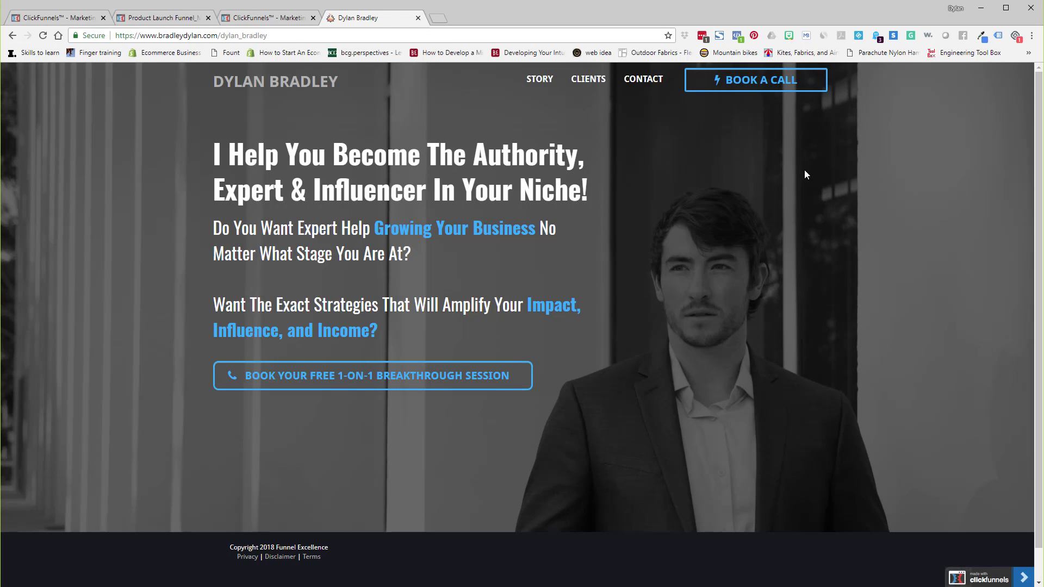
Step: Check the personal website's call booking popup, close the site, and return to the Optin page preview
click(772, 76)
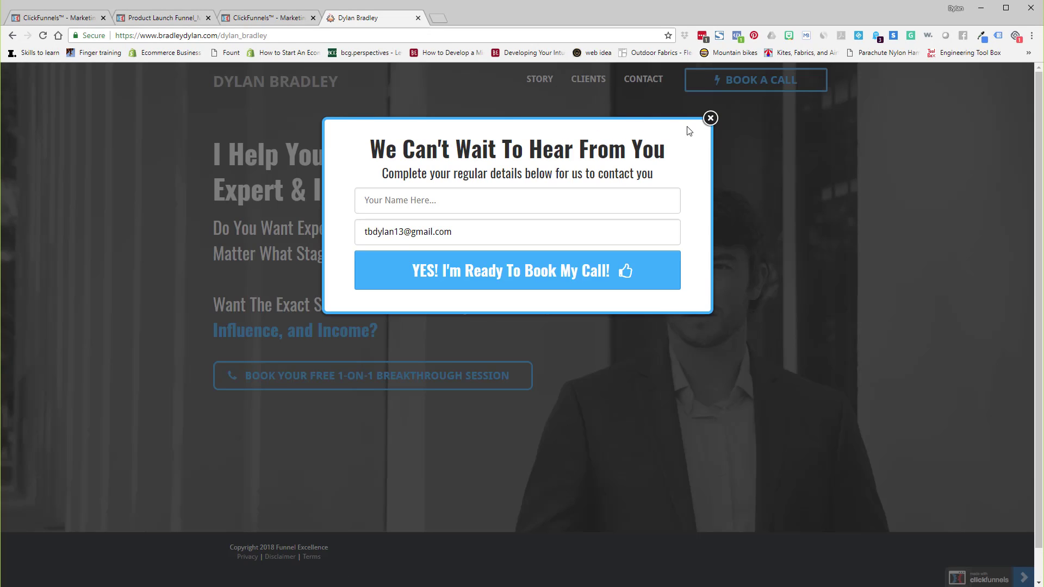
click(710, 118)
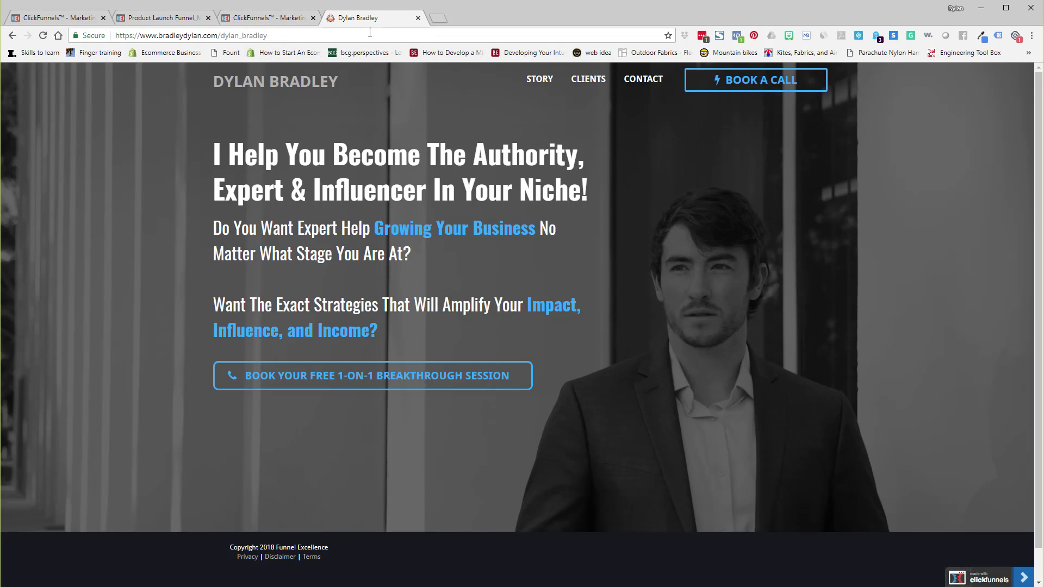
click(418, 18)
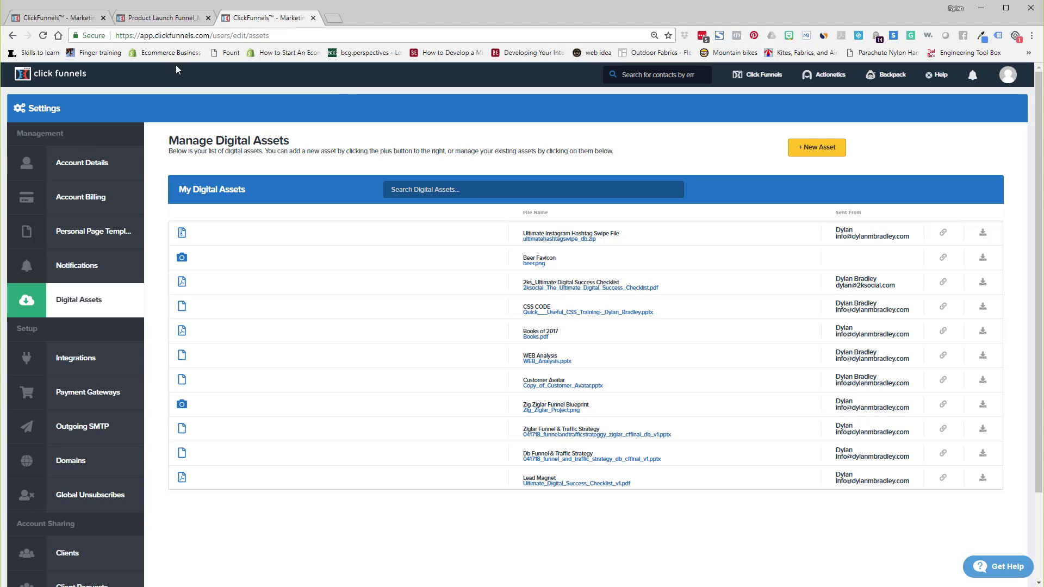
click(181, 22)
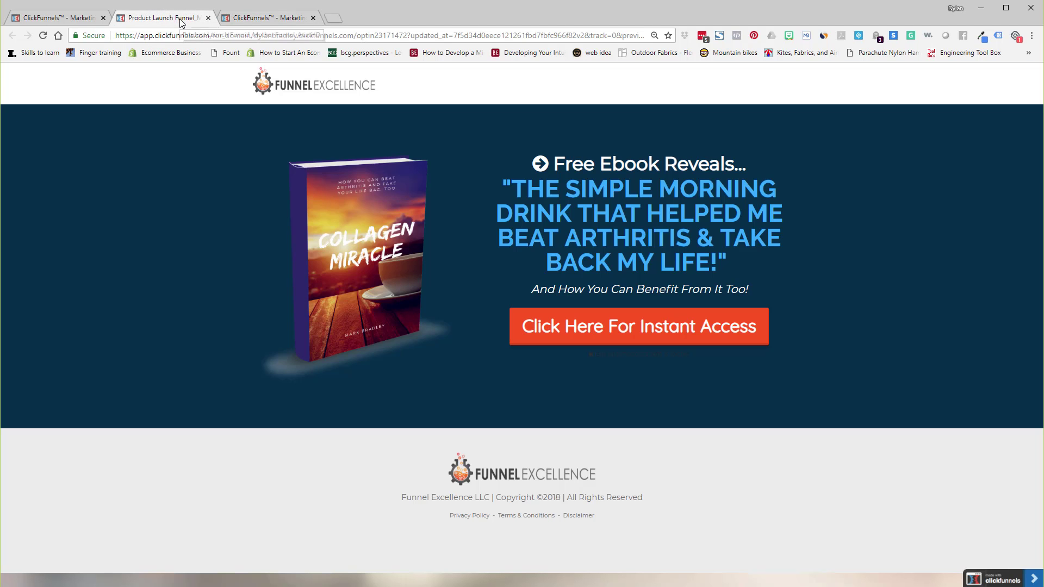